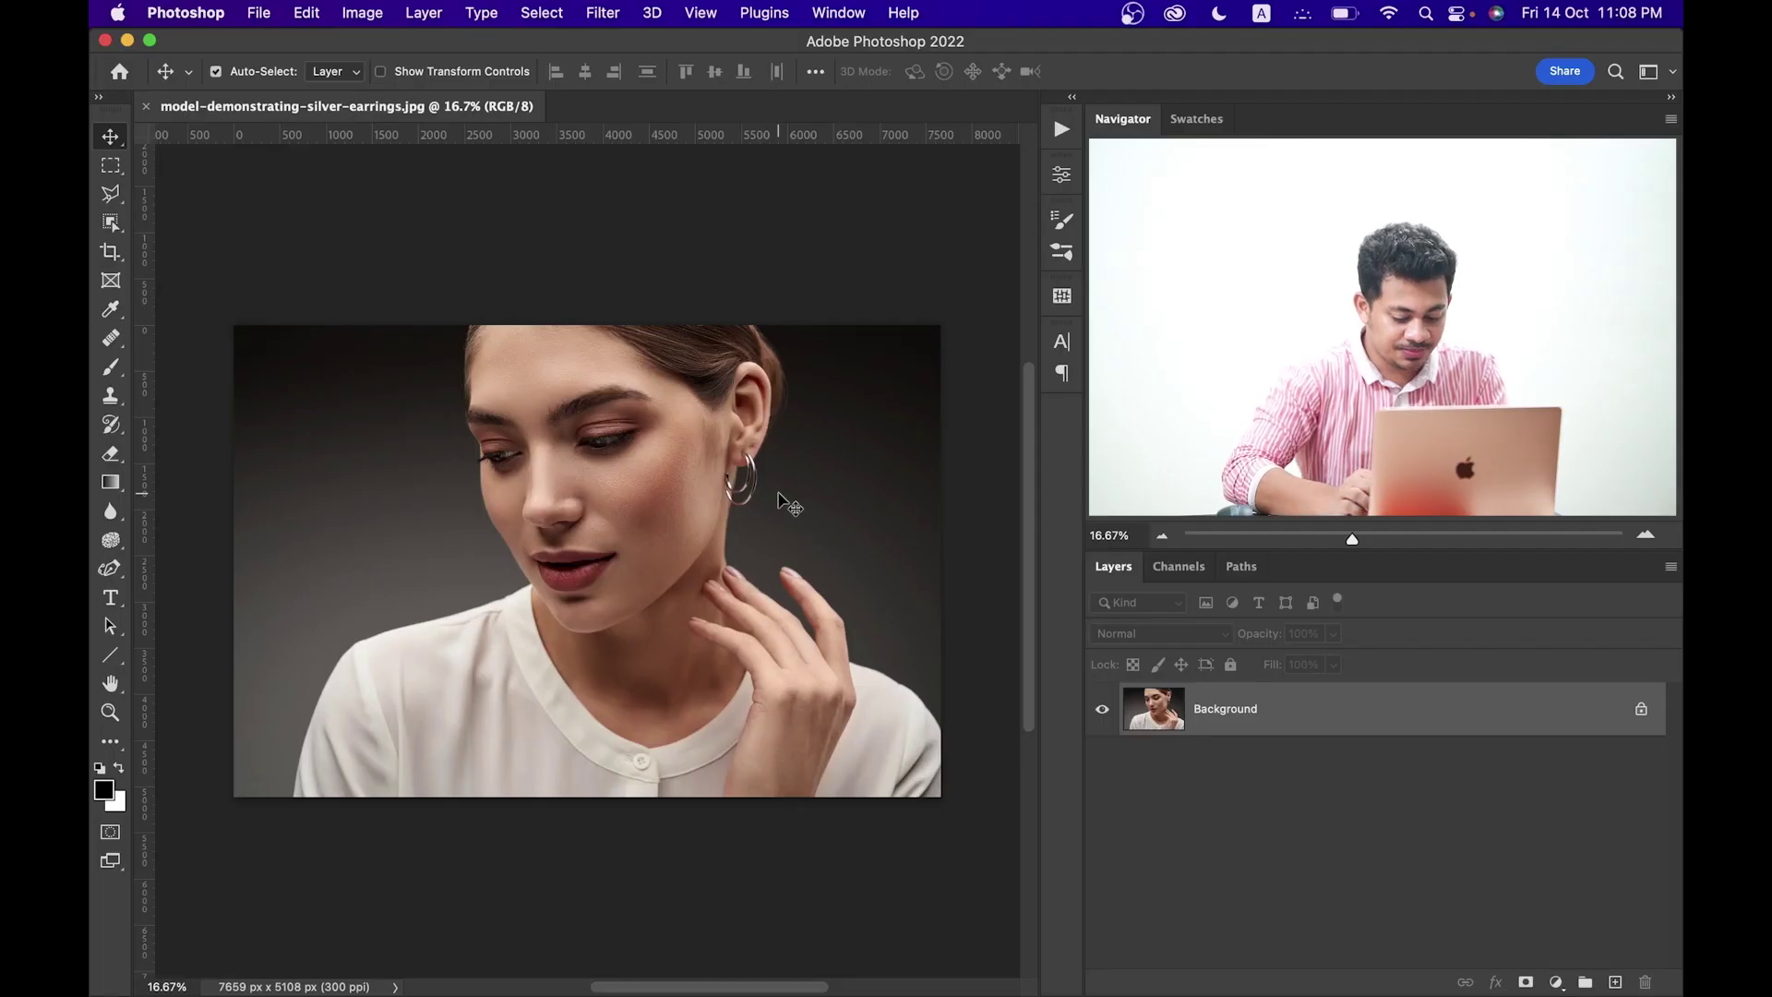
- Add a new layer above the Background and name it Texture
key("super+plus")
scroll(757, 484, "right", 1)
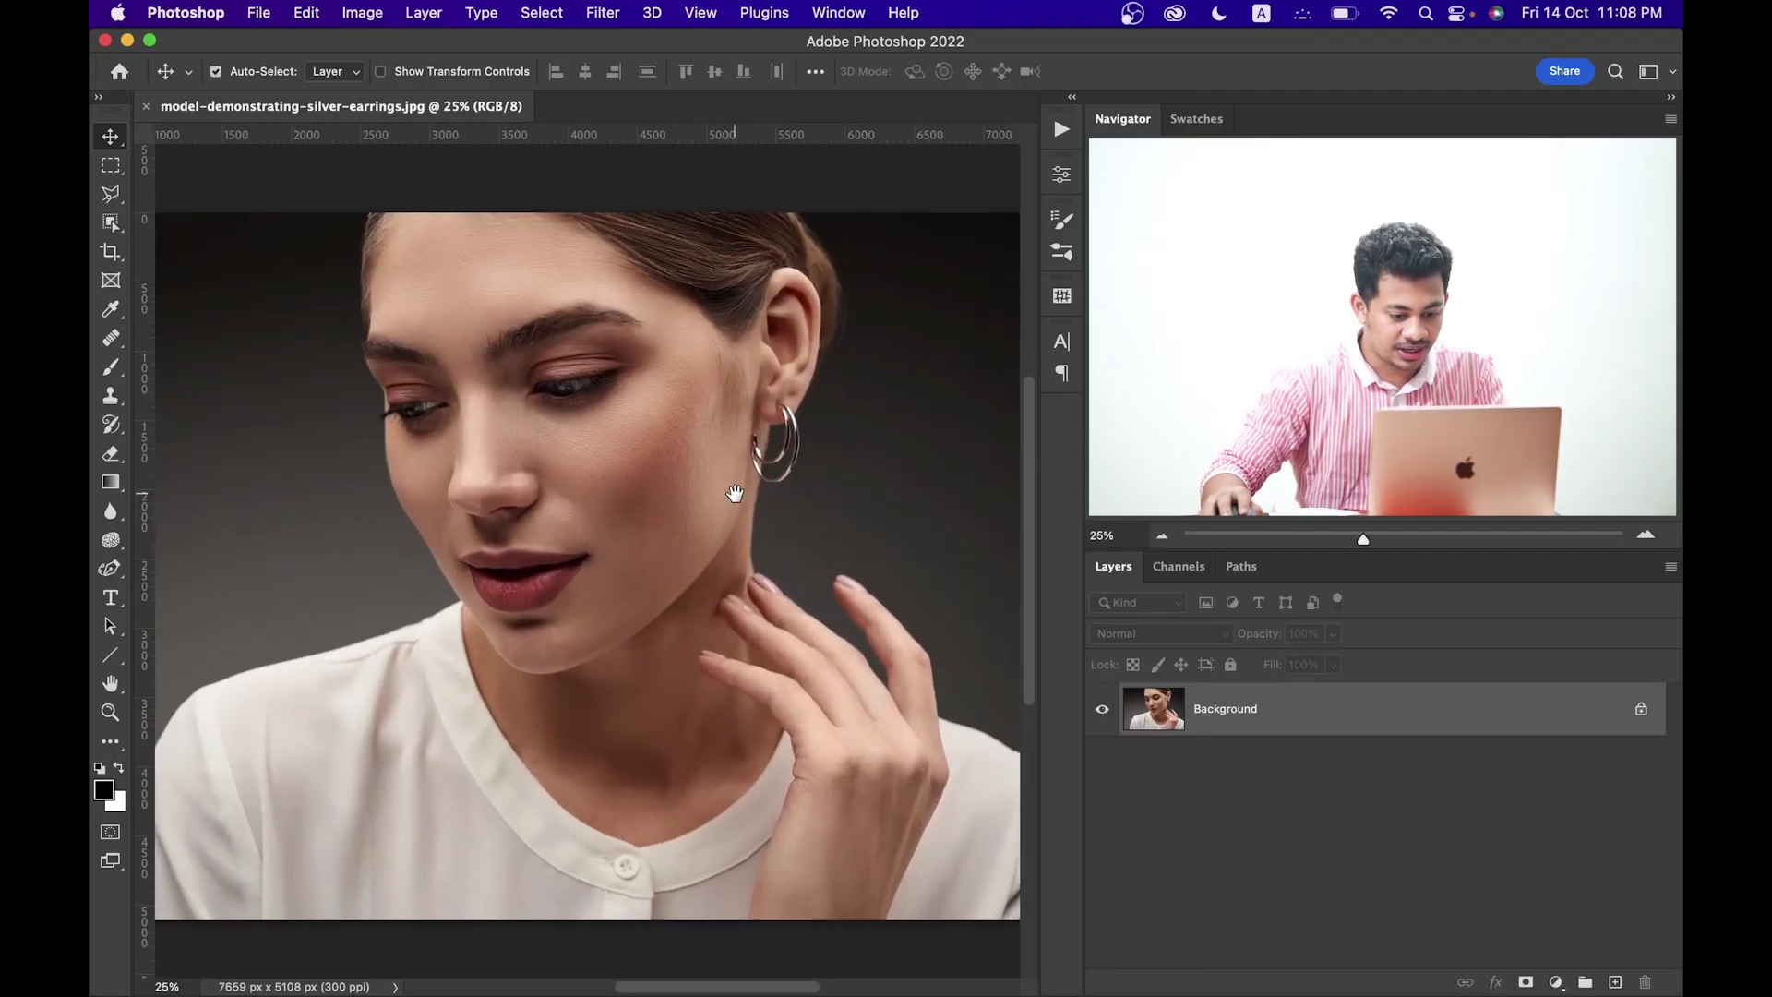
left_click(1615, 982)
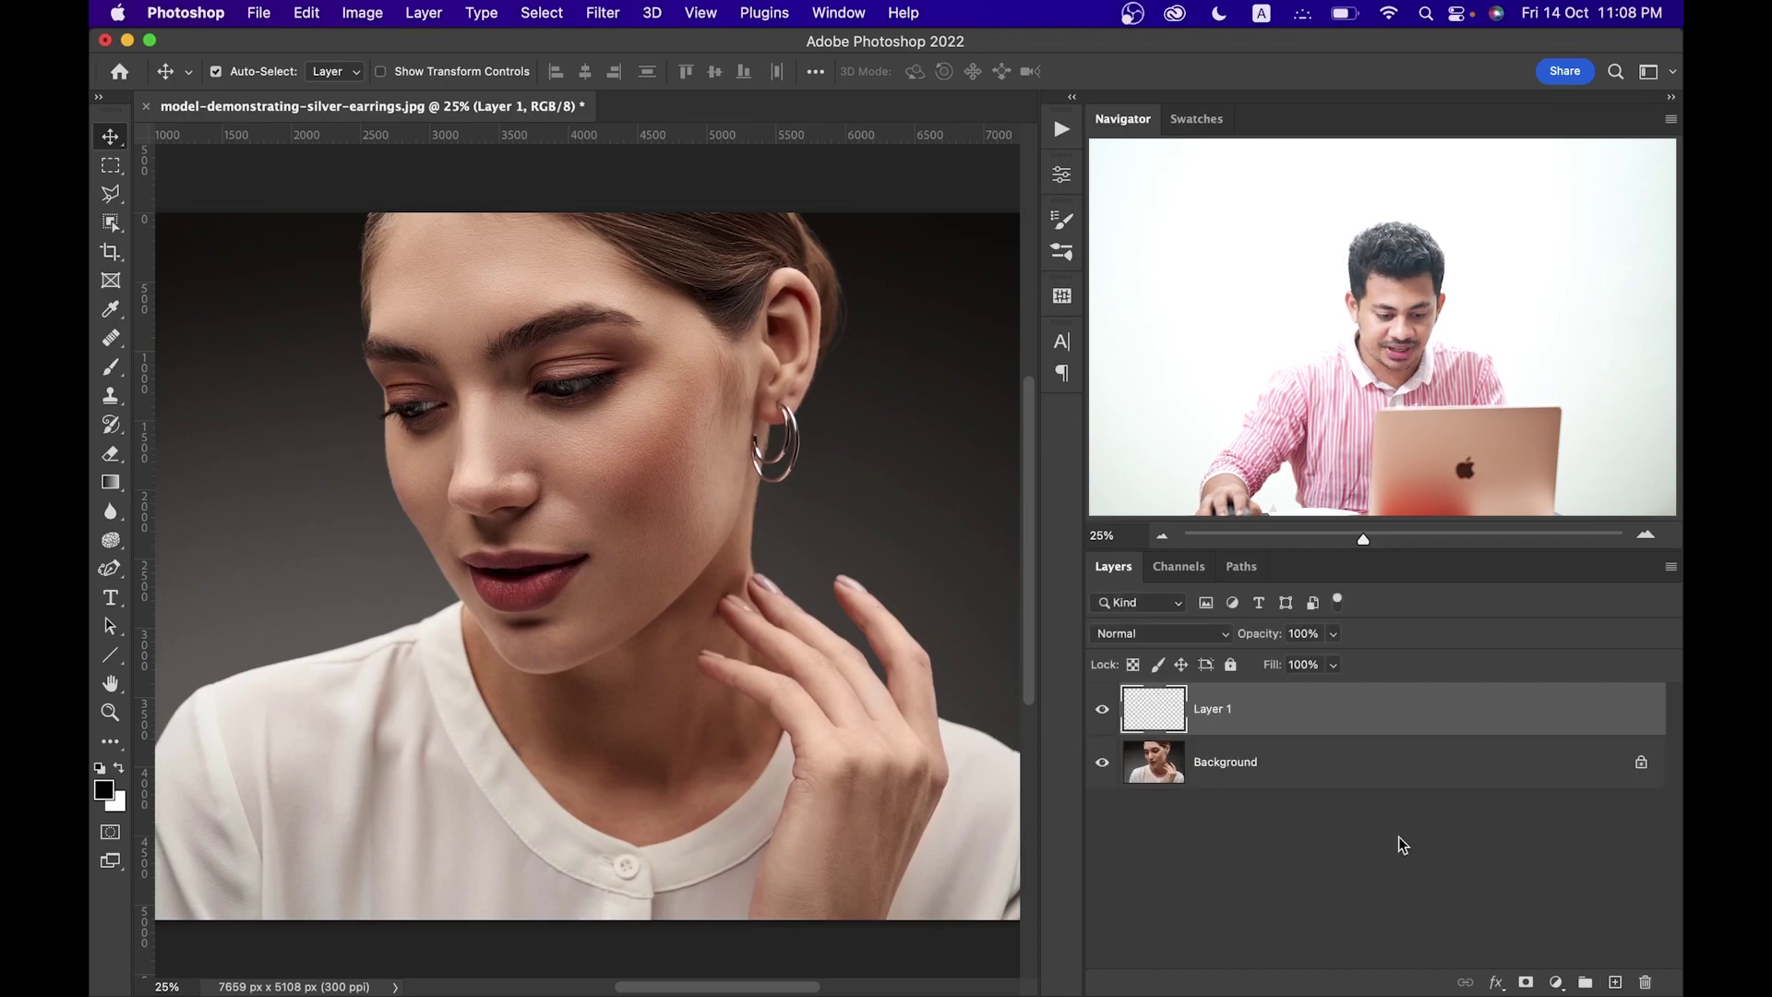
double_click(1213, 710)
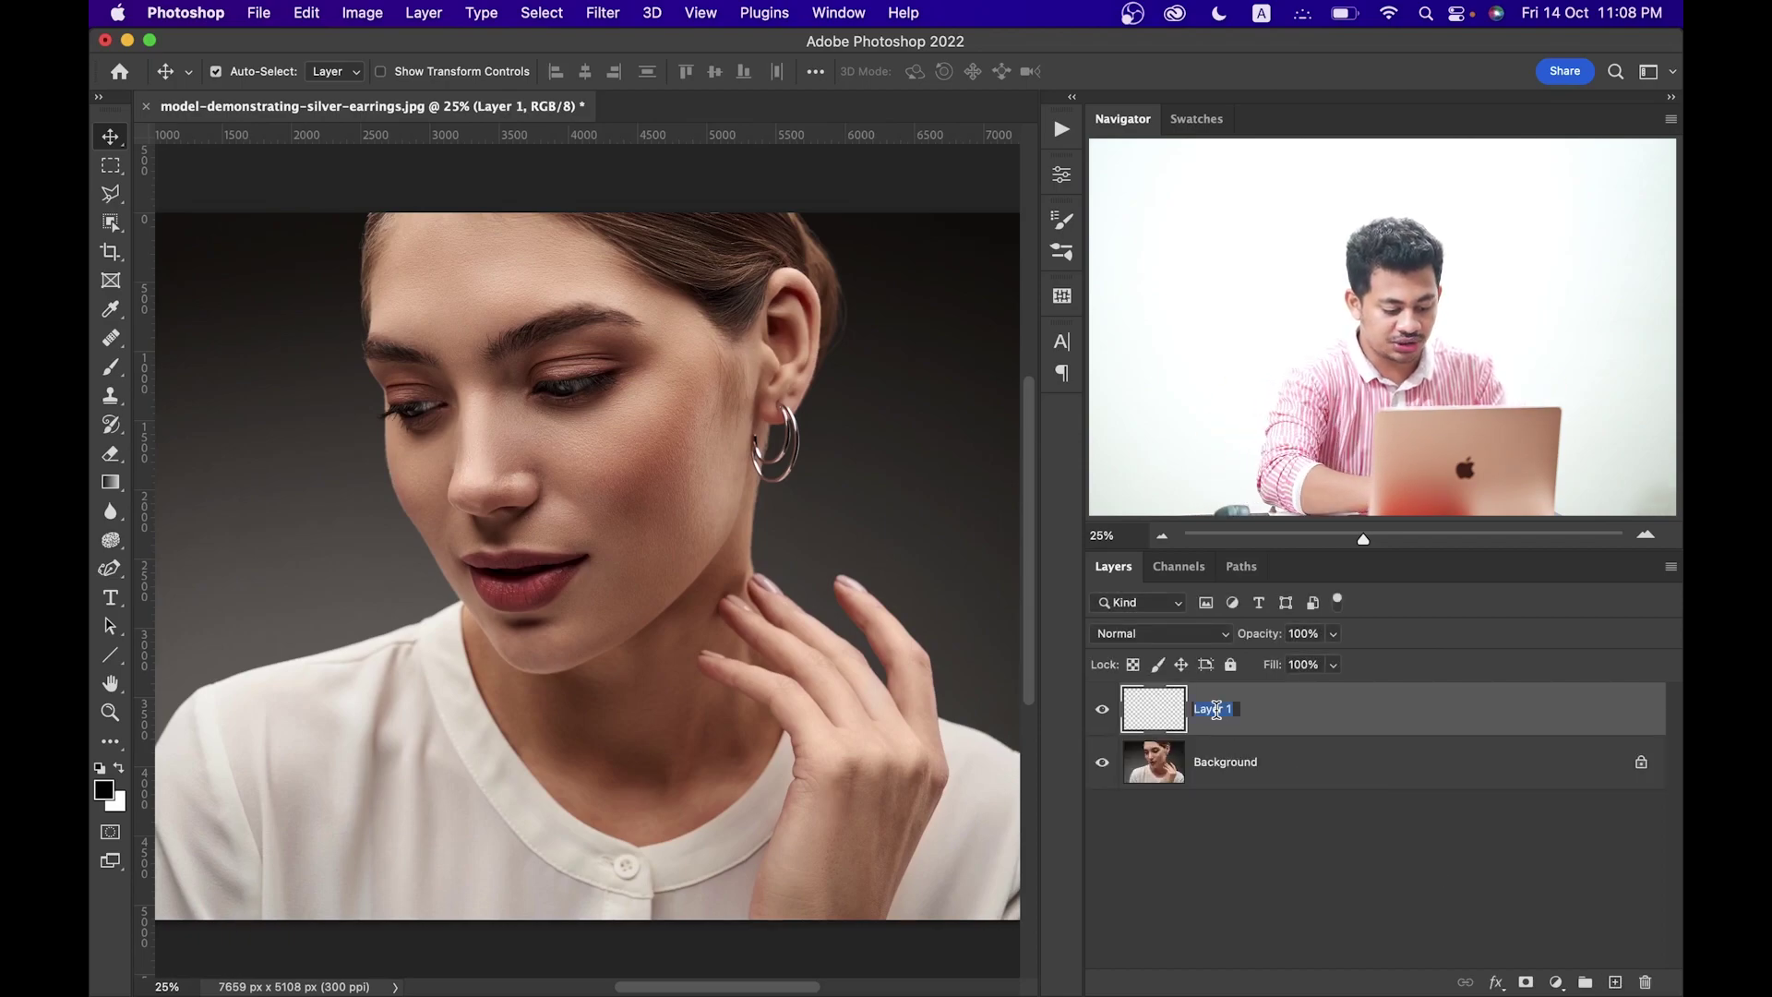
type("Texture")
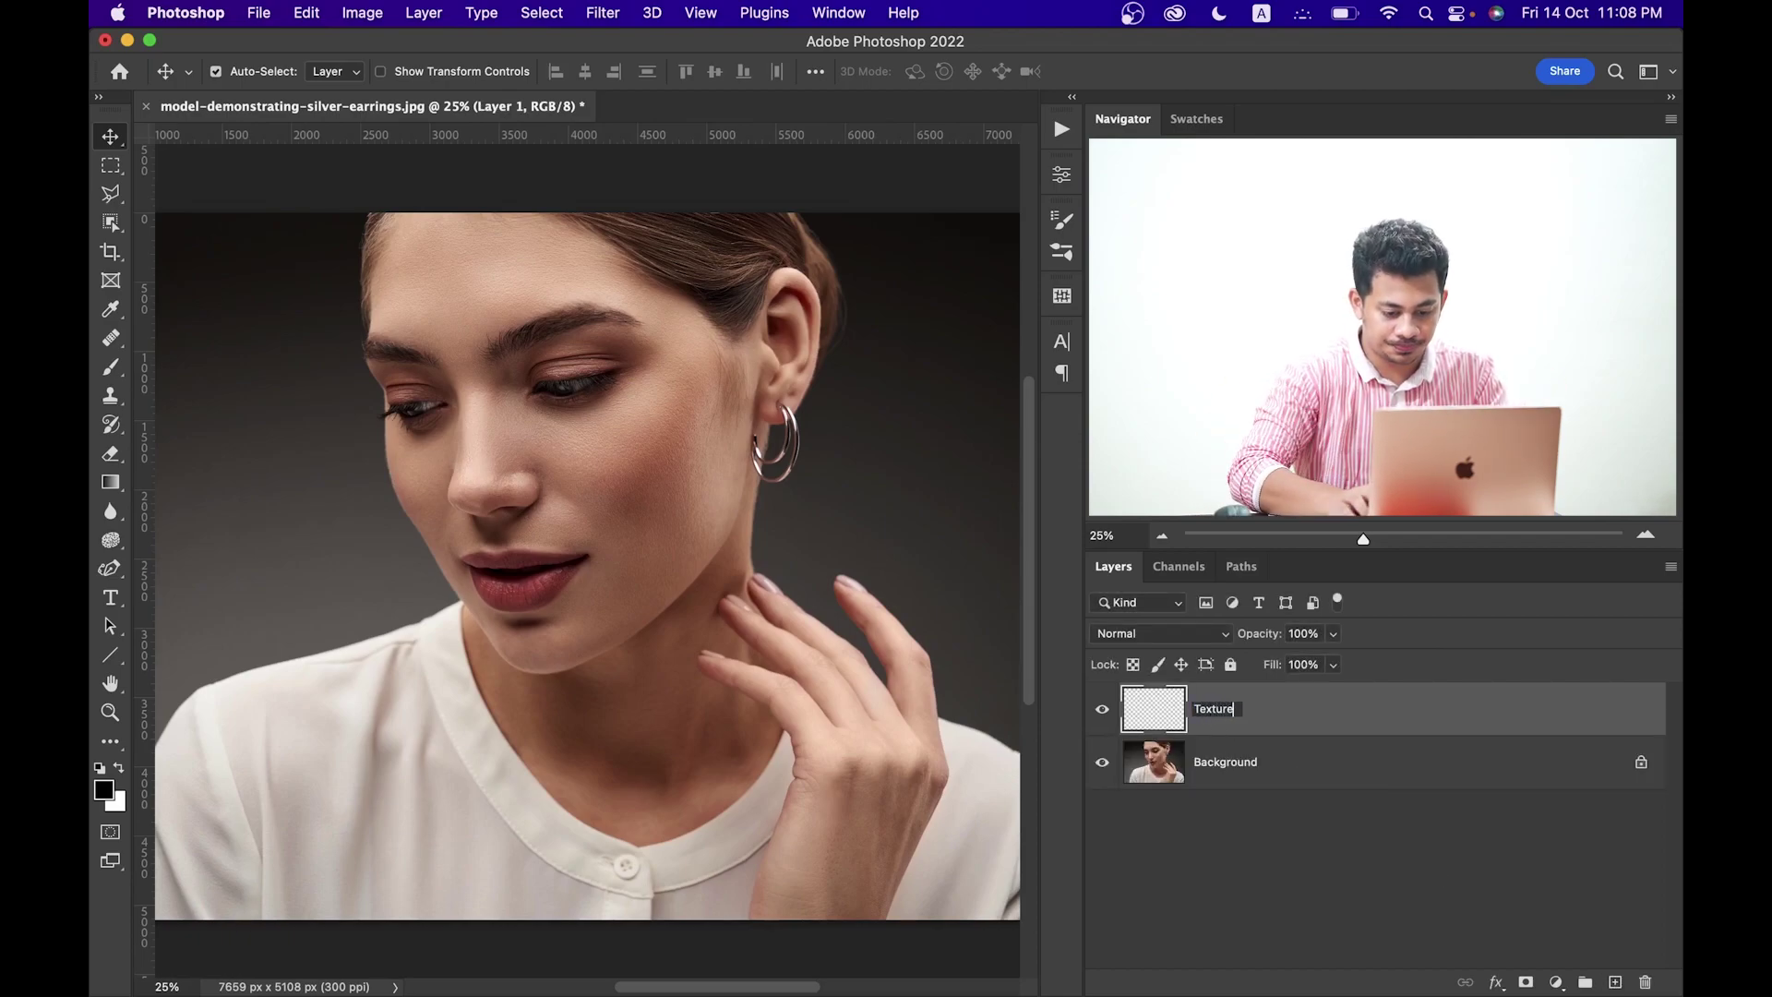
key("Return")
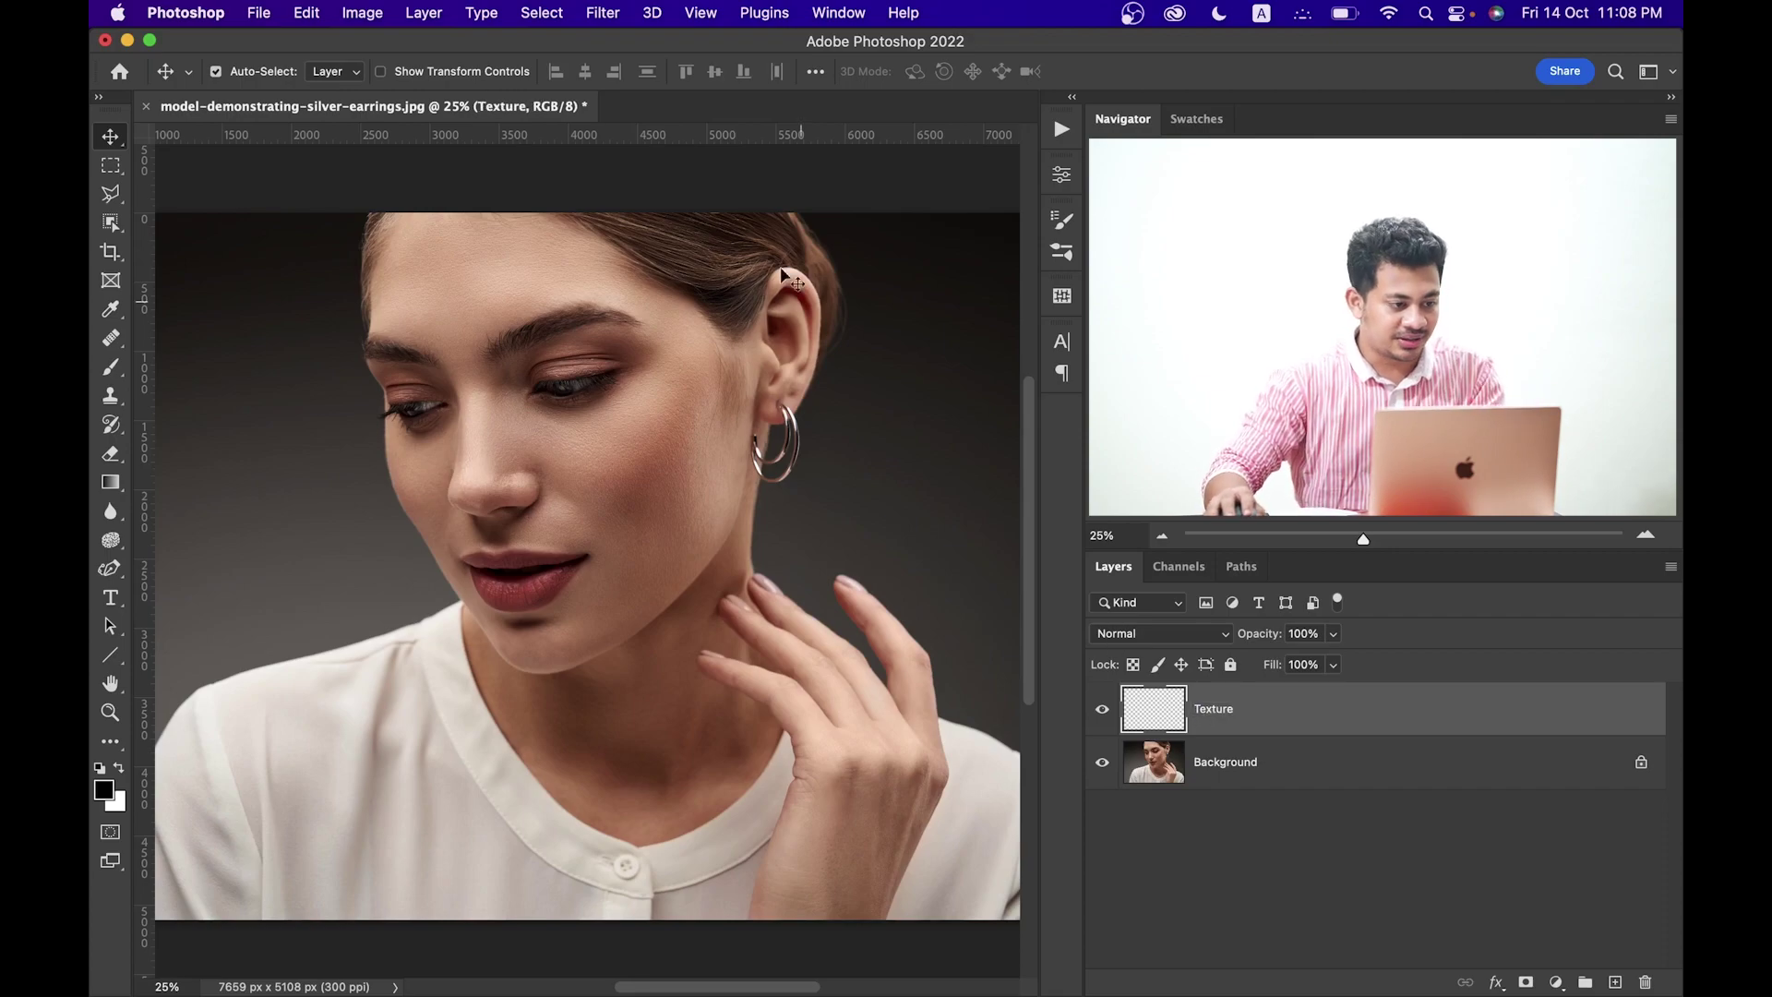
- Fill the Texture layer with 50% Gray in Normal mode at 100% opacity
left_click(305, 13)
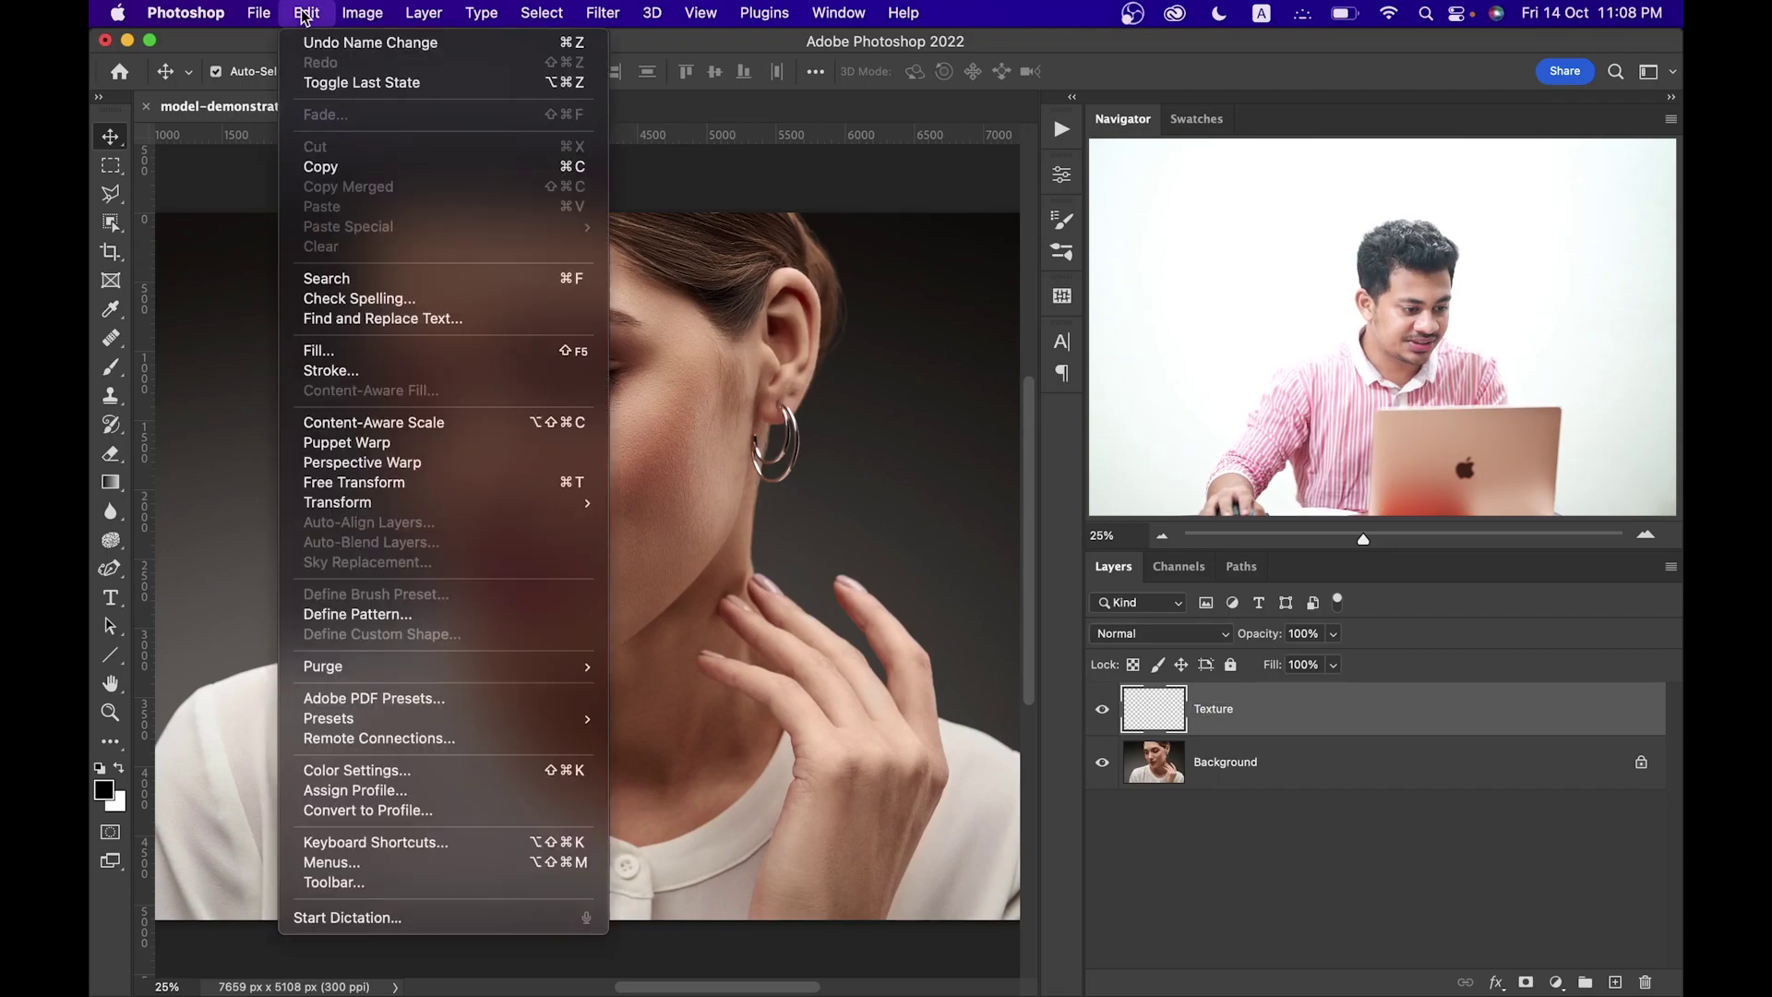
left_click(397, 351)
left_click(655, 435)
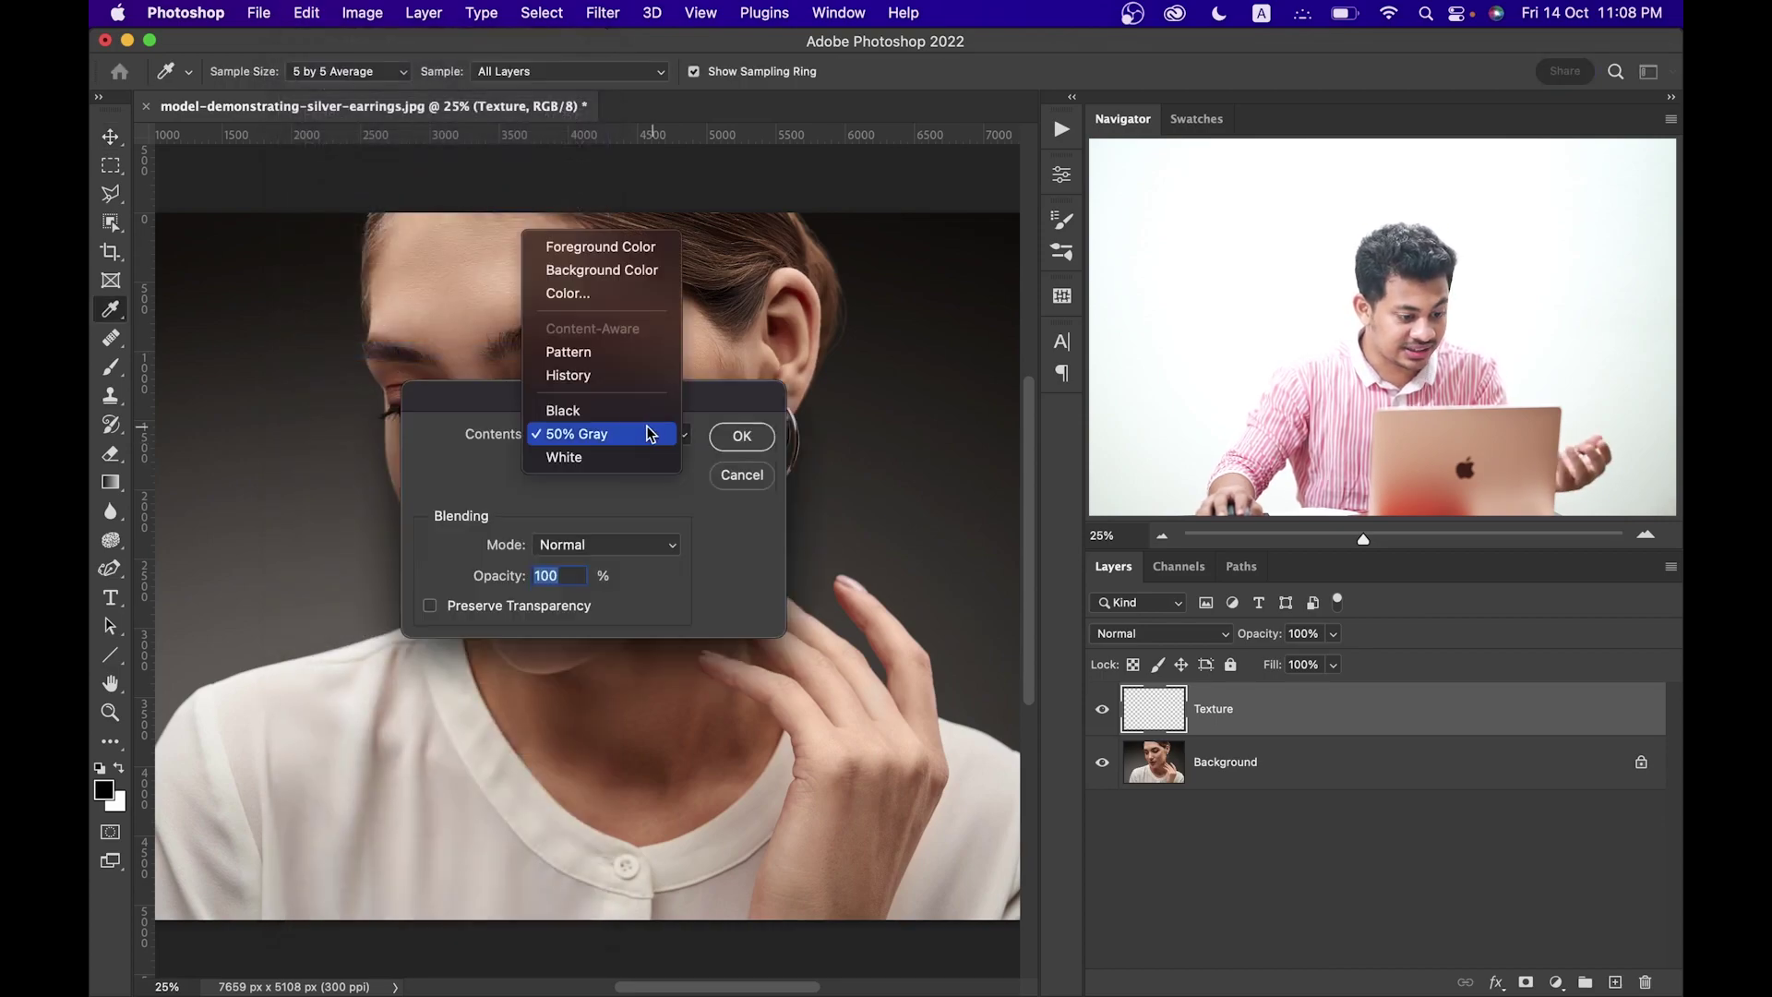
left_click(615, 436)
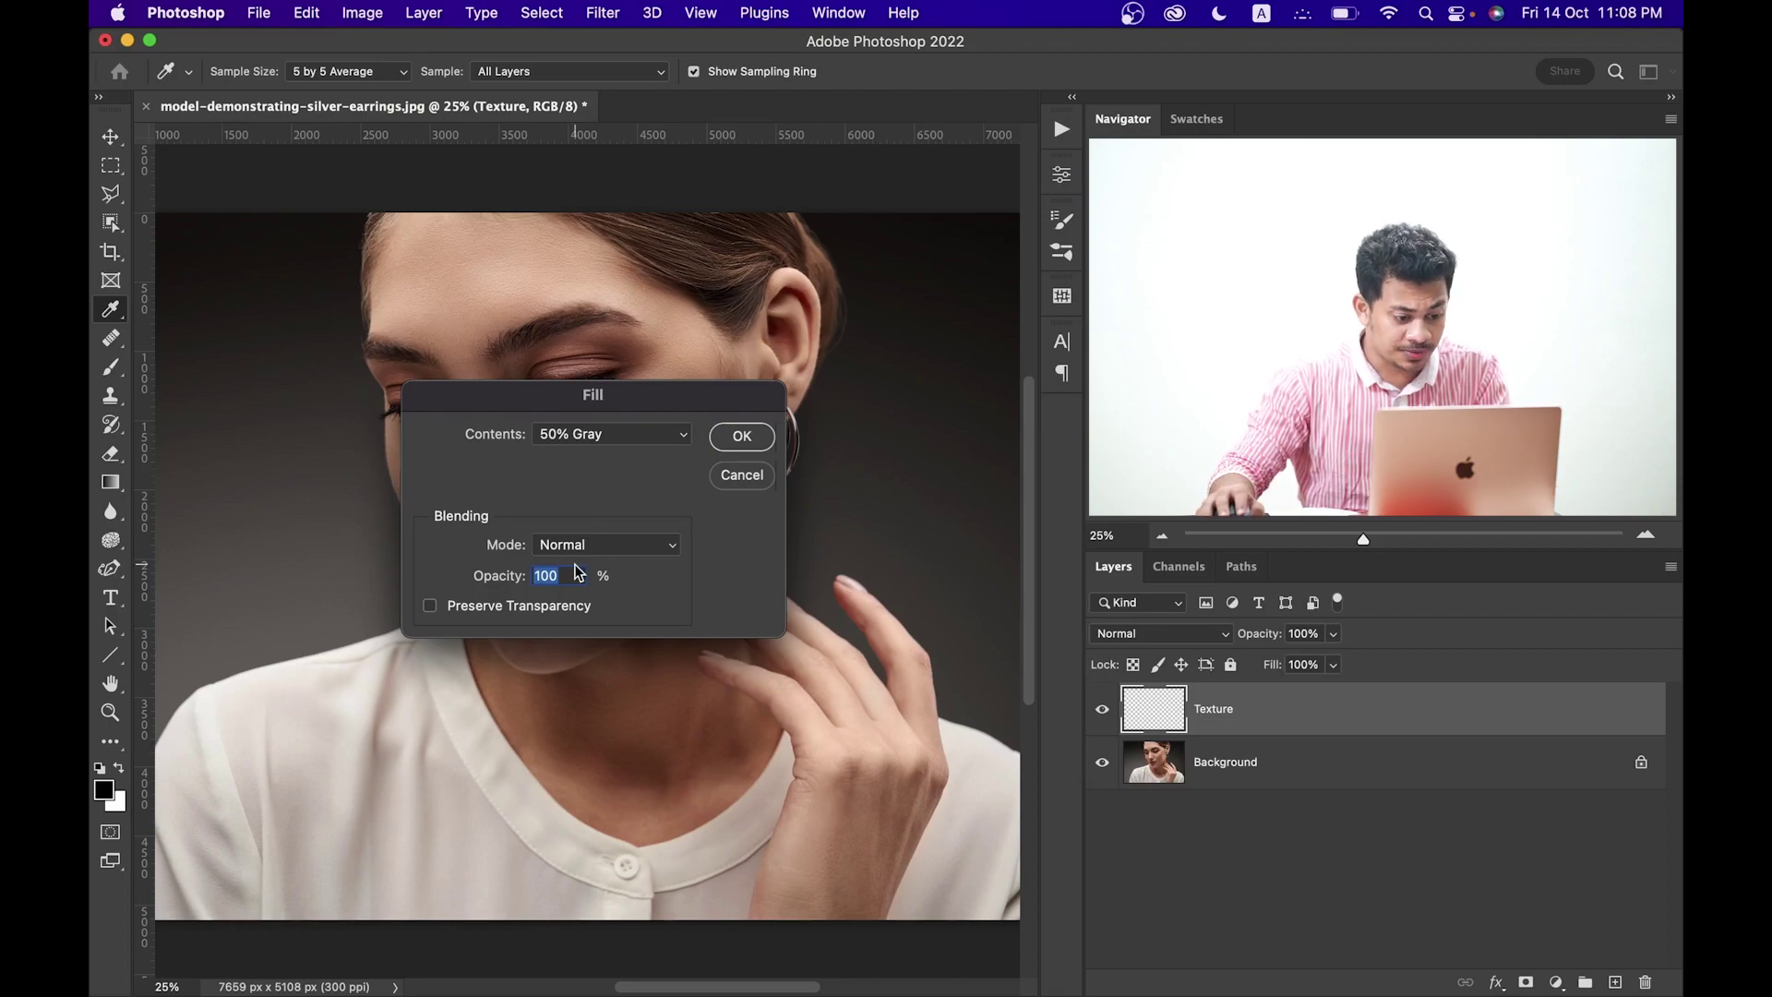
left_click(743, 437)
key("v")
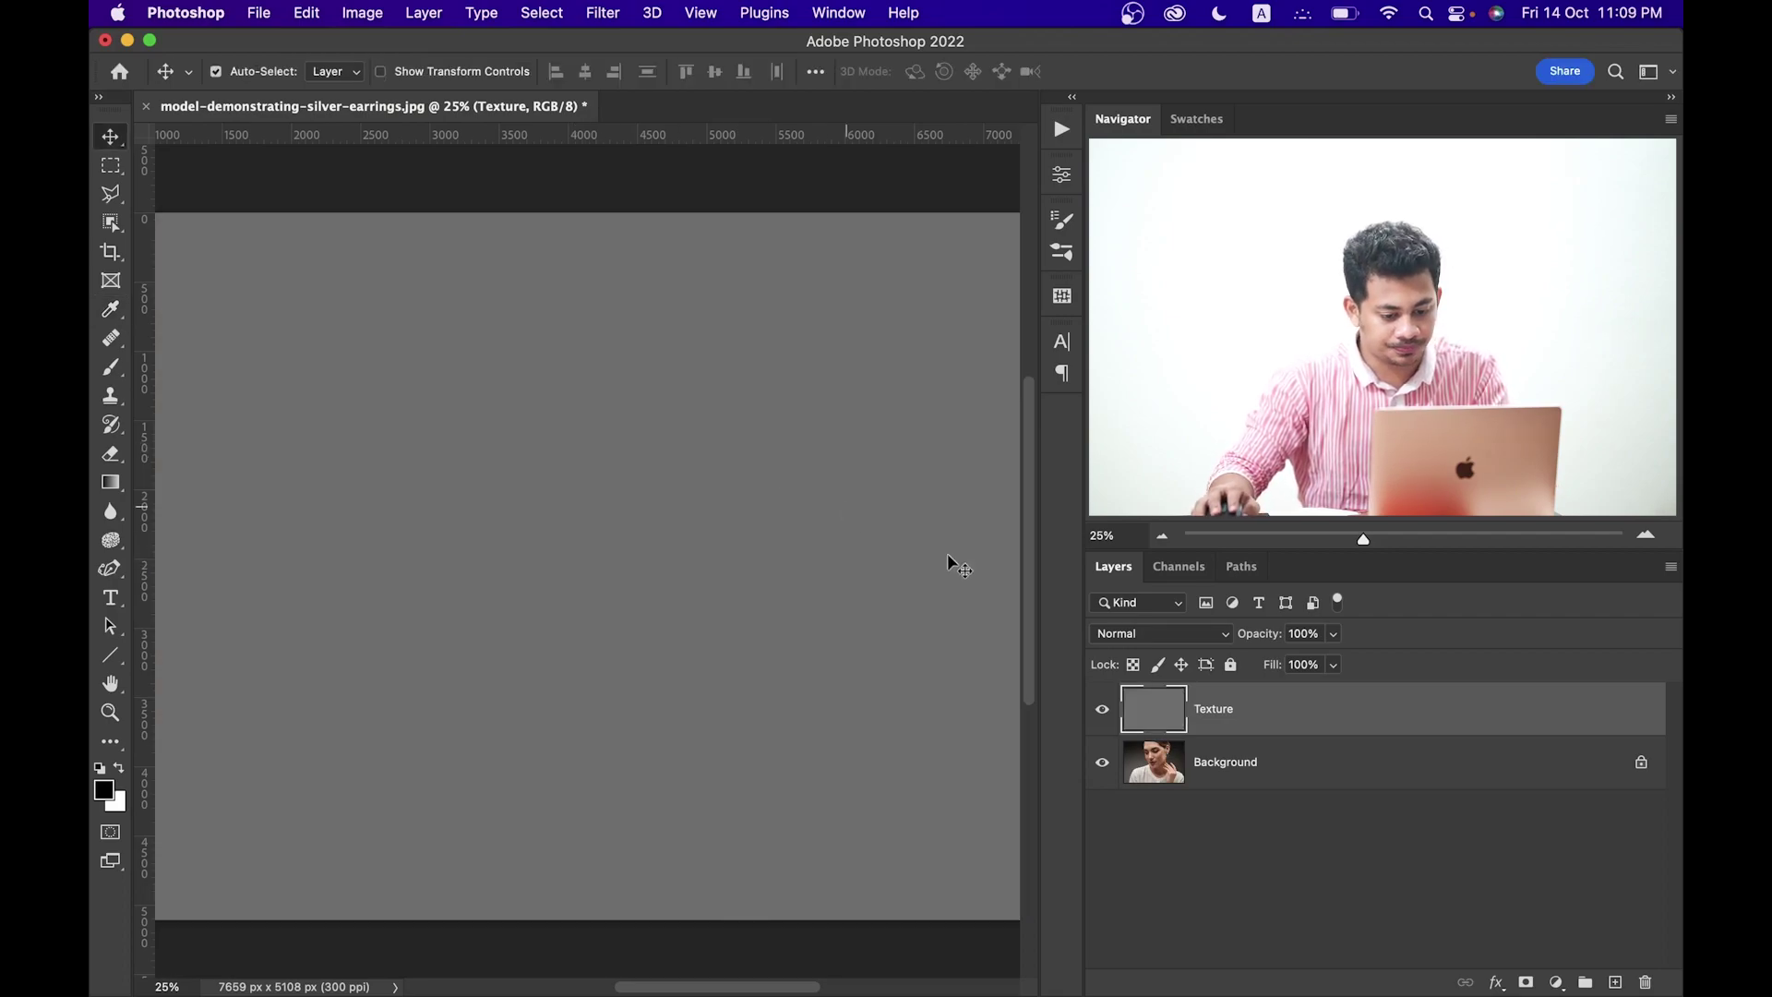
- Set the Texture layer's blend mode to Overlay and convert the layer to a smart object
left_click(1143, 637)
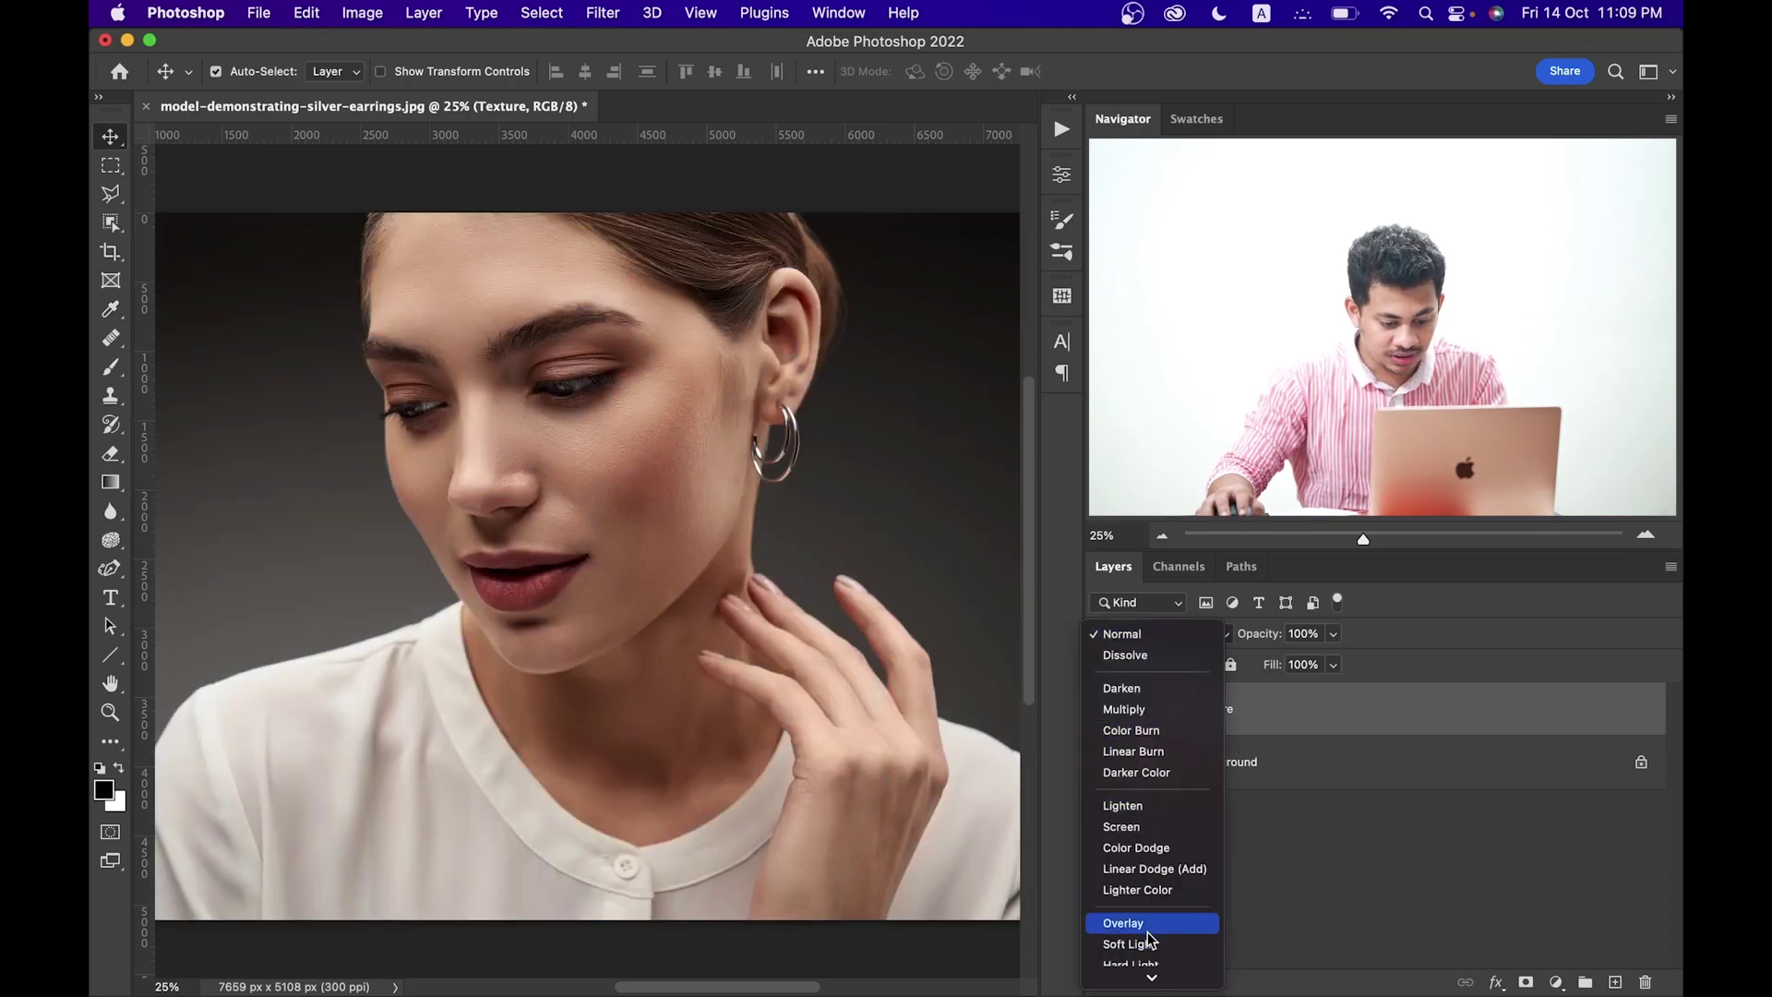
left_click(1153, 932)
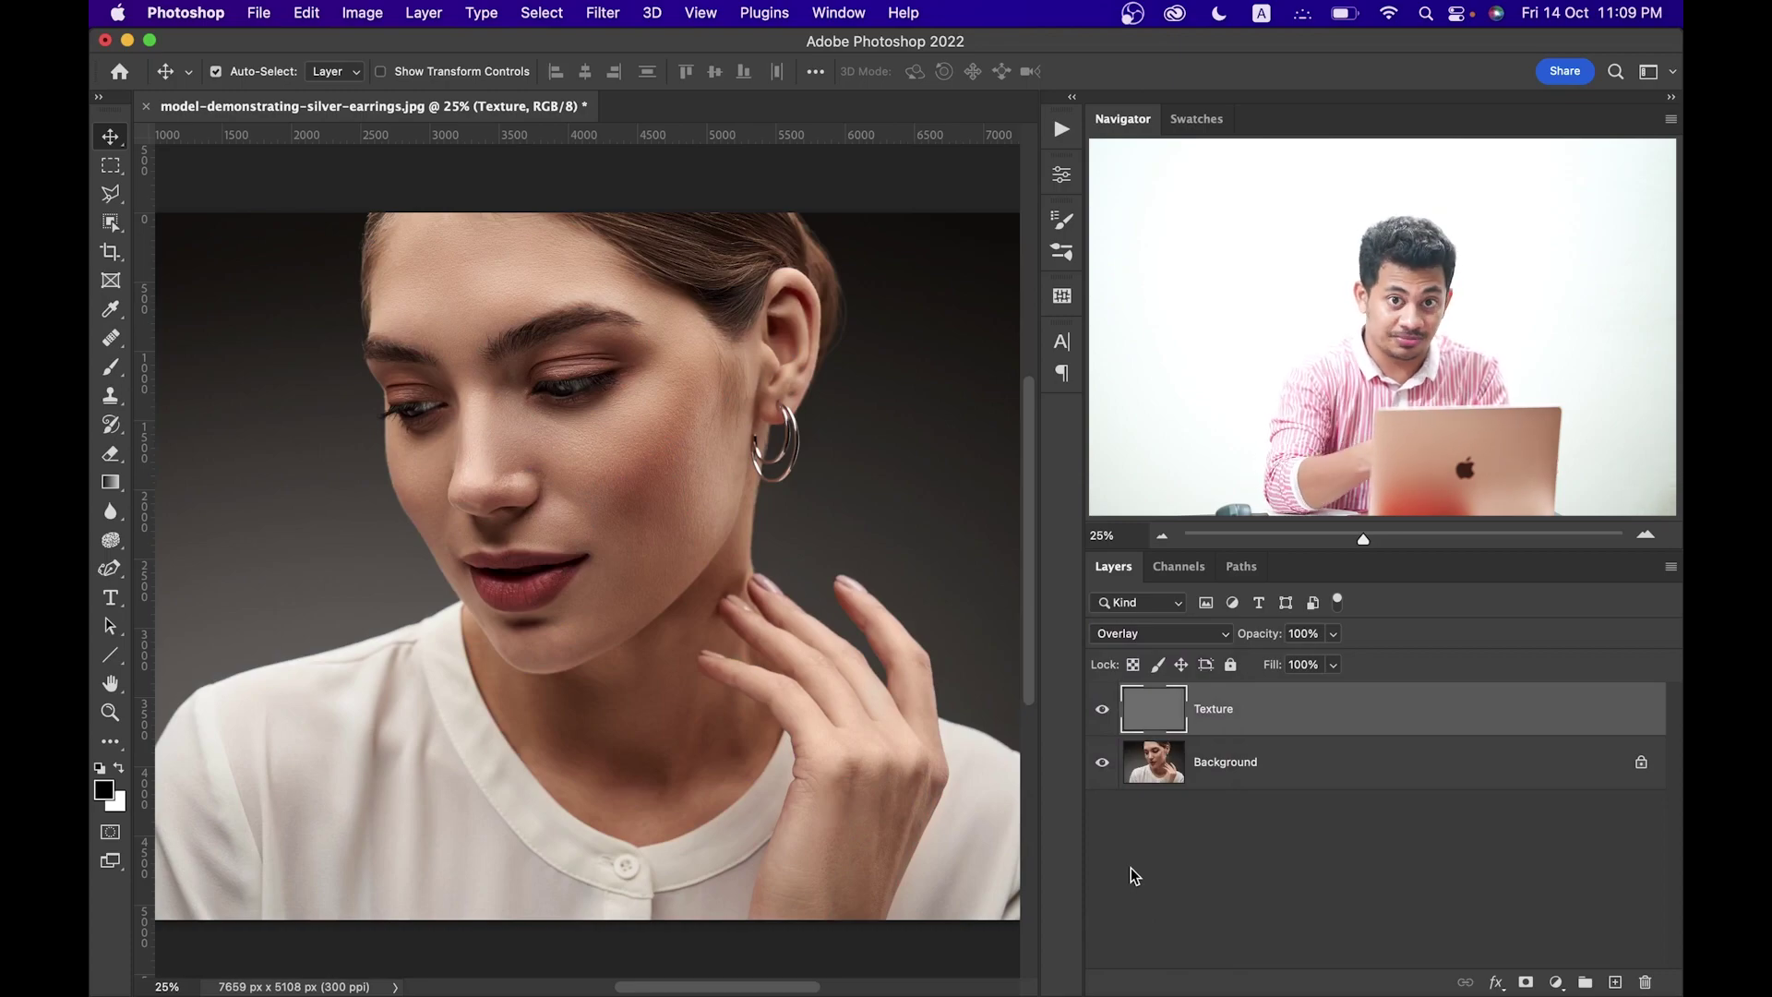
right_click(1354, 724)
scroll(1440, 831, "down", 3)
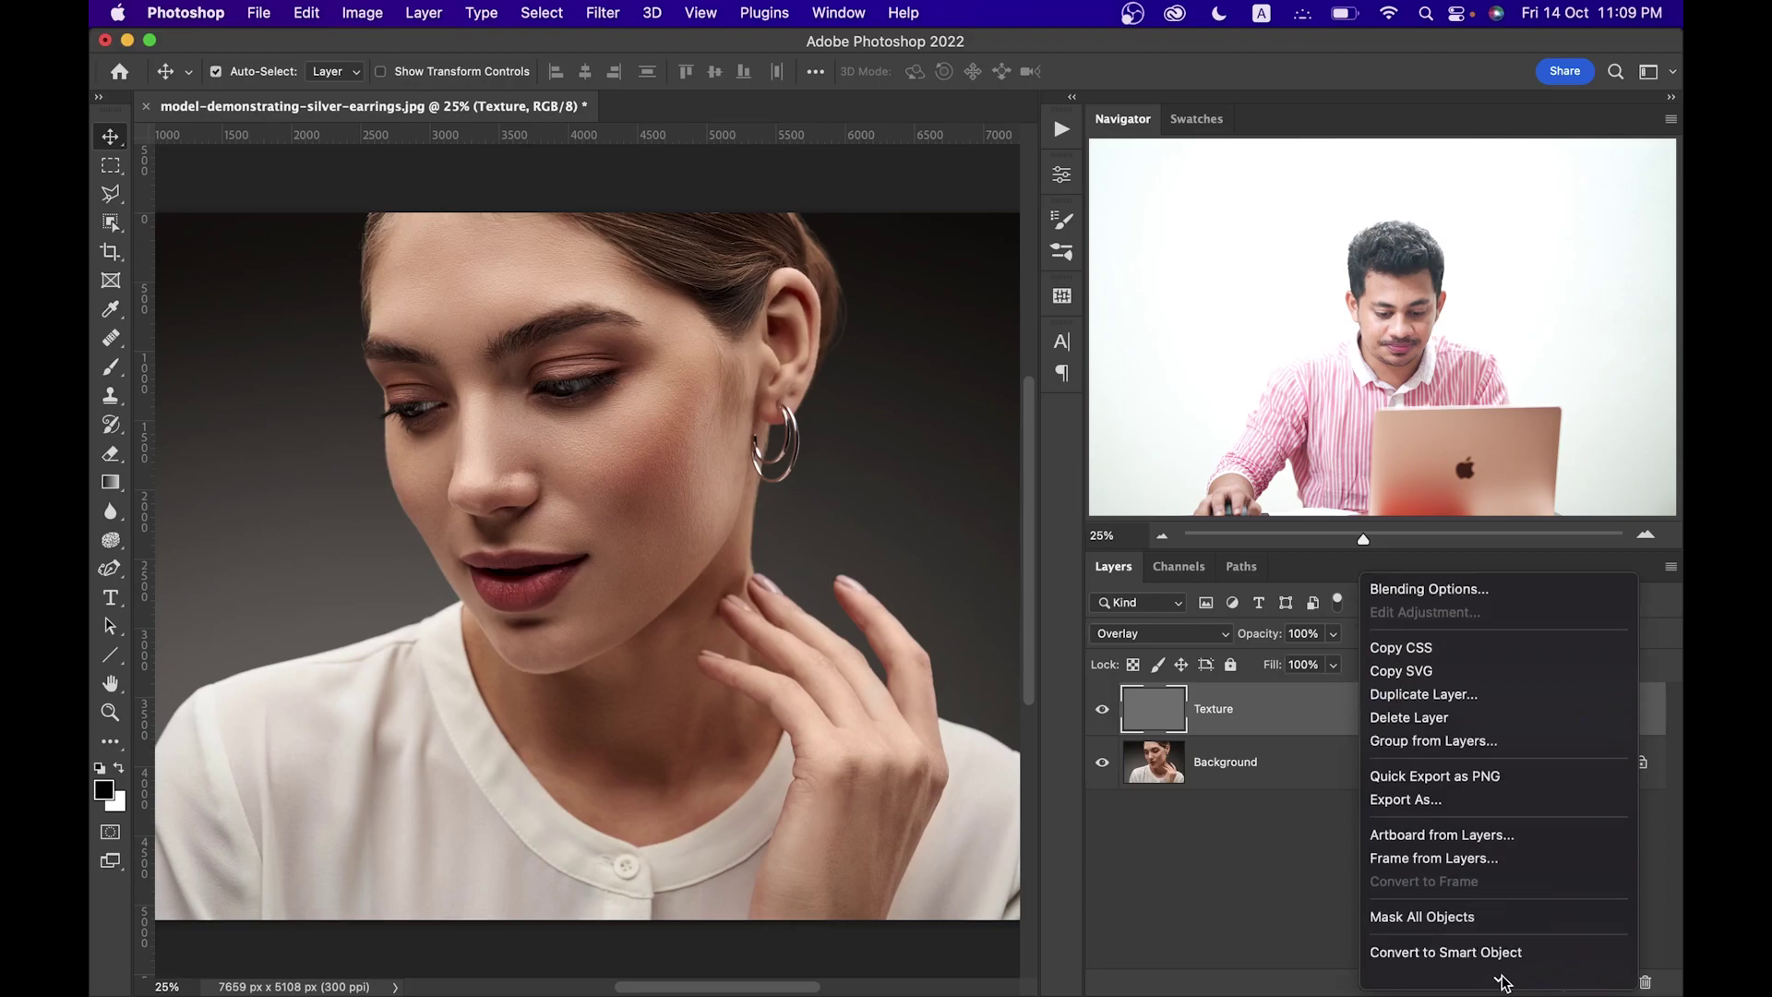
left_click(1480, 905)
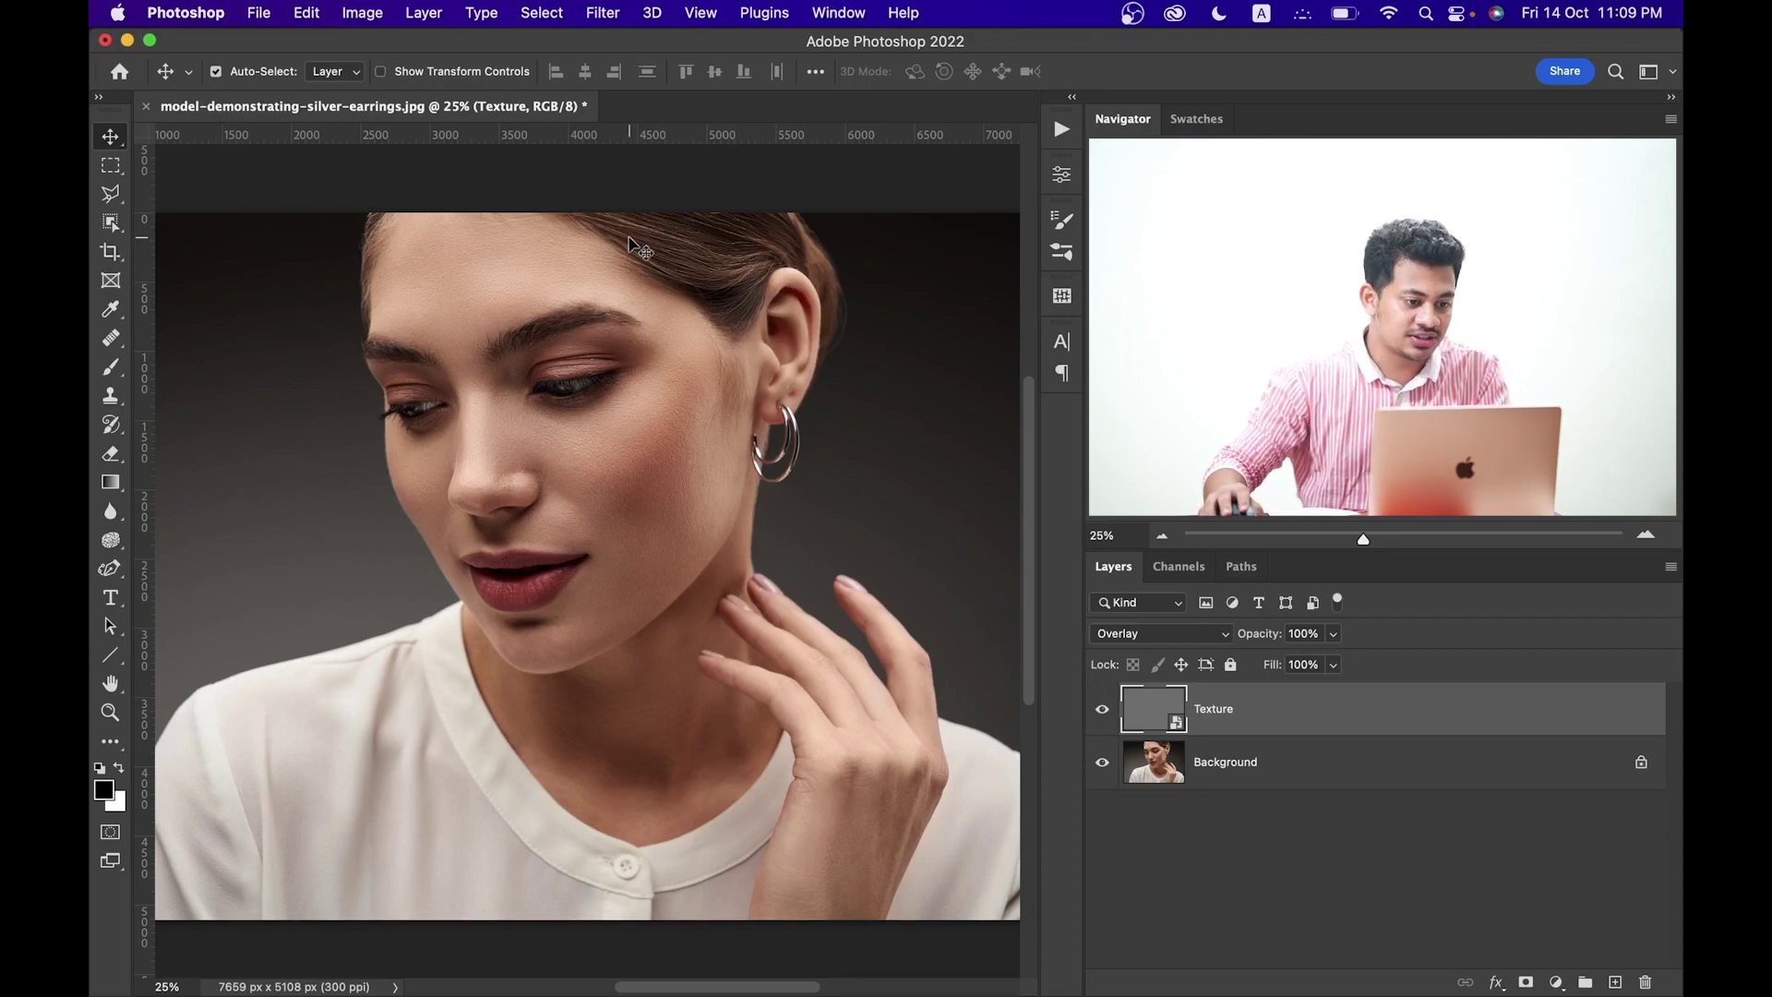
- Apply a Camera Raw filter to the Texture layer with grain 80, grain size 100 and roughness 70
left_click(602, 14)
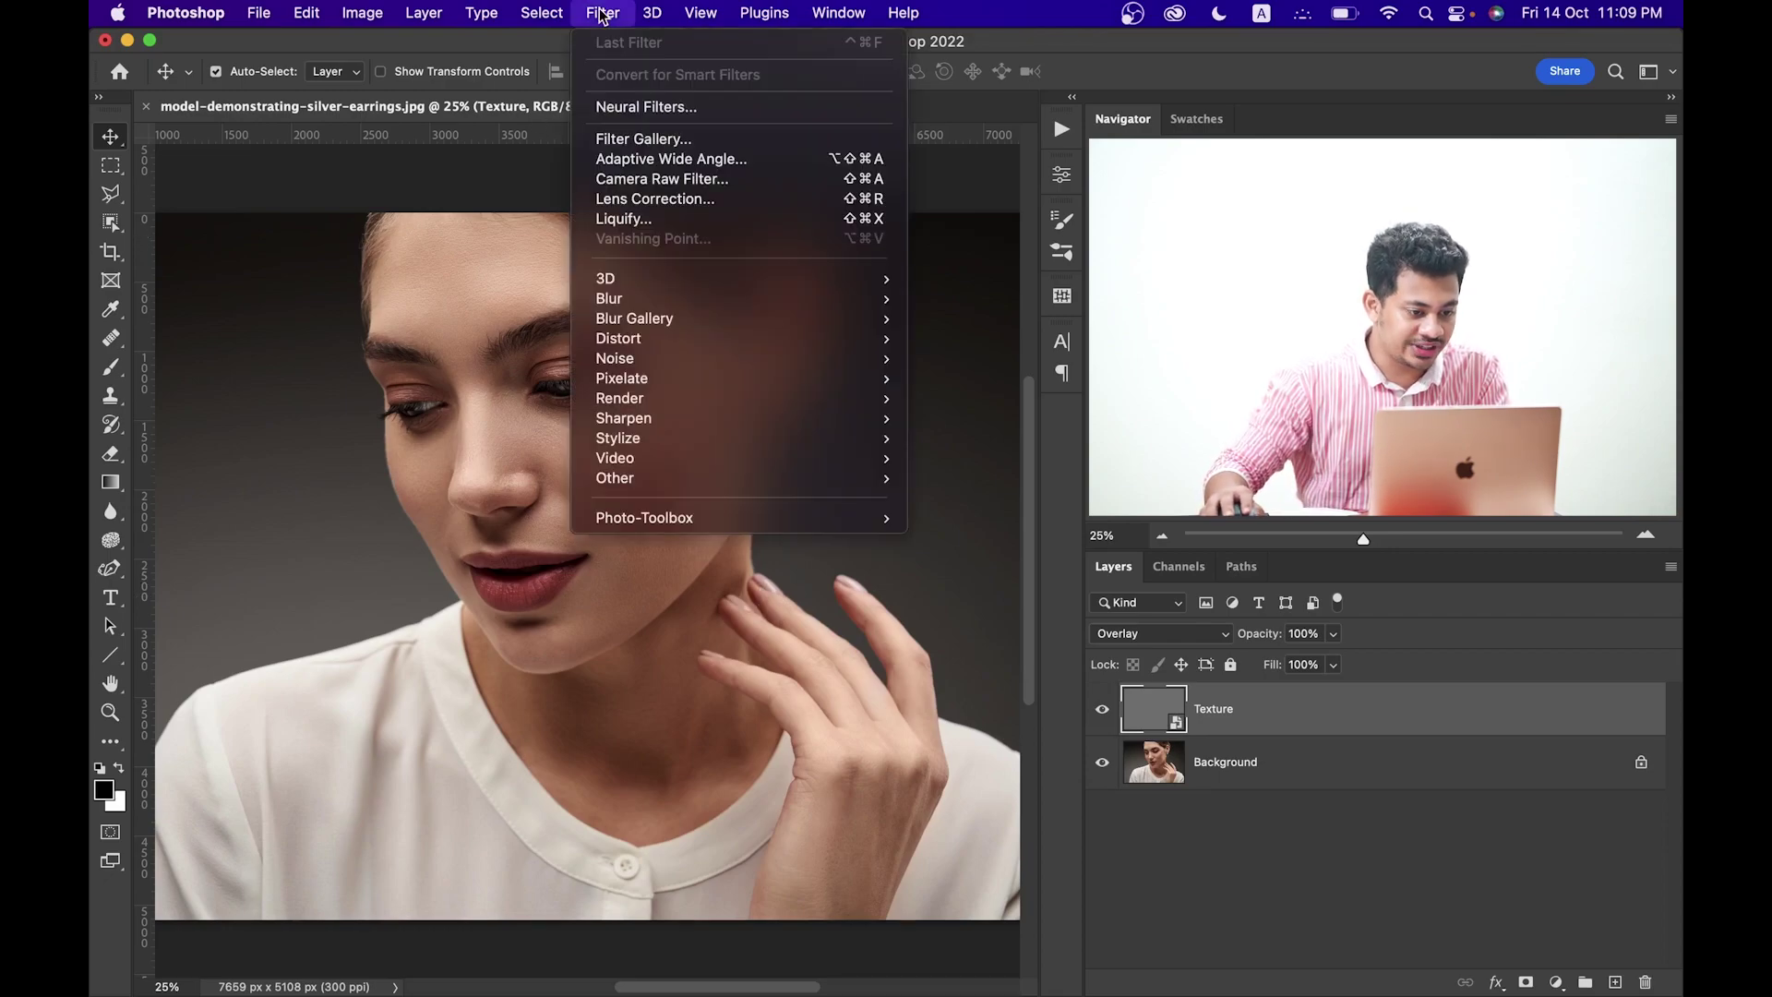
left_click(673, 180)
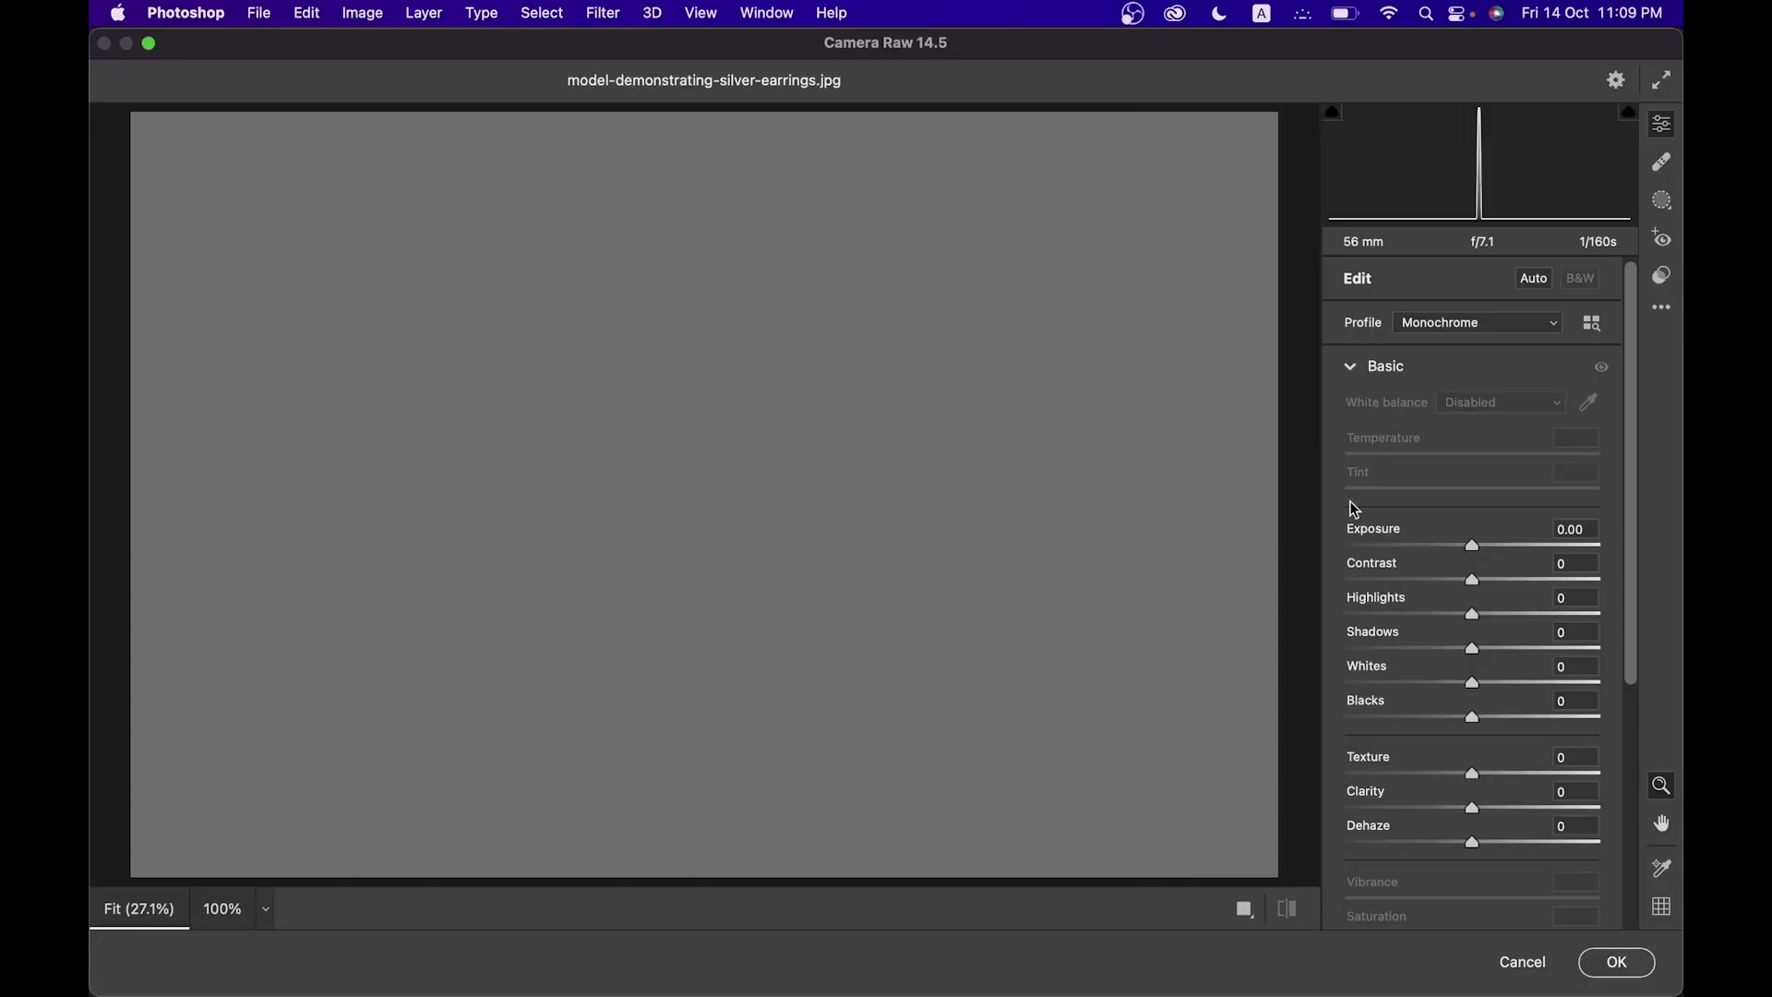
left_click(1352, 370)
left_click(1419, 664)
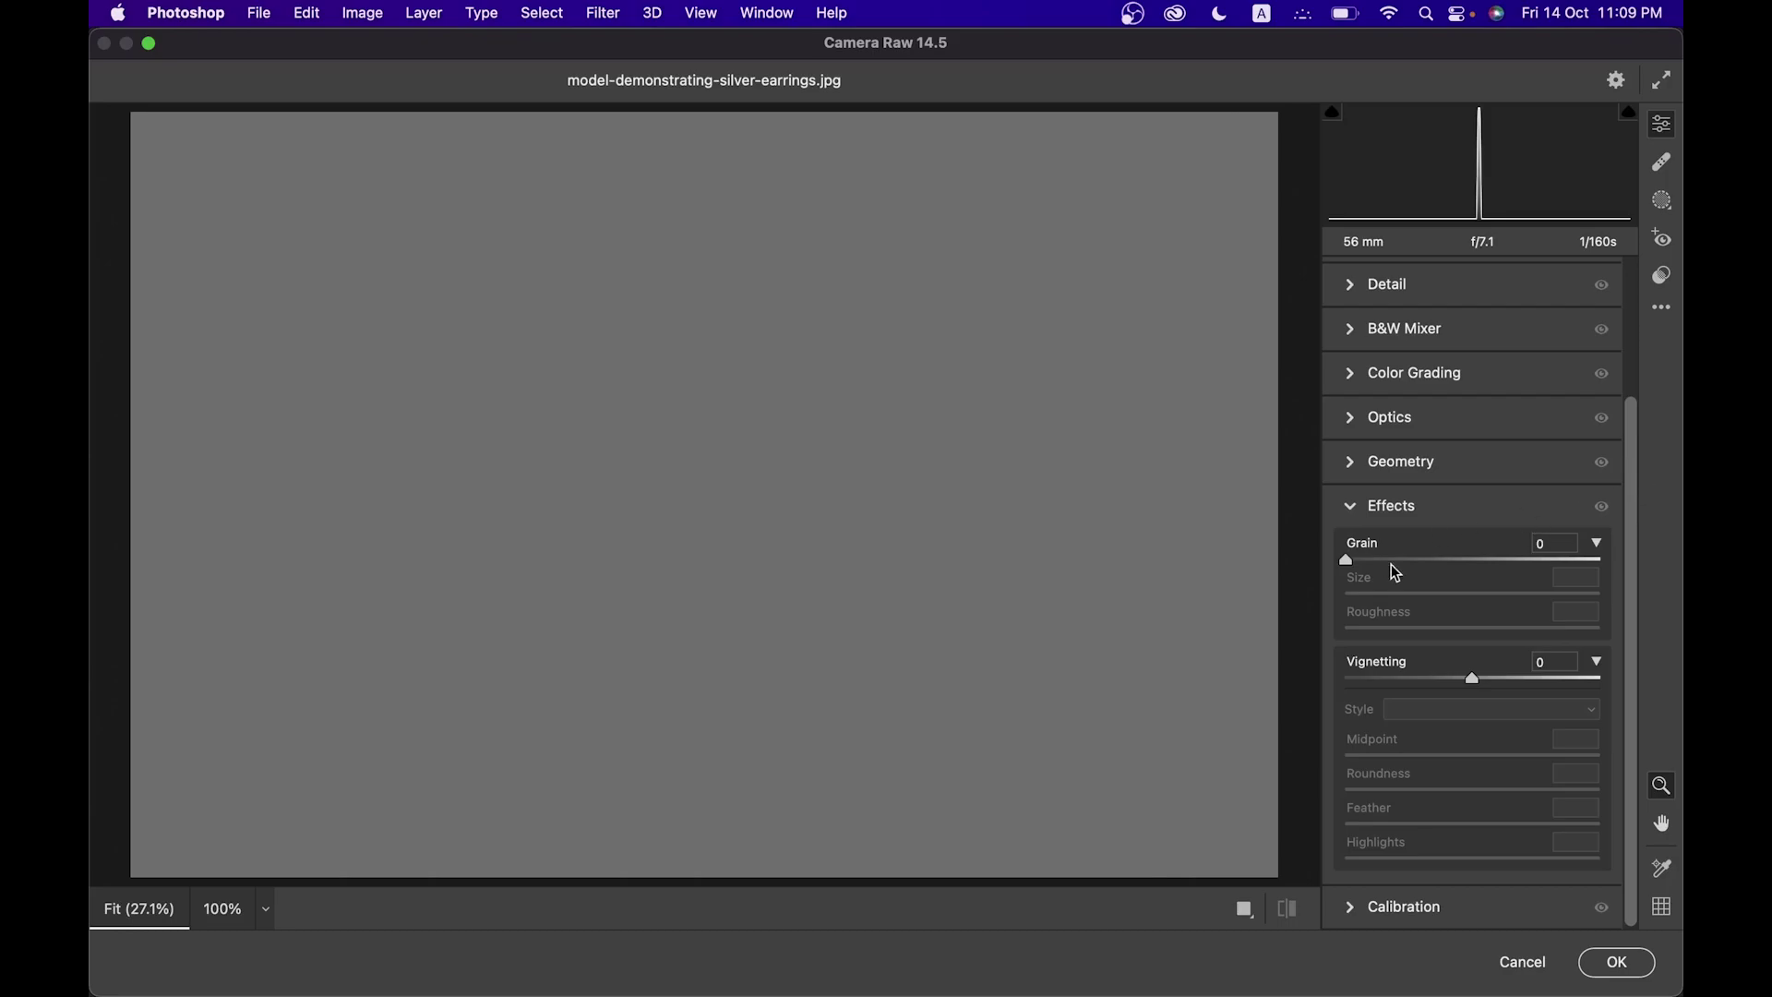
left_click(1439, 554)
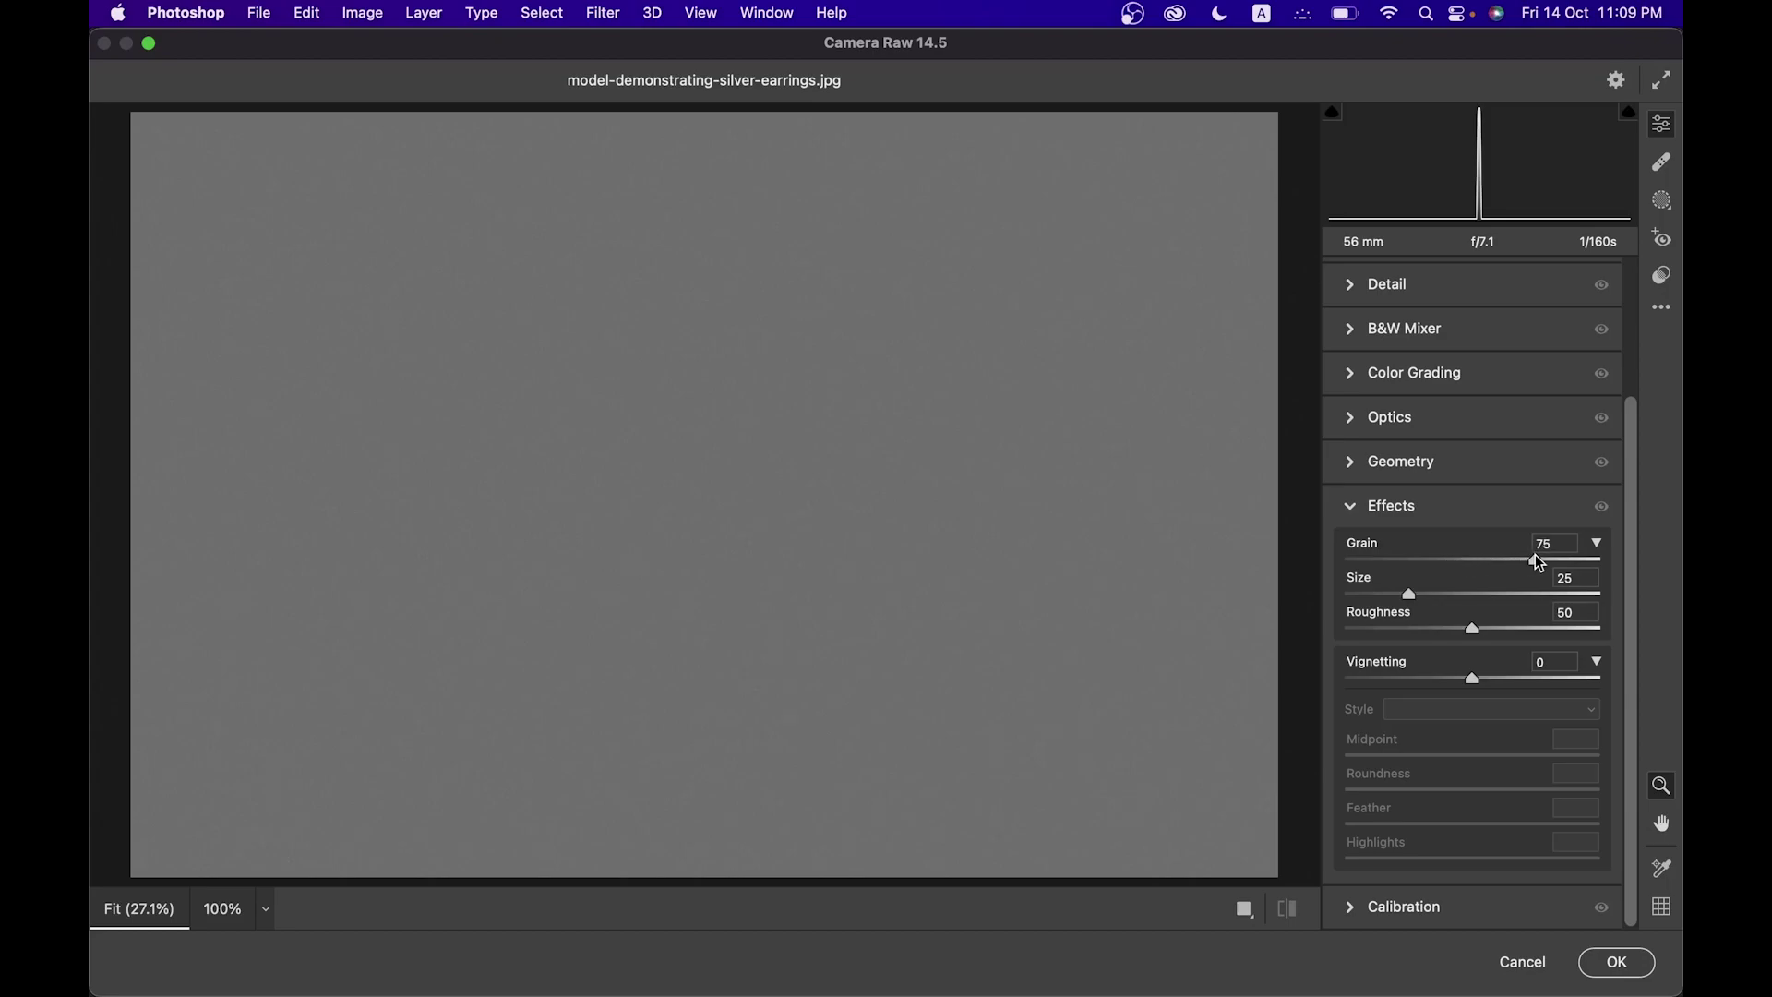
left_click_drag(1545, 554, 1548, 554)
left_click(1488, 595)
left_click_drag(1525, 626, 1523, 626)
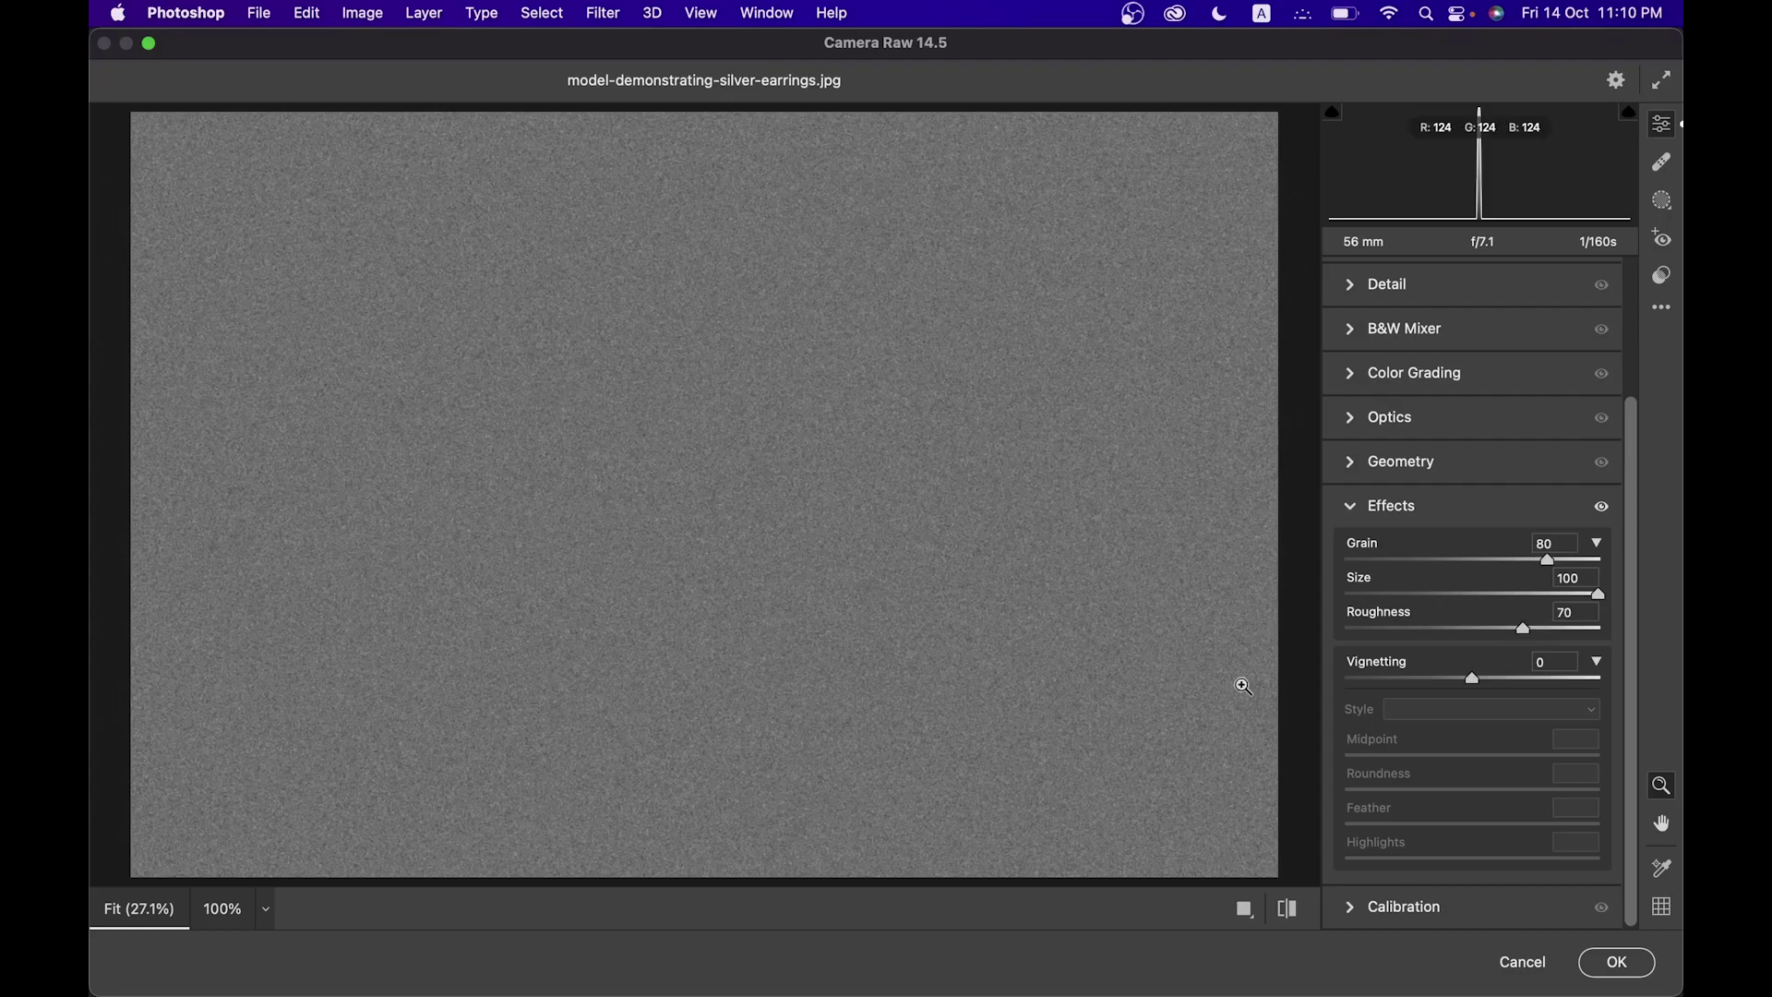
left_click(1635, 966)
- Examine the grain on the model's face up close and review the Camera Raw filter's grain settings
key("super+equal")
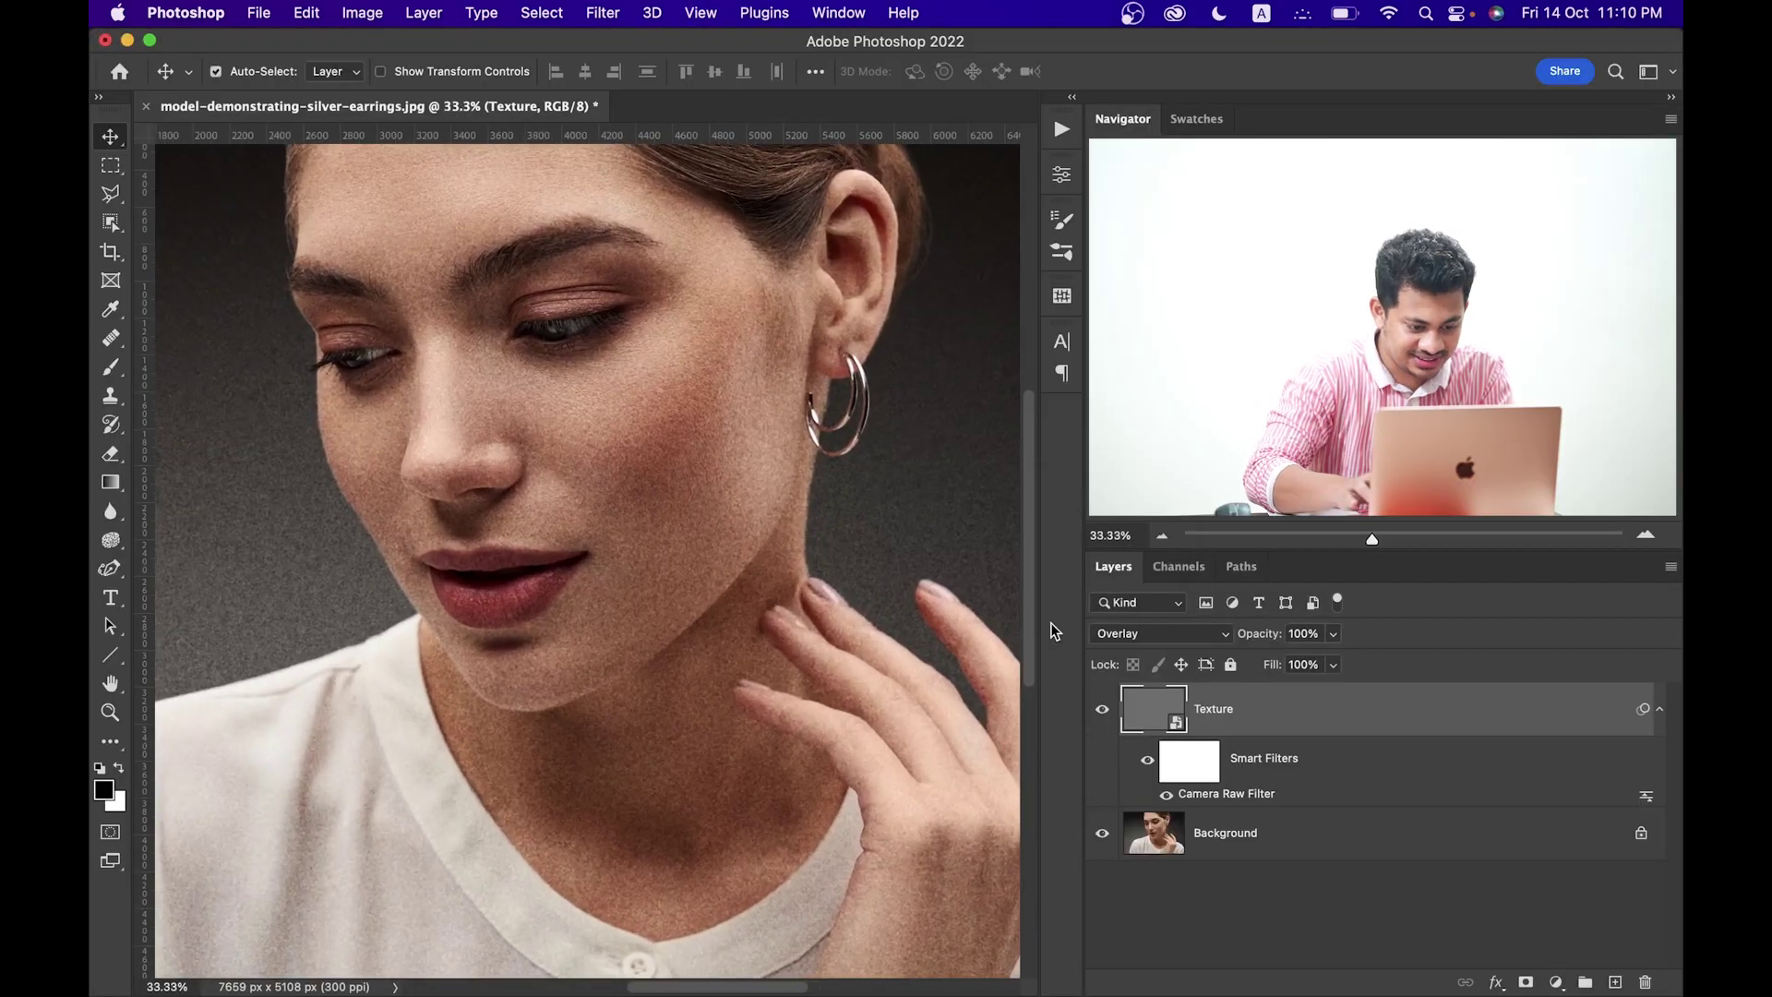
left_click_drag(828, 493, 764, 513)
key("super+equal")
key("super+equal")
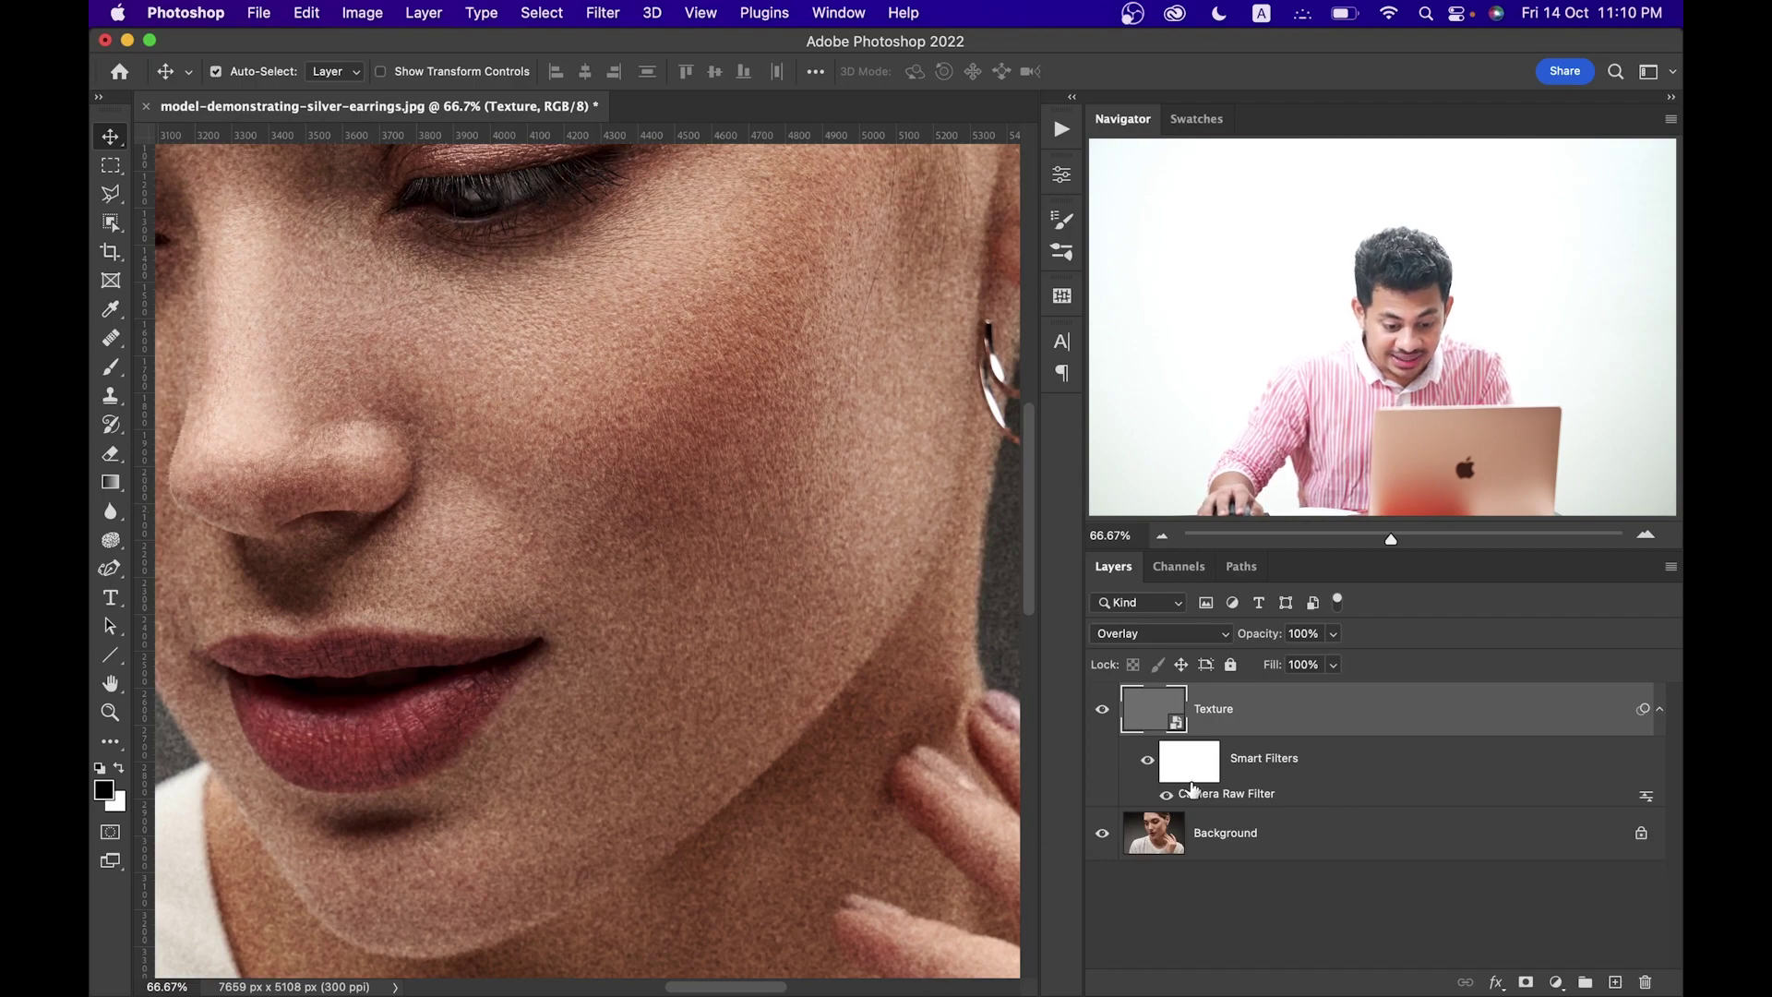
double_click(1251, 798)
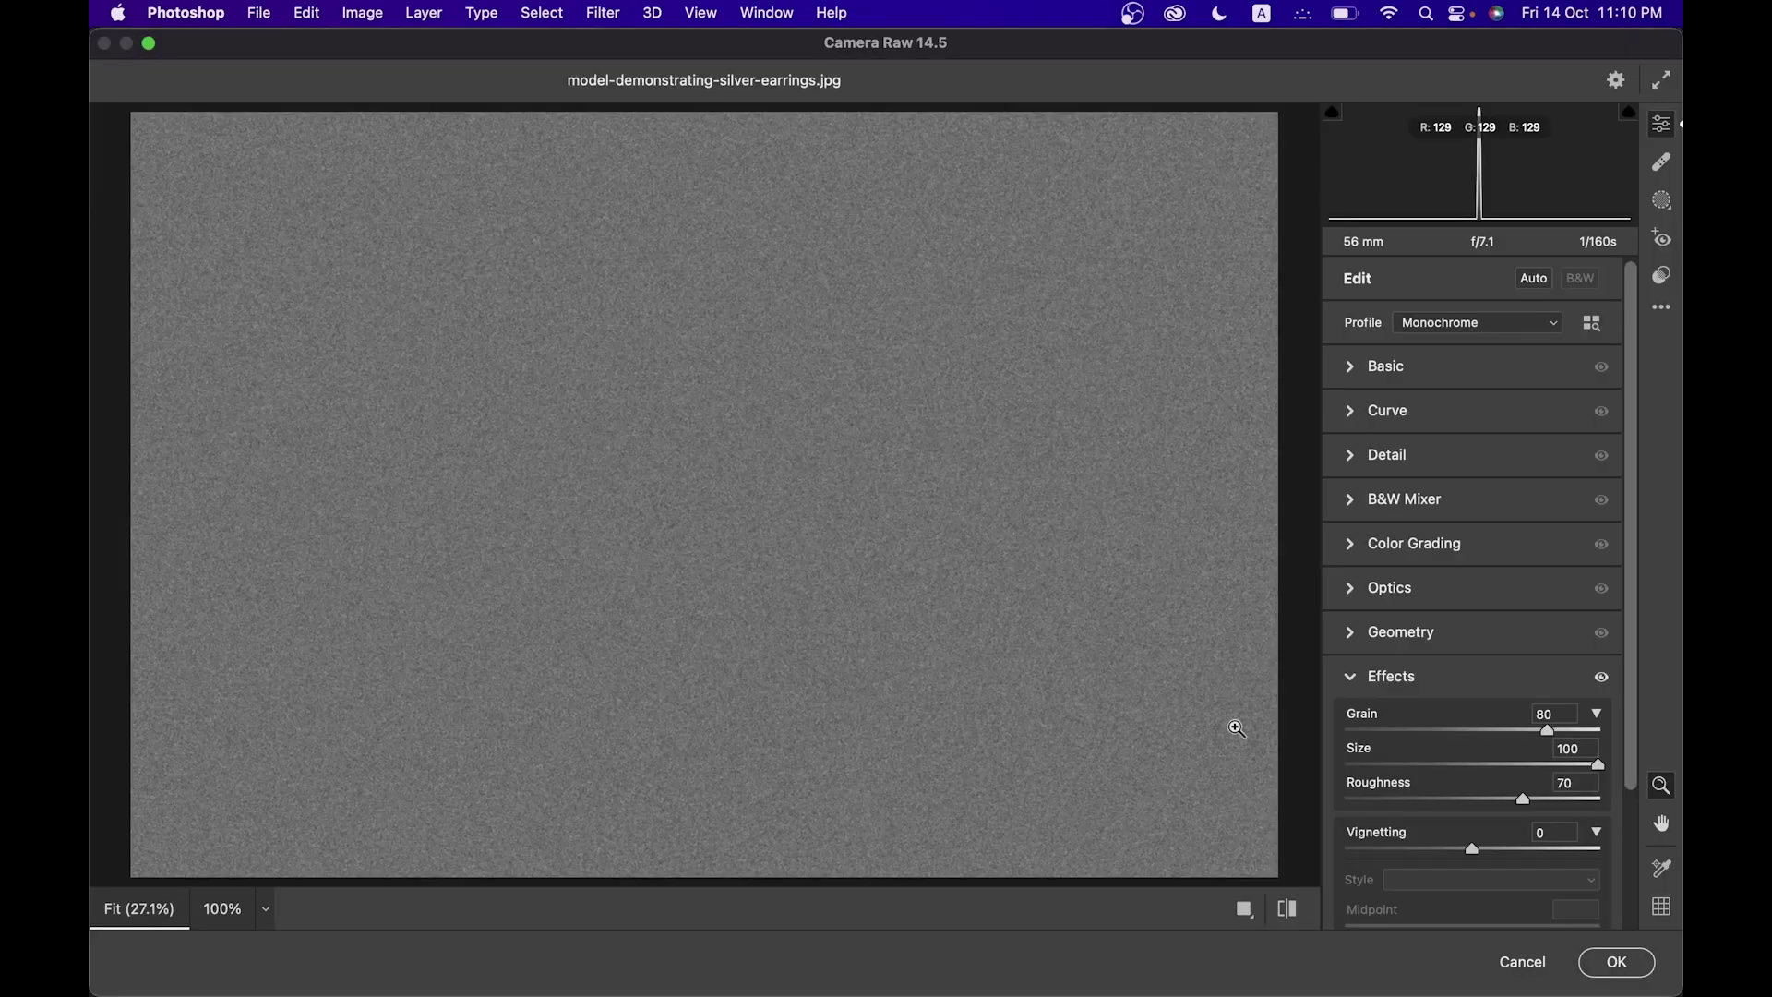
left_click(1619, 963)
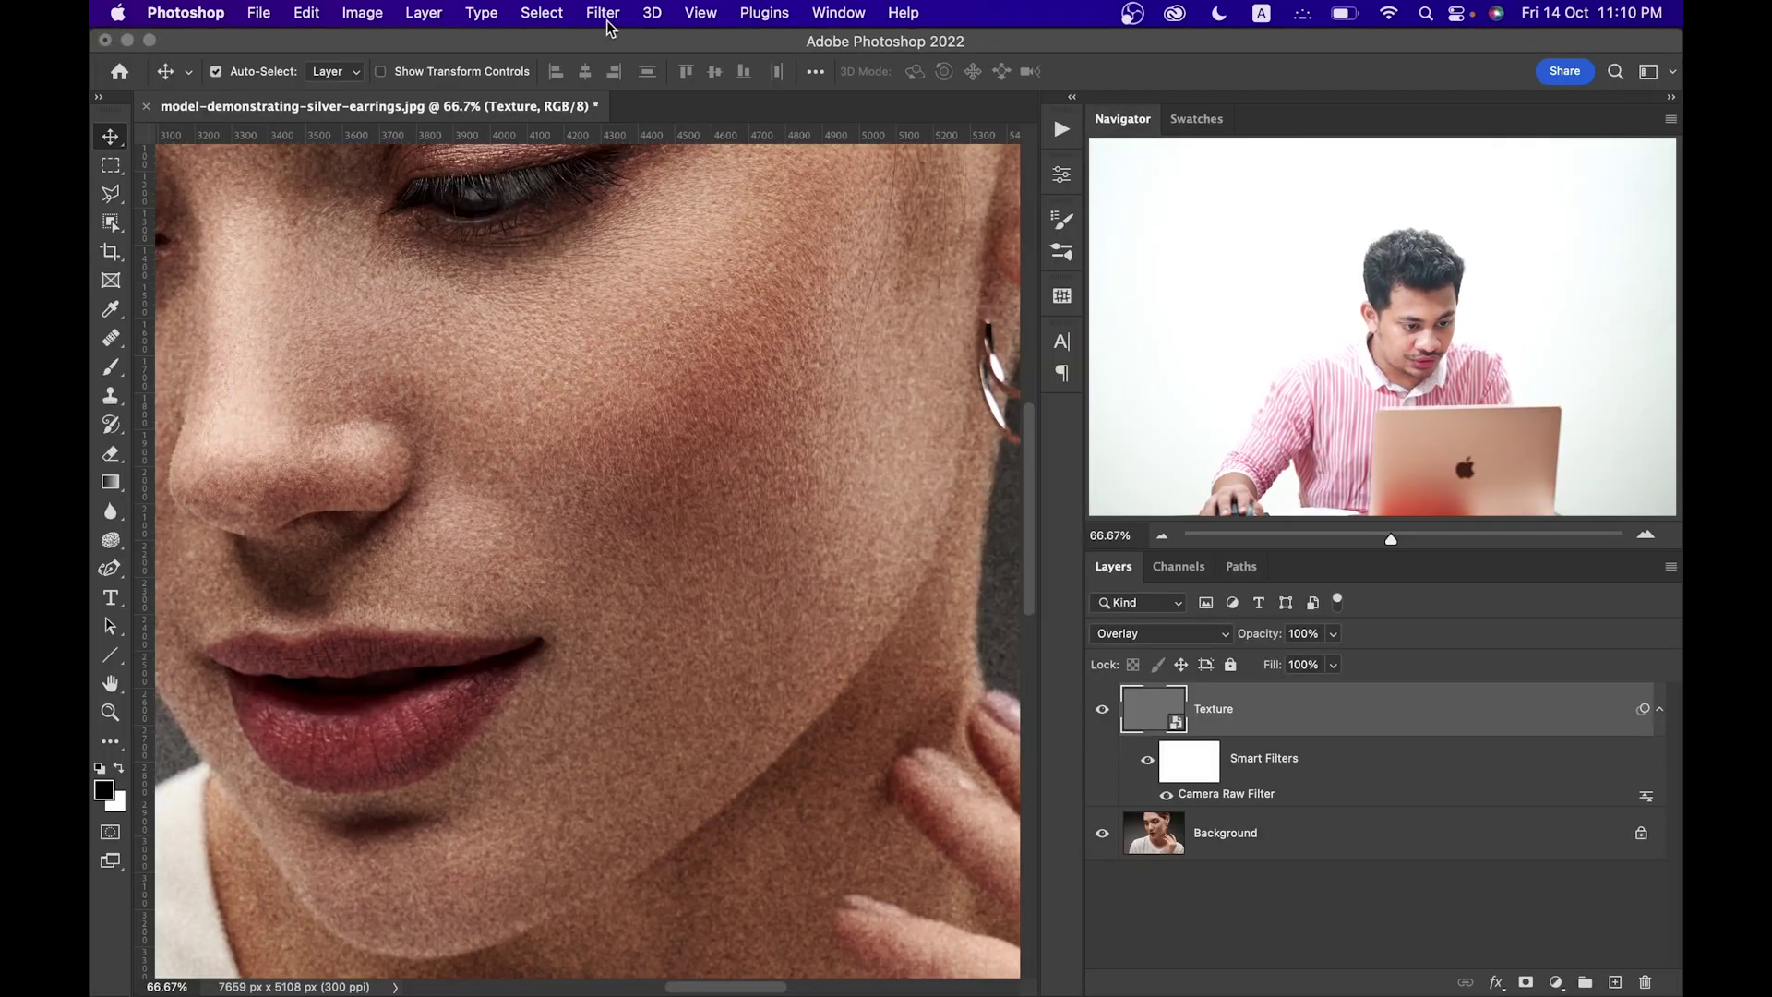
- Start an Emboss filter on the Texture layer, check its effect on the face, and set the angle to 146°
left_click(603, 13)
mouse_move(822, 438)
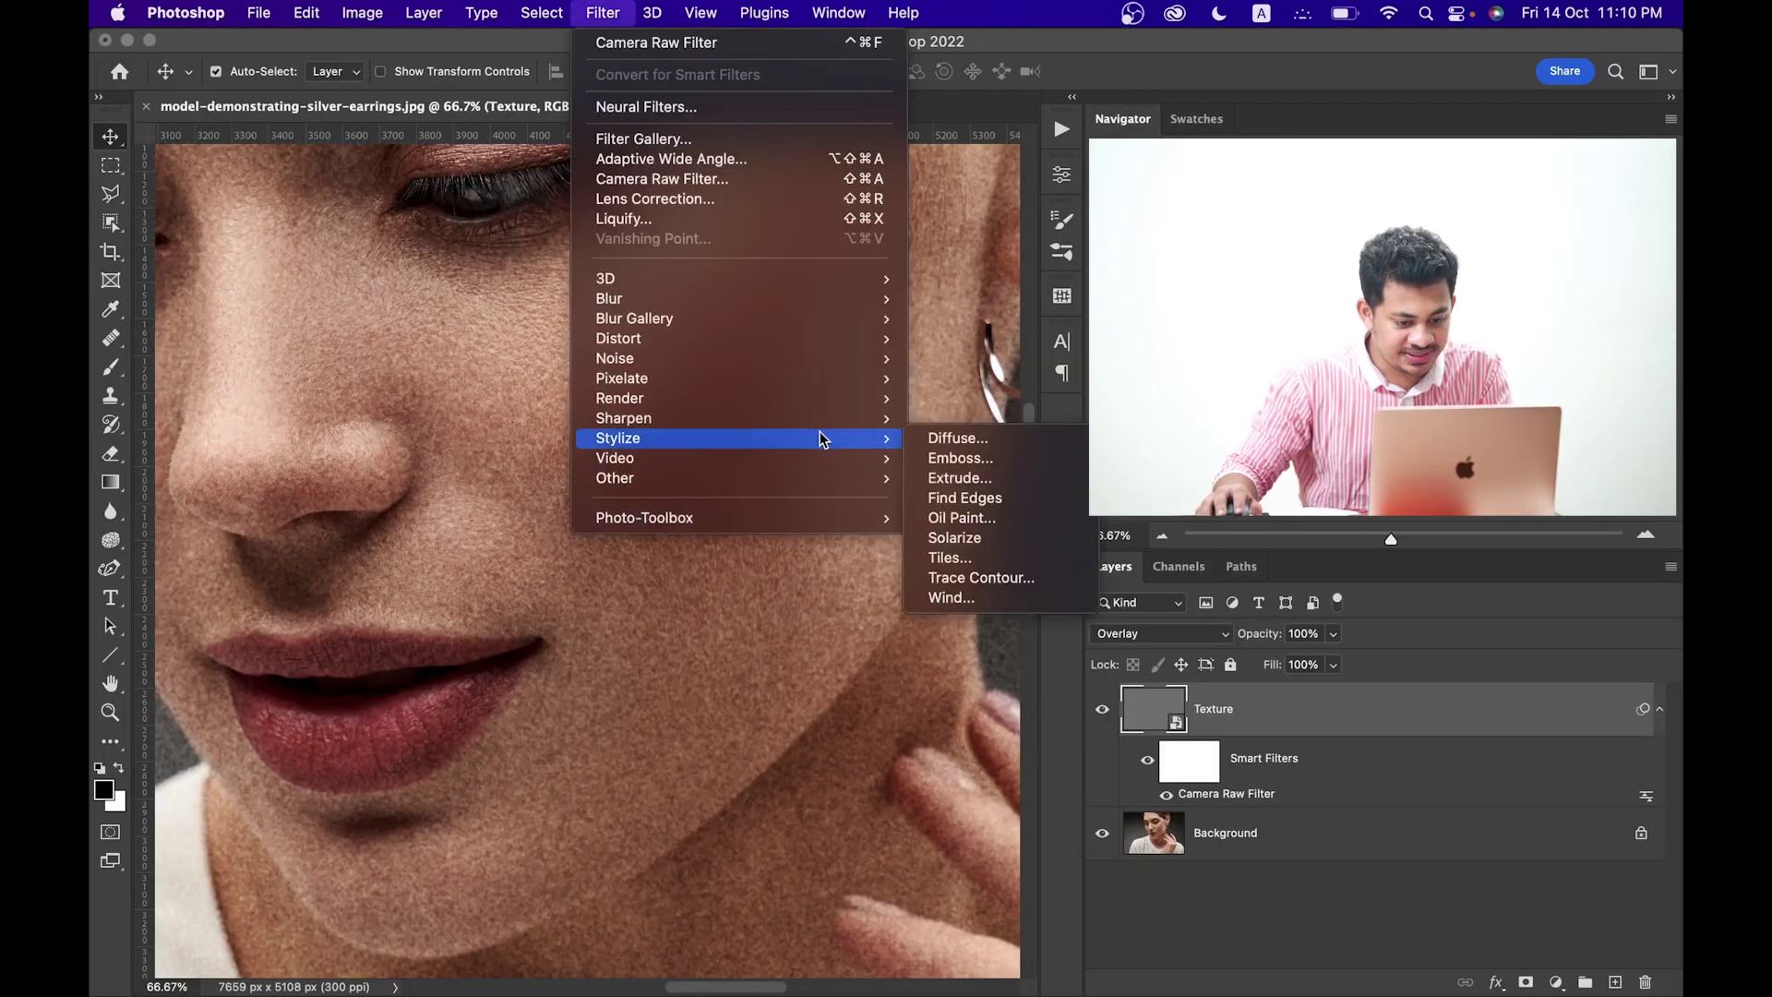
left_click(969, 461)
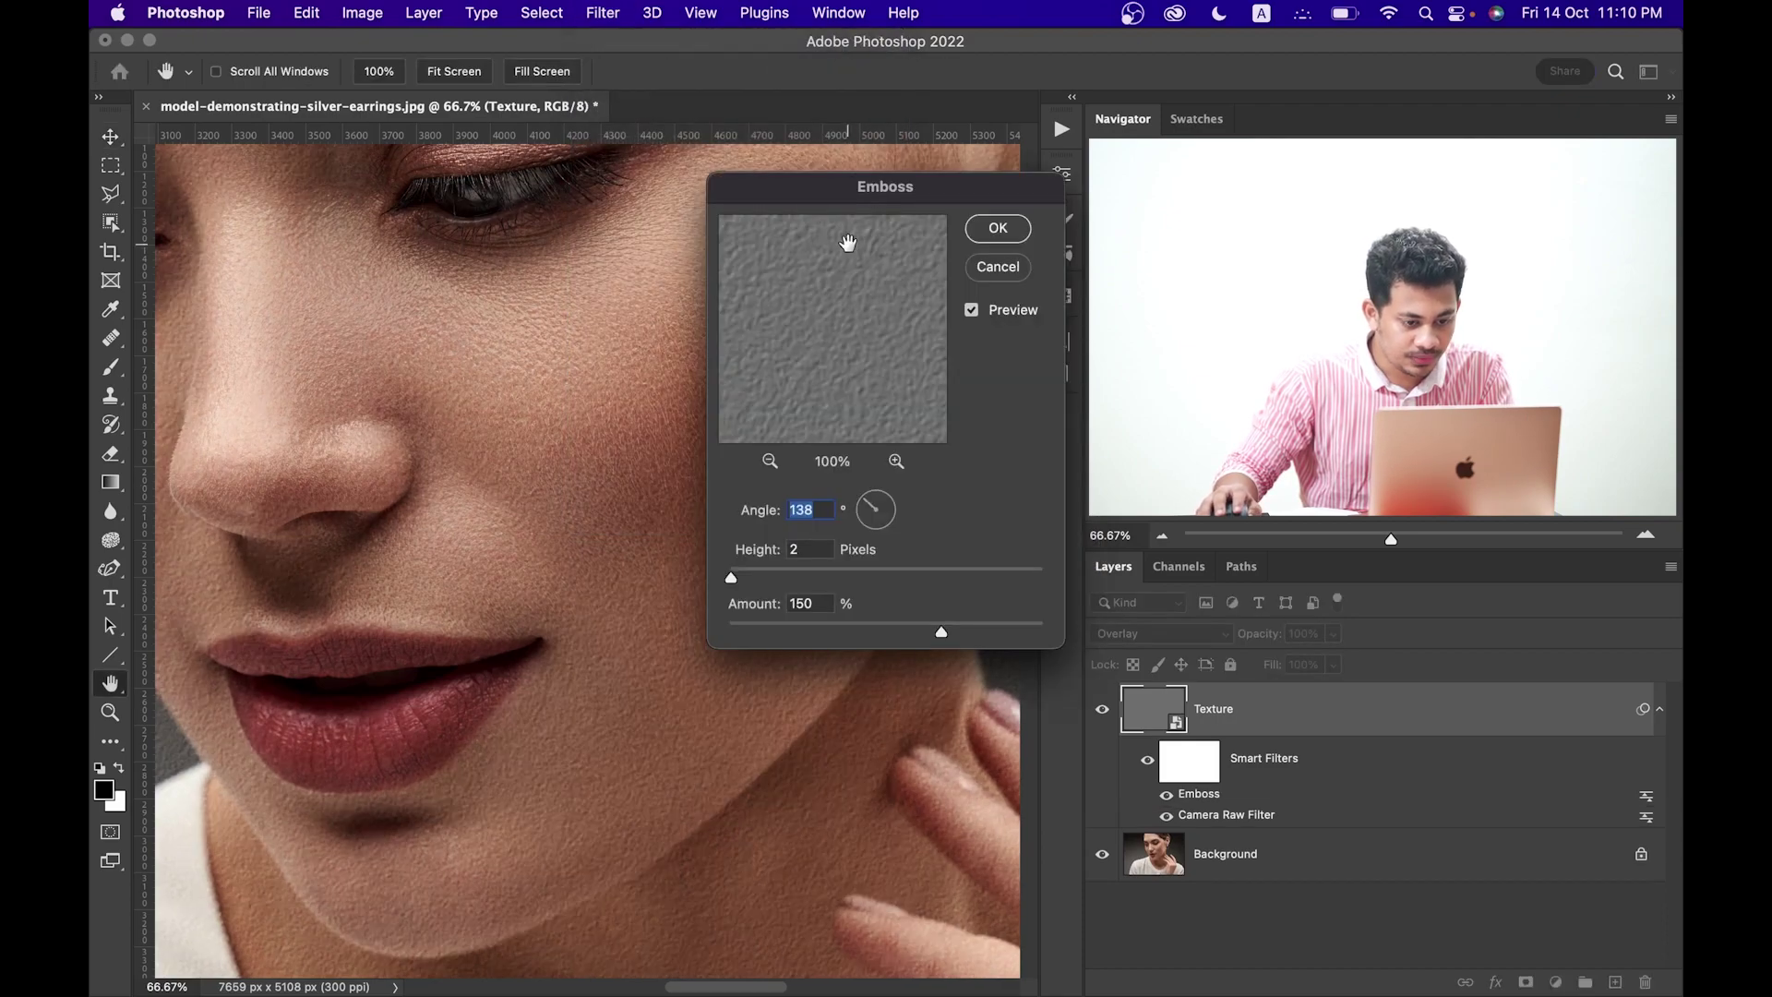
left_click_drag(891, 172, 760, 185)
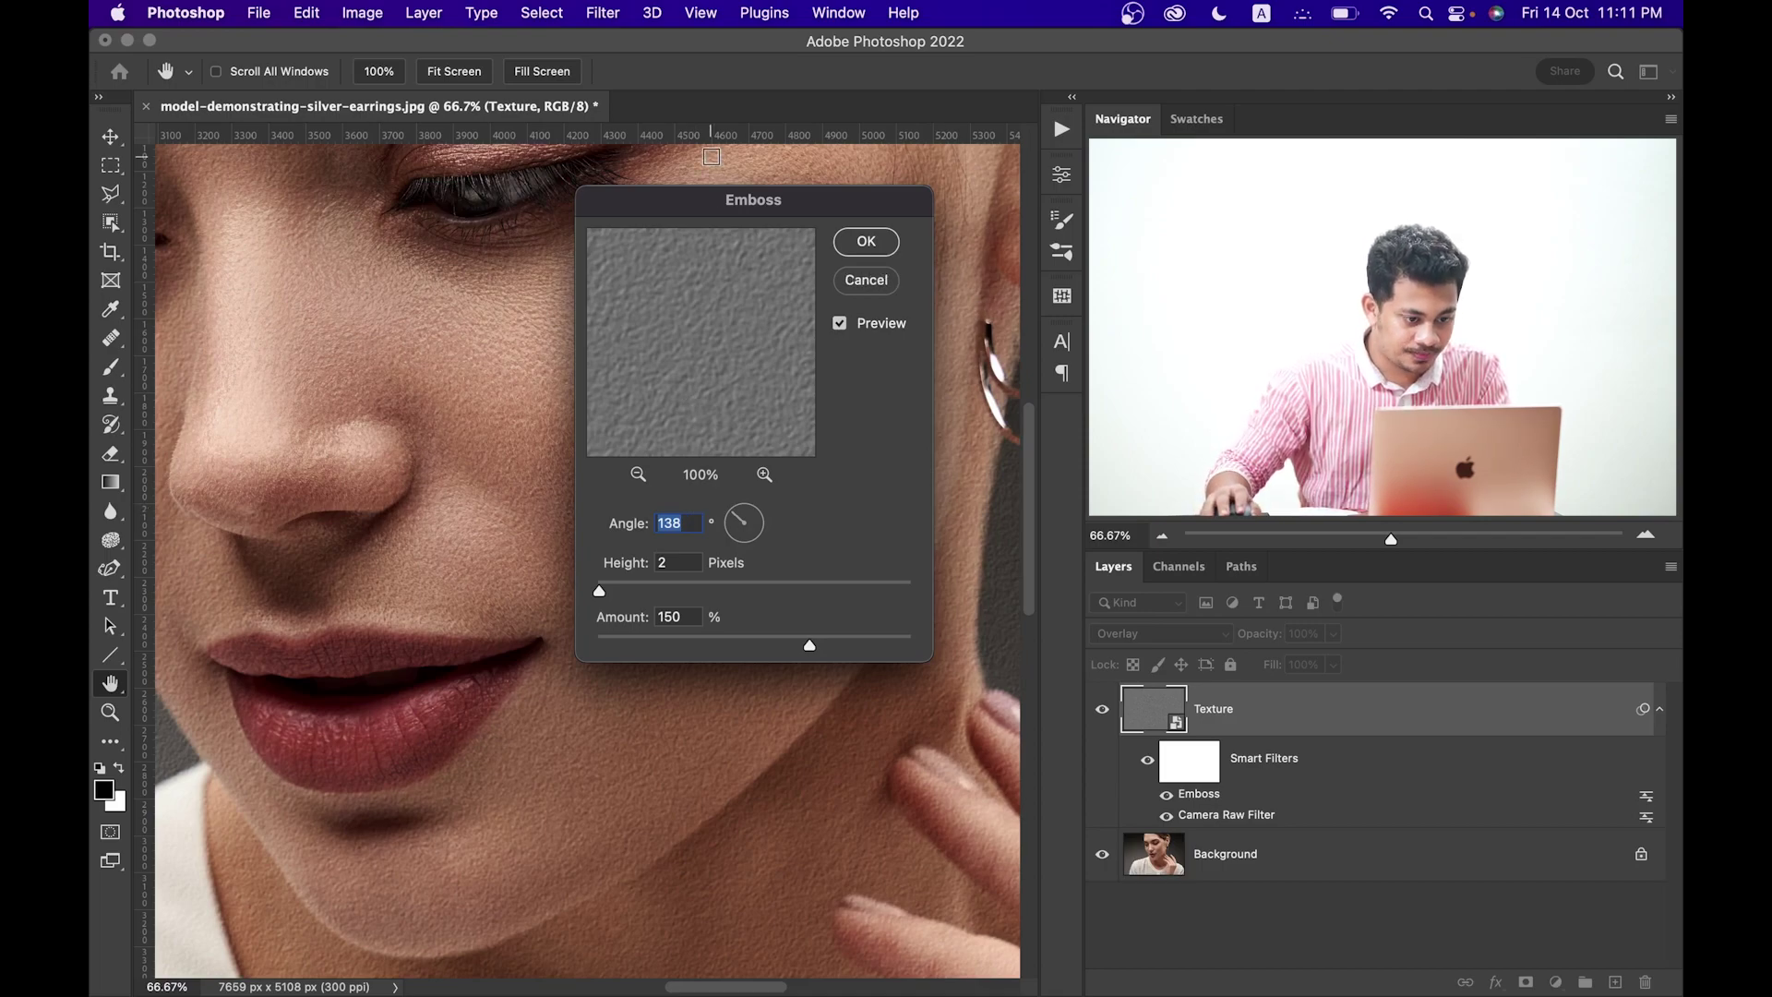
left_click_drag(687, 204, 693, 203)
scroll(423, 427, "left", 2)
scroll(422, 427, "down", 1)
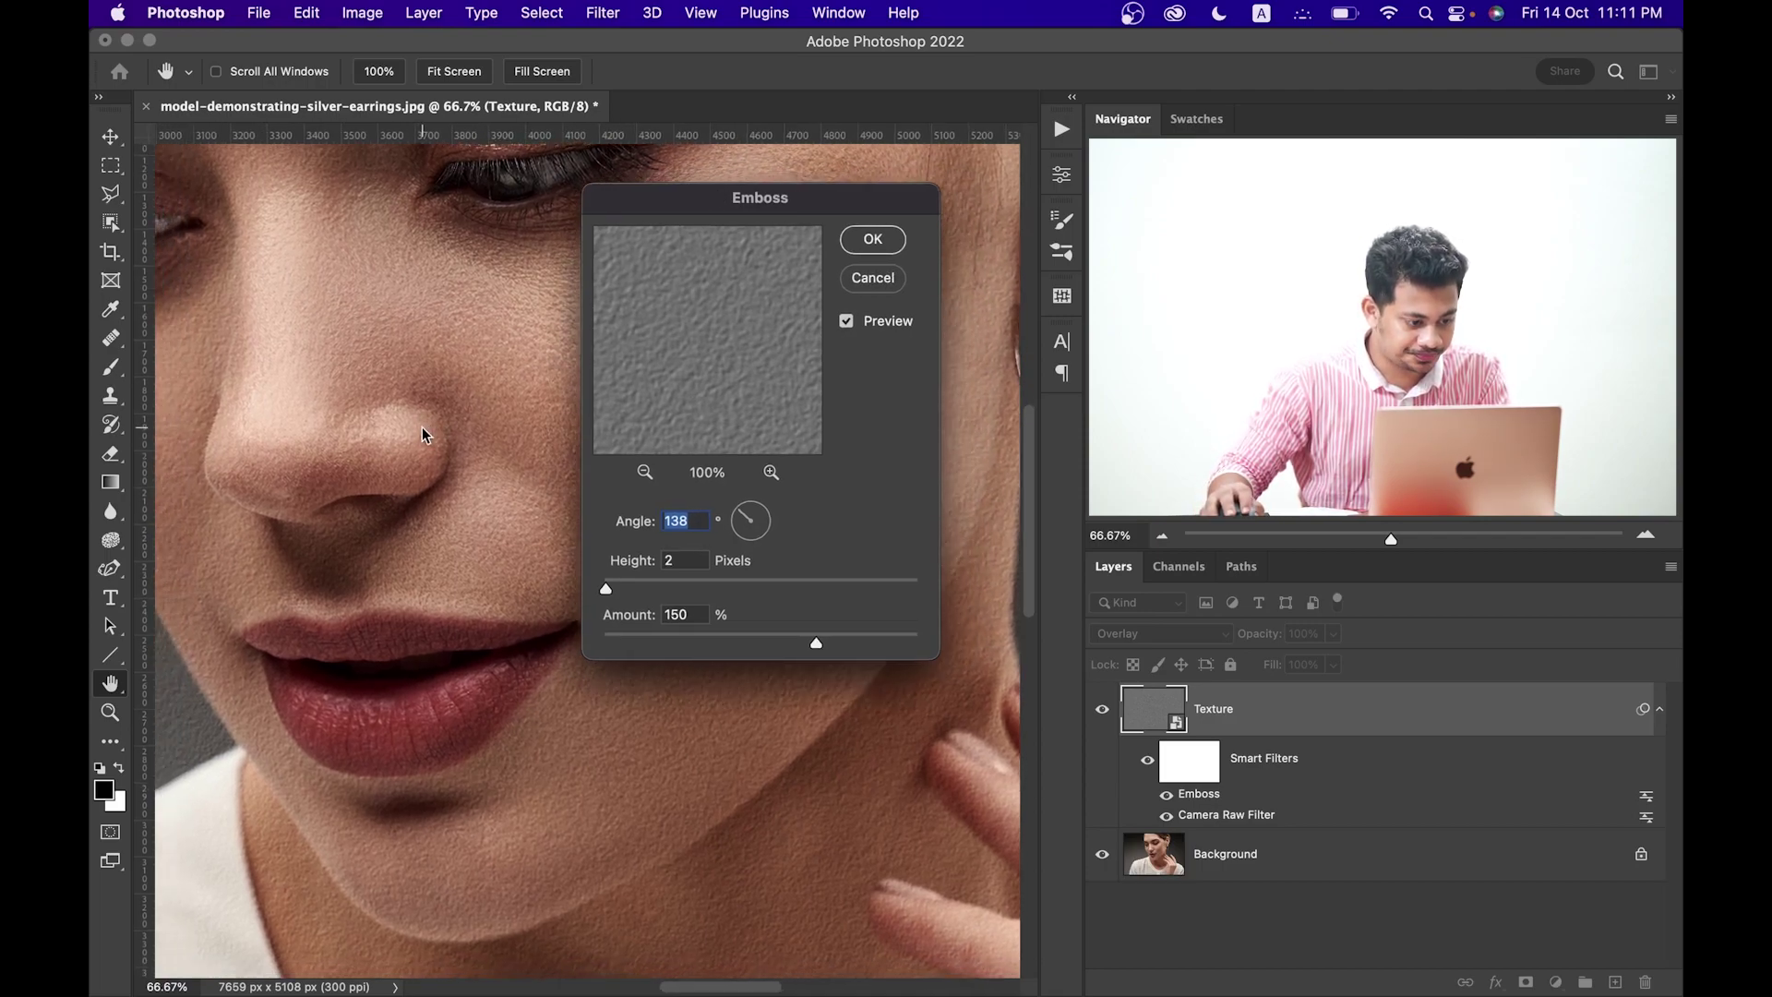
scroll(434, 432, "left", 2)
scroll(434, 432, "up", 1)
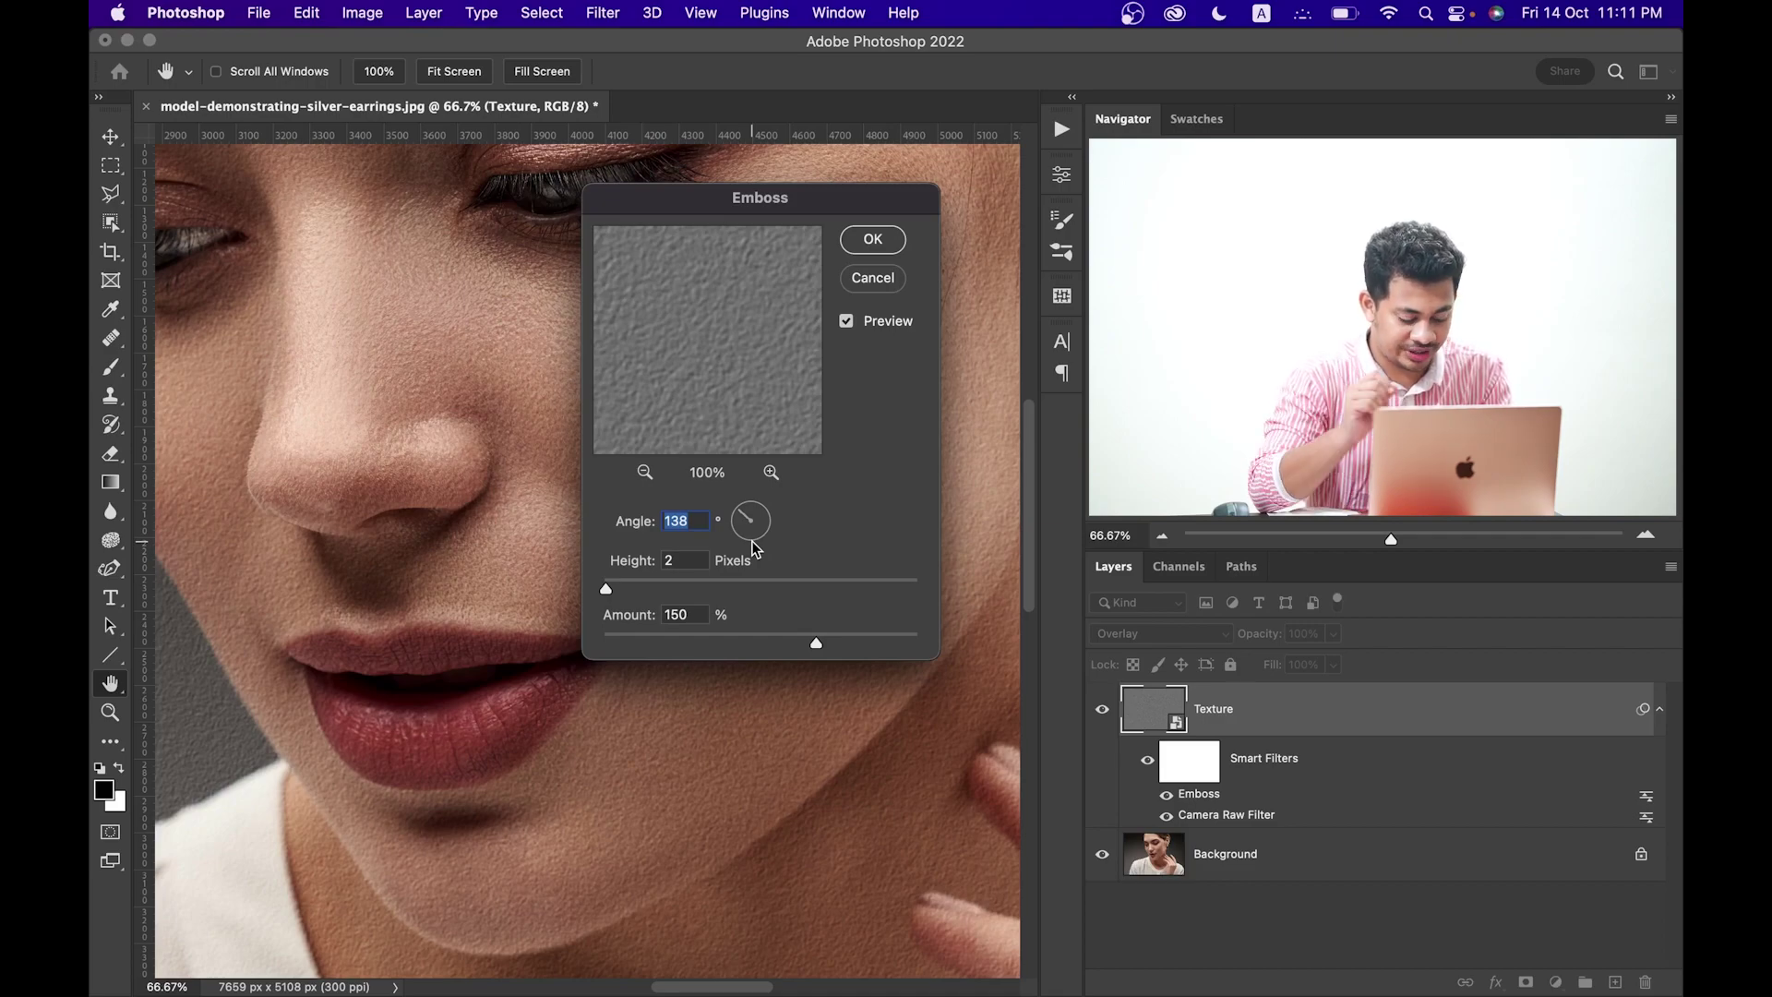
scroll(506, 455, "left", 2)
scroll(507, 455, "down", 1)
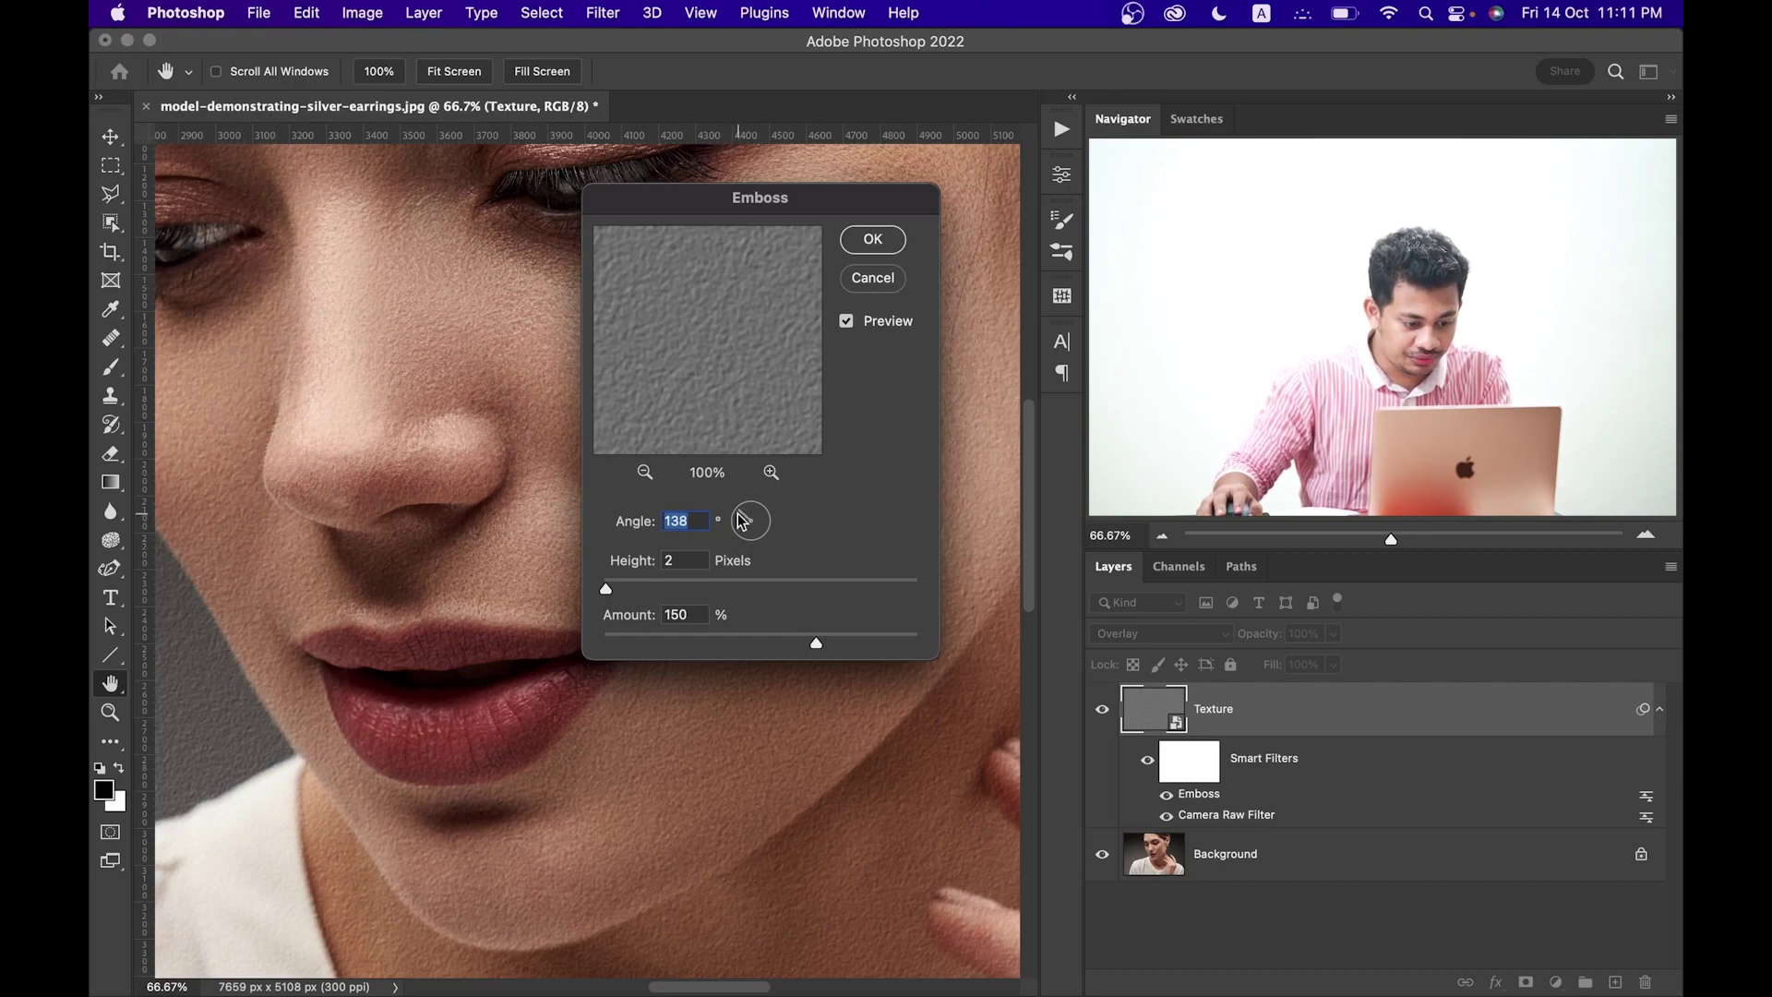
left_click_drag(737, 513, 738, 512)
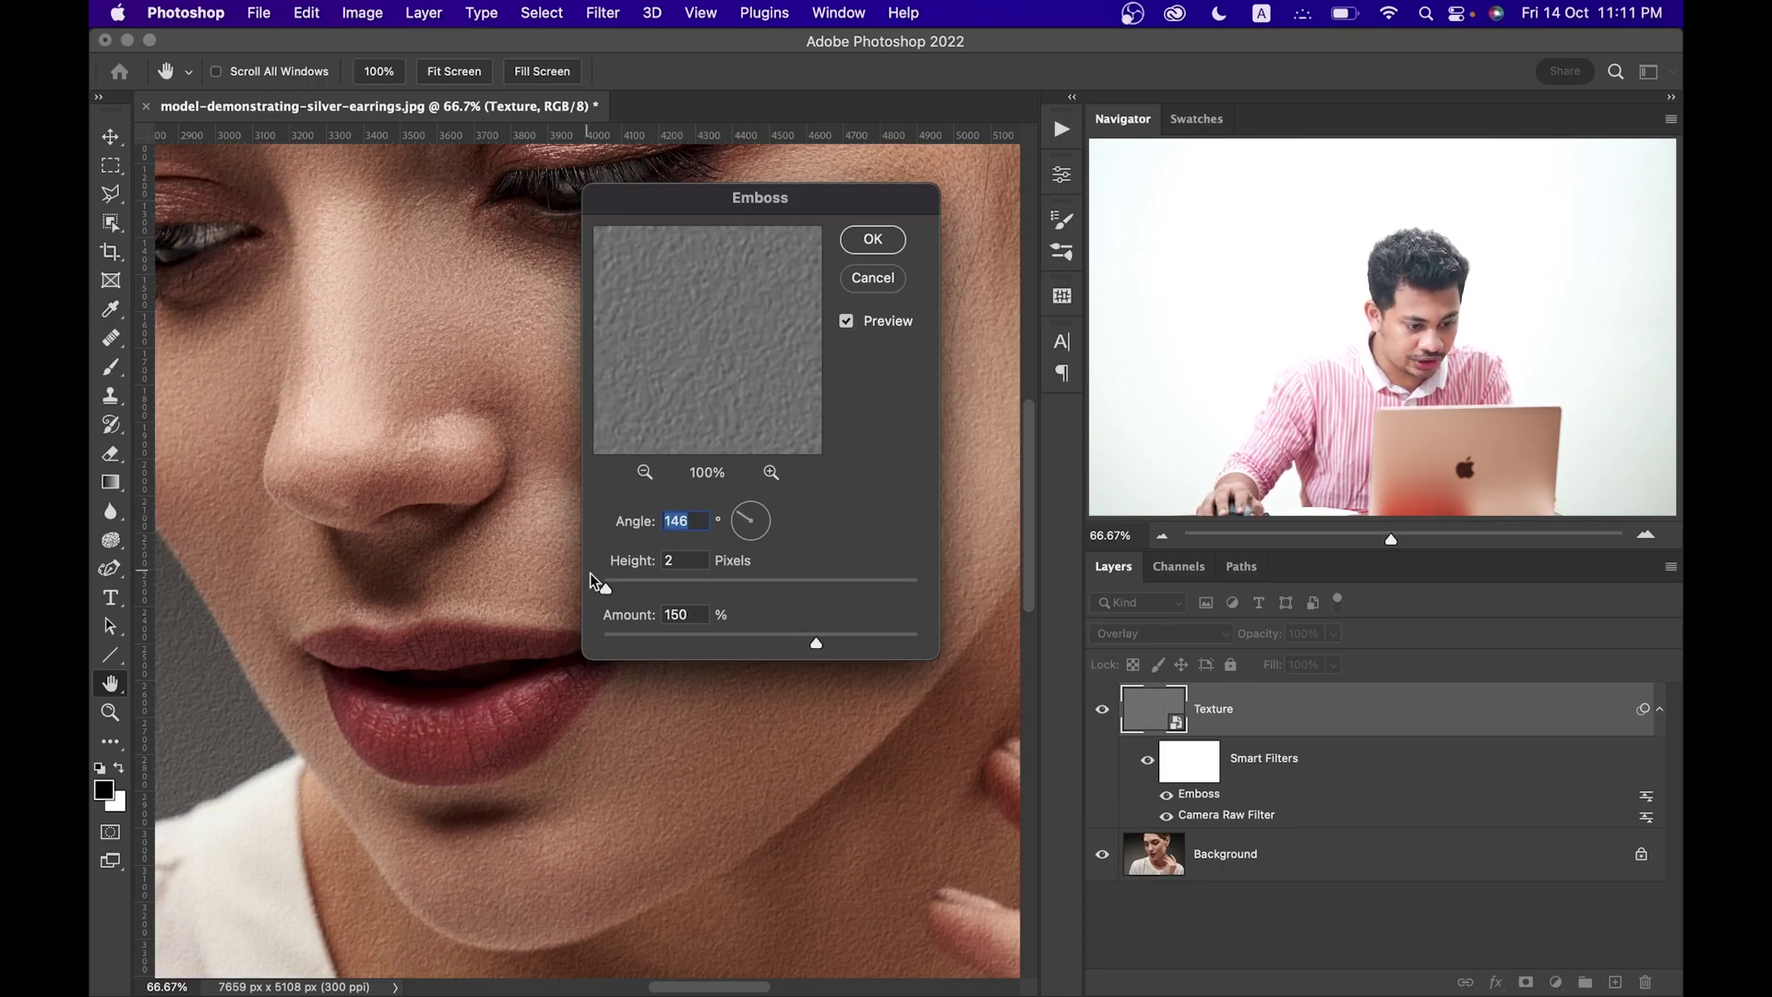
- Try Emboss amounts of 110% and 163%, compare the preview on and off, and return the amount to 150%
key("Tab")
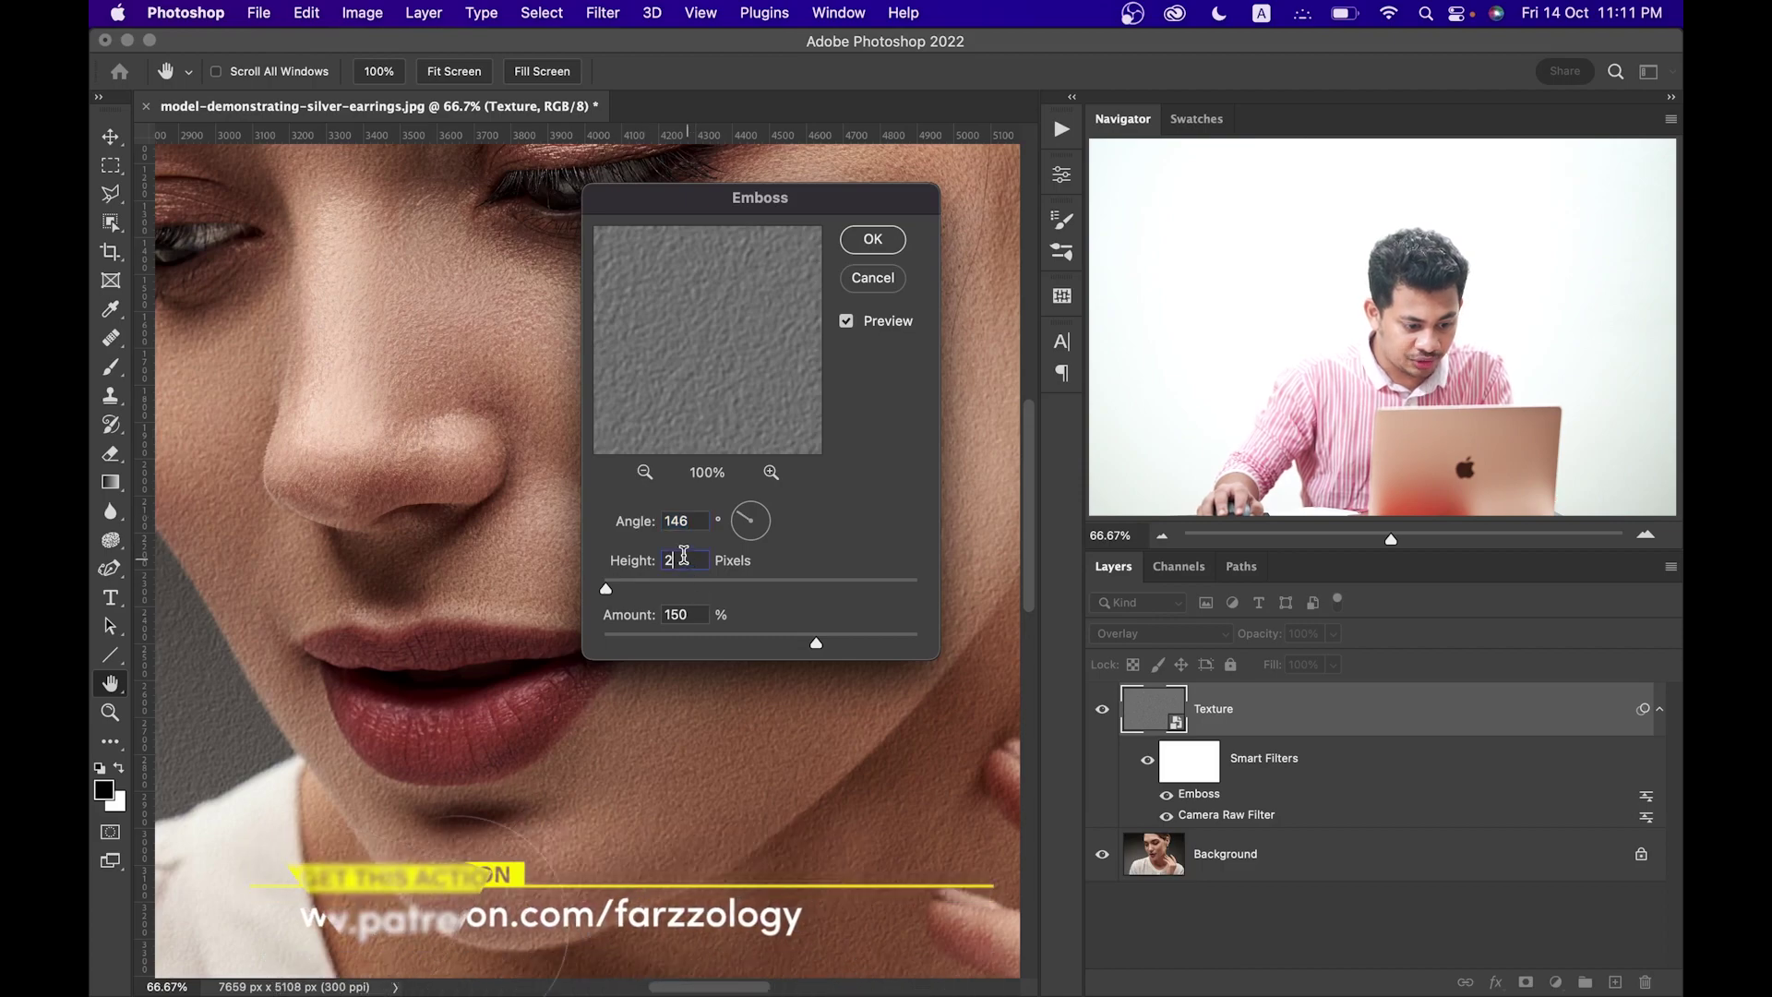
left_click_drag(738, 638, 781, 637)
left_click(847, 321)
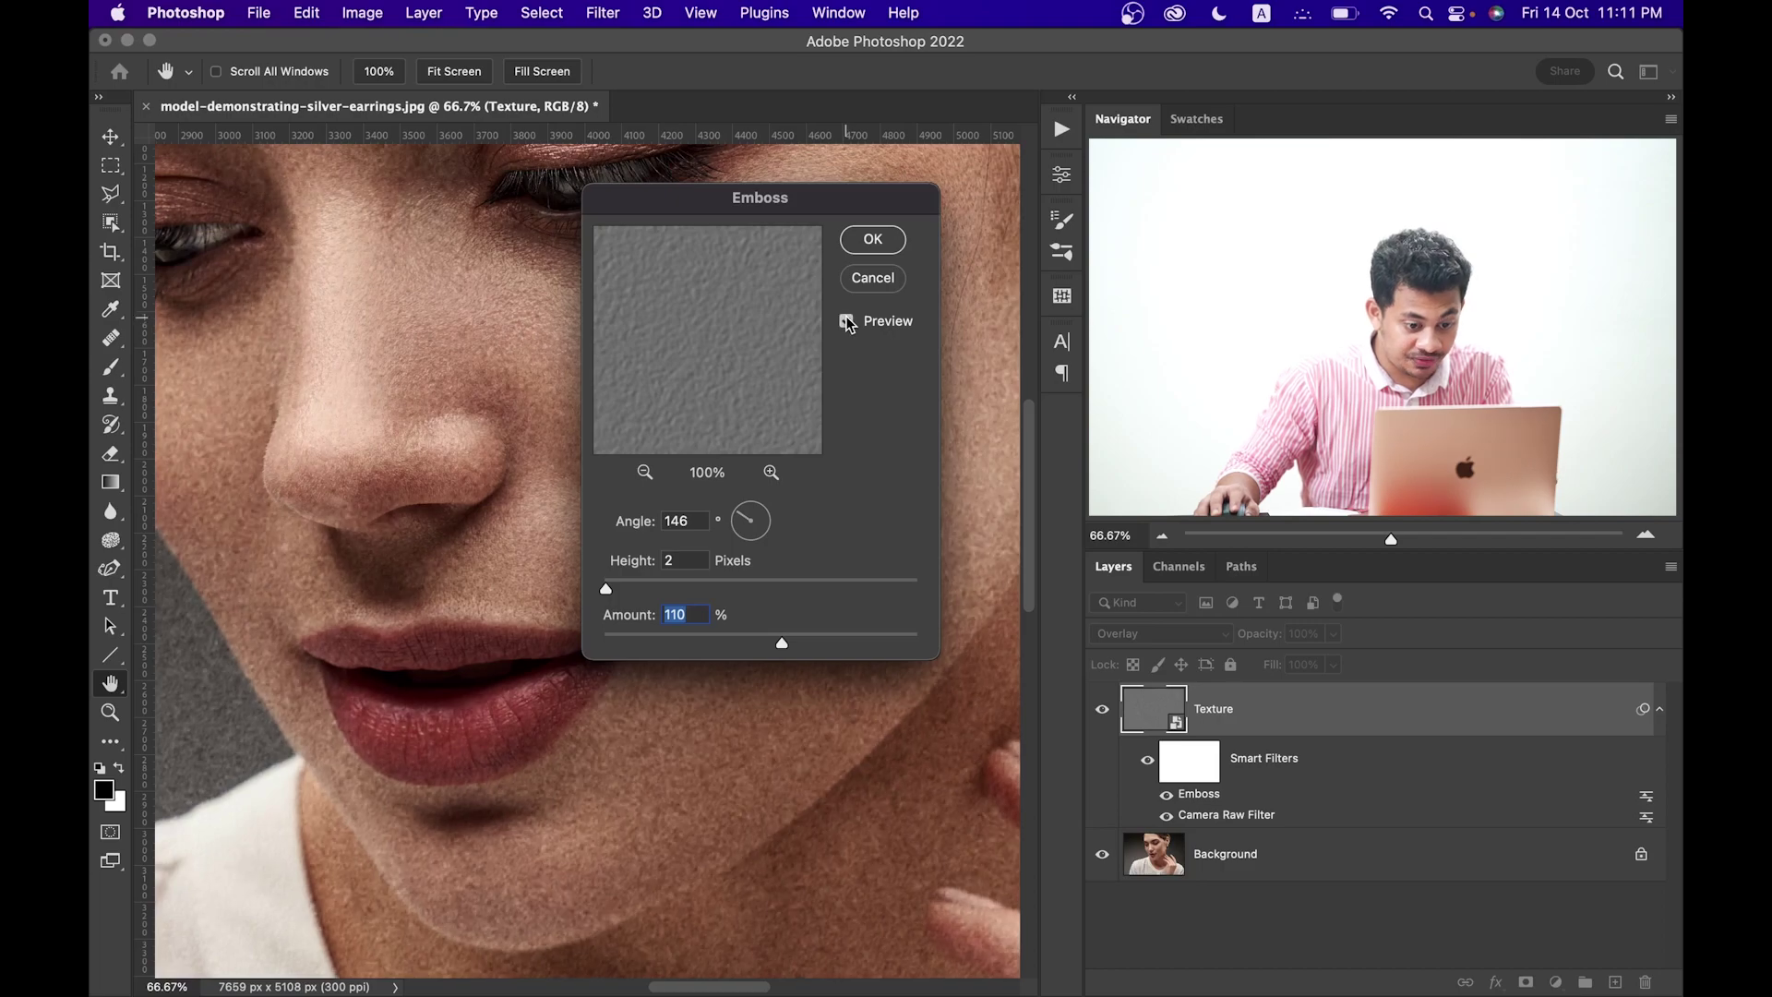
left_click(846, 322)
left_click_drag(778, 637, 821, 637)
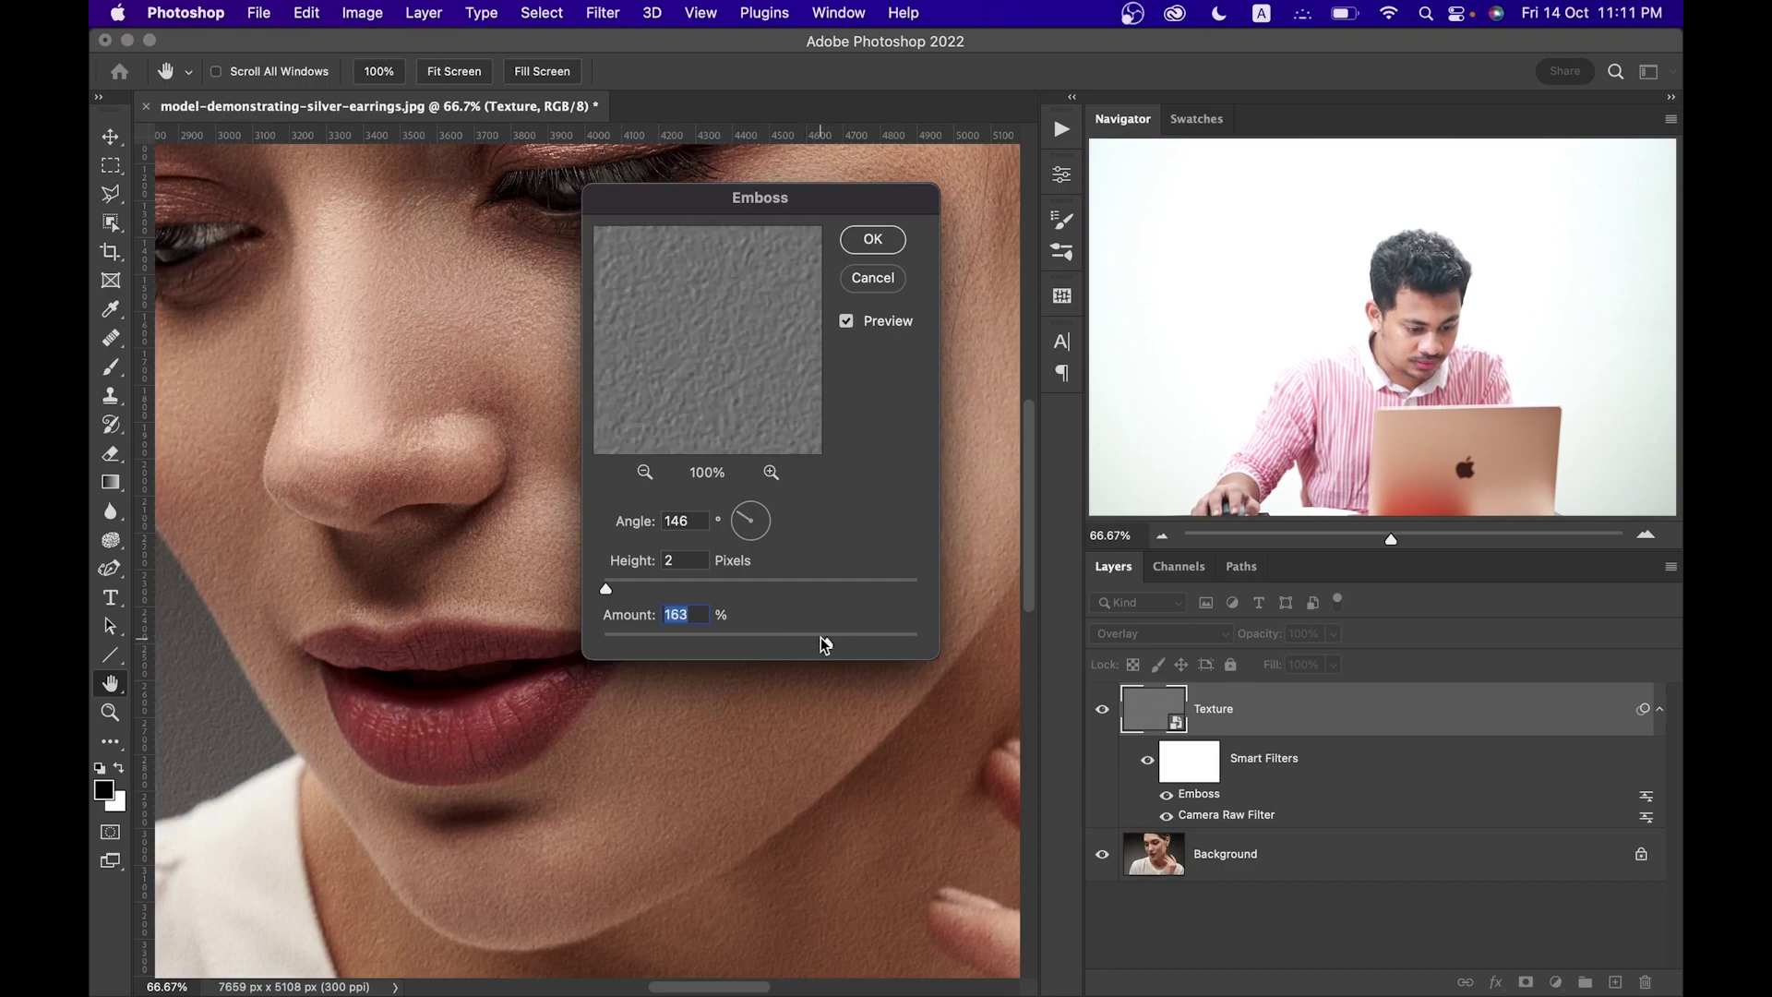
type("15")
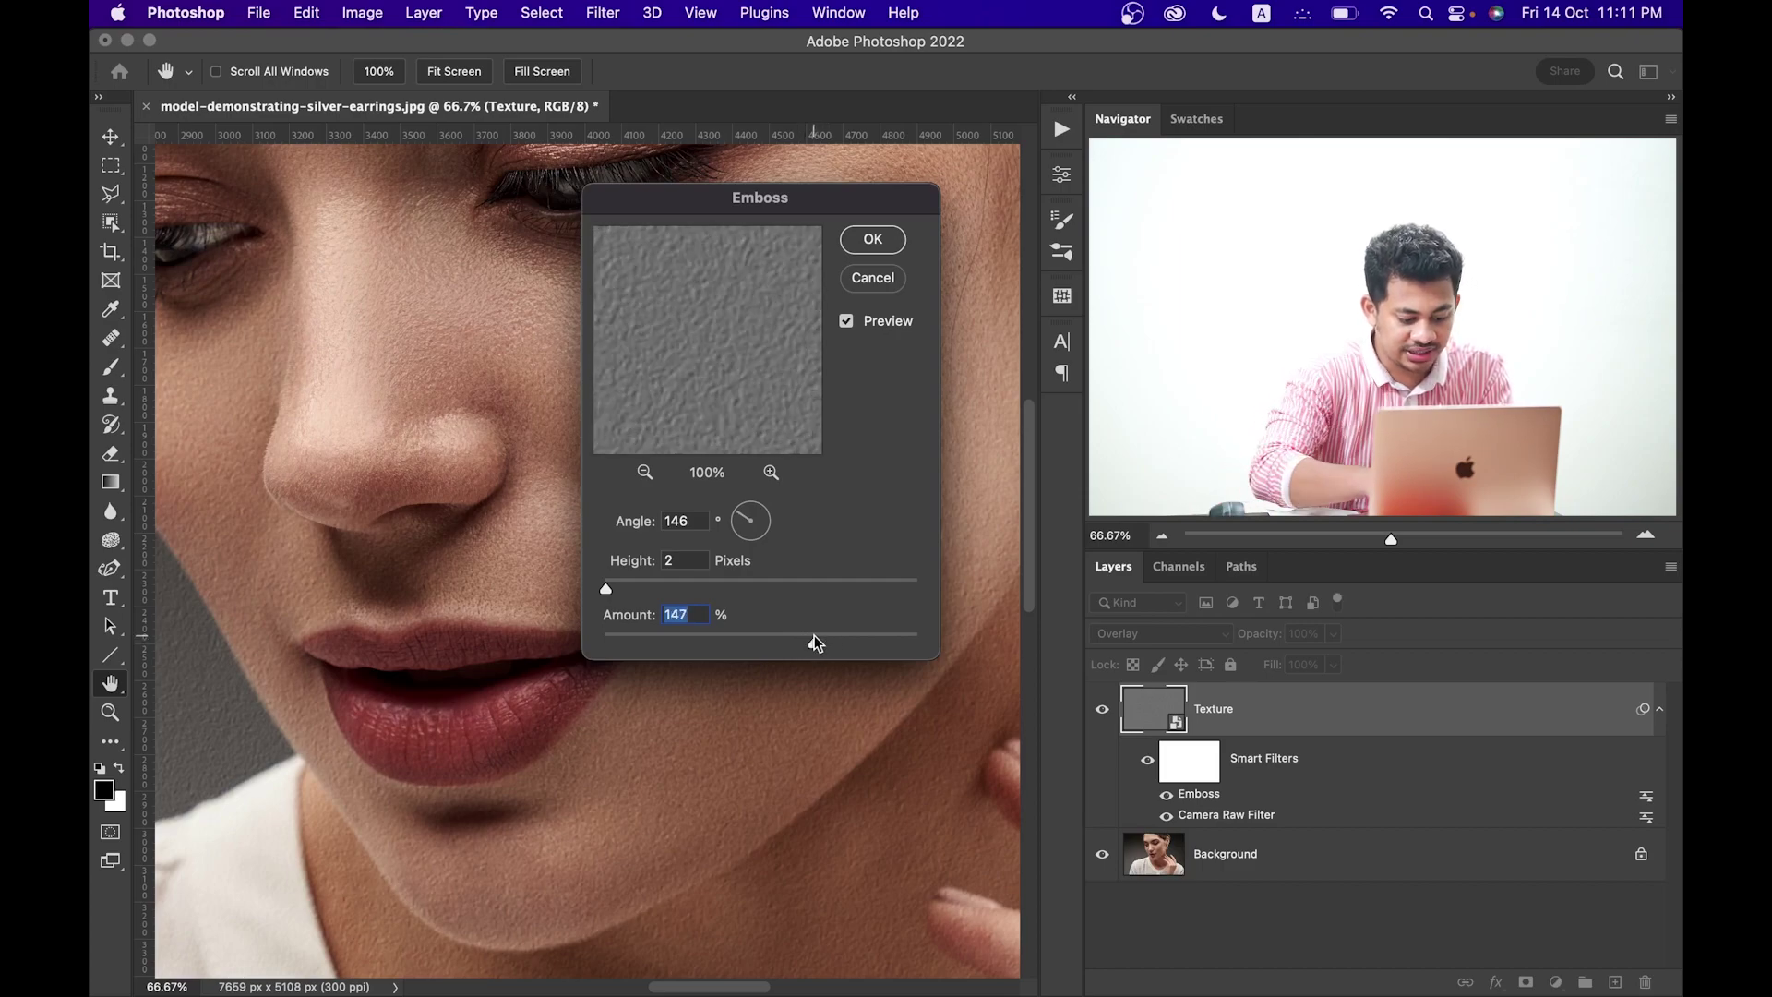
type("0")
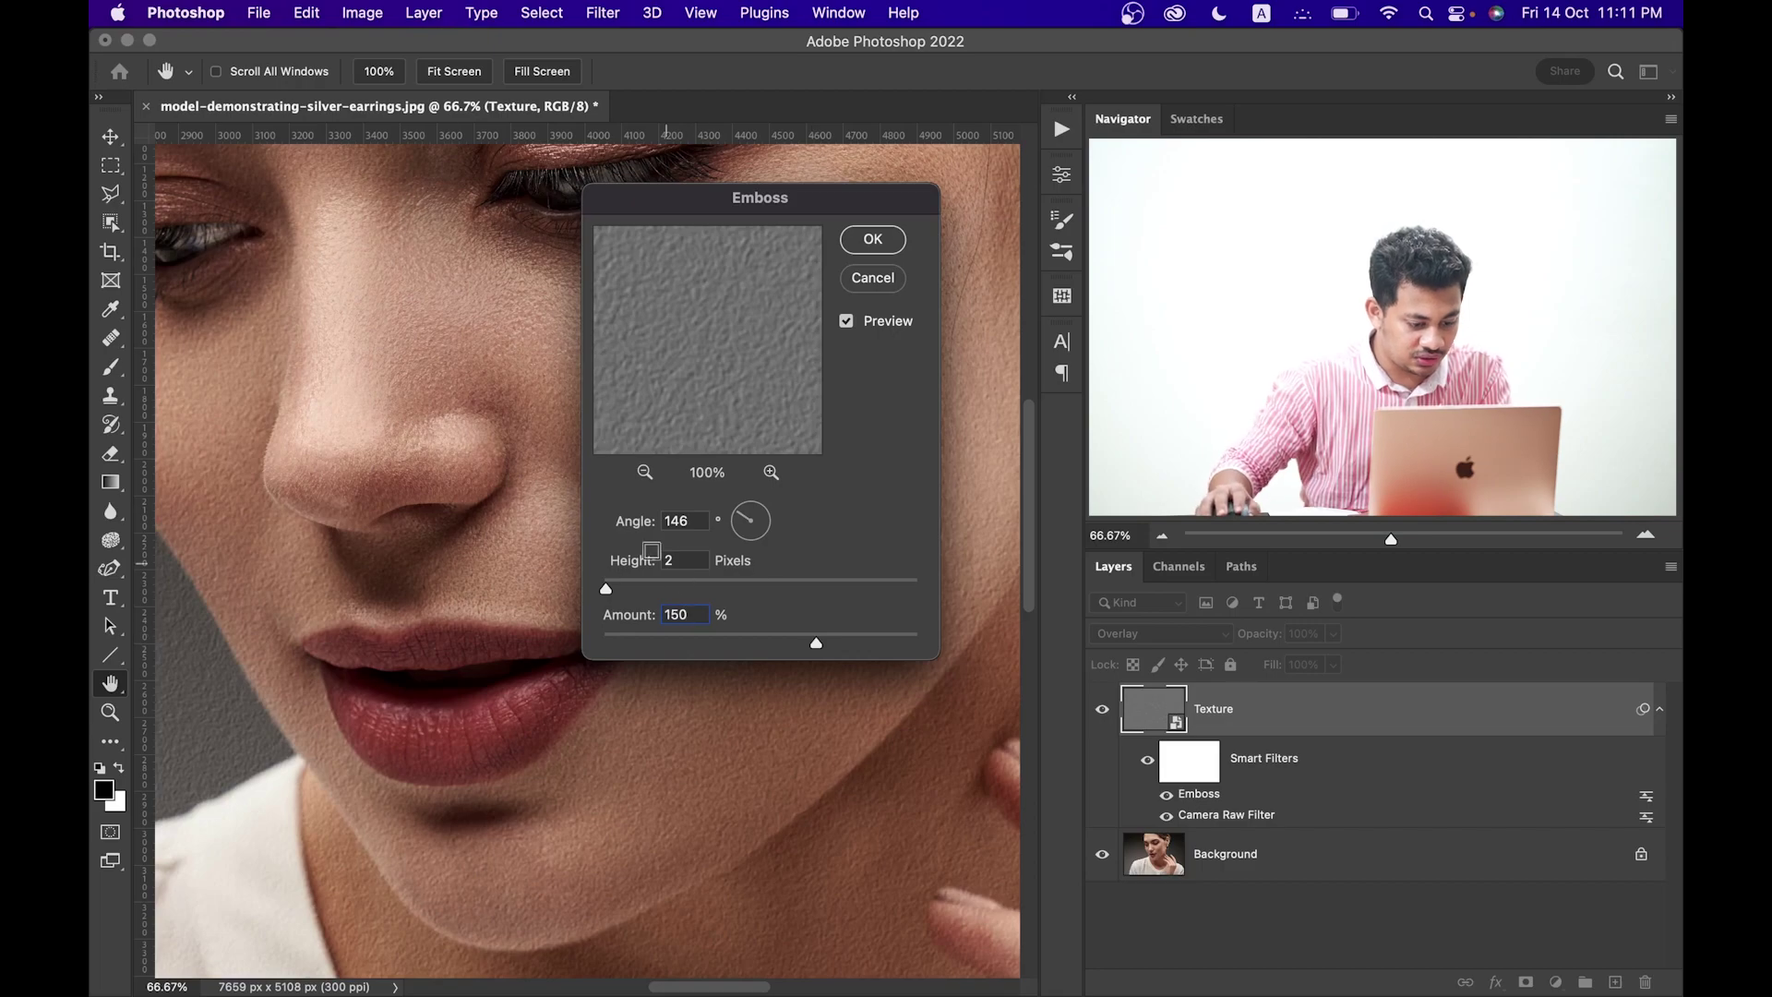
- Compare the Emboss effect on the cheek with the preview off and on, and apply the filter at 146°, 2 pixels height and 150% amount
left_click_drag(709, 198, 761, 132)
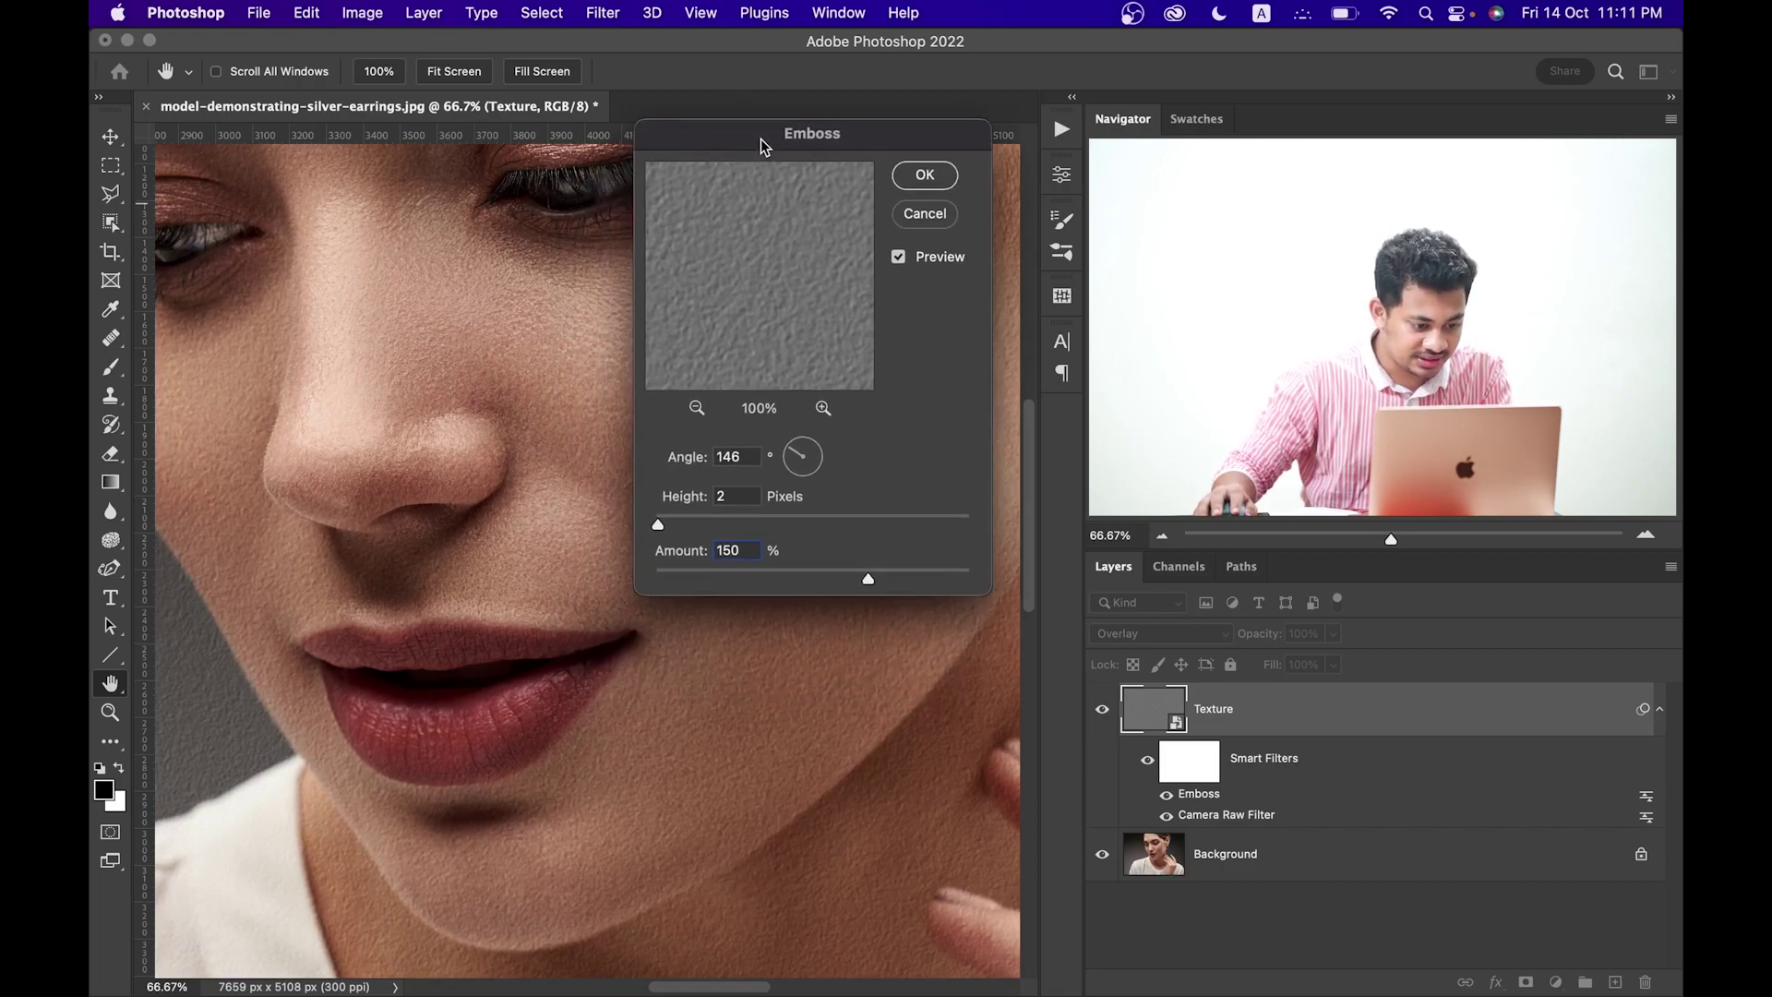
left_click_drag(552, 426, 215, 485)
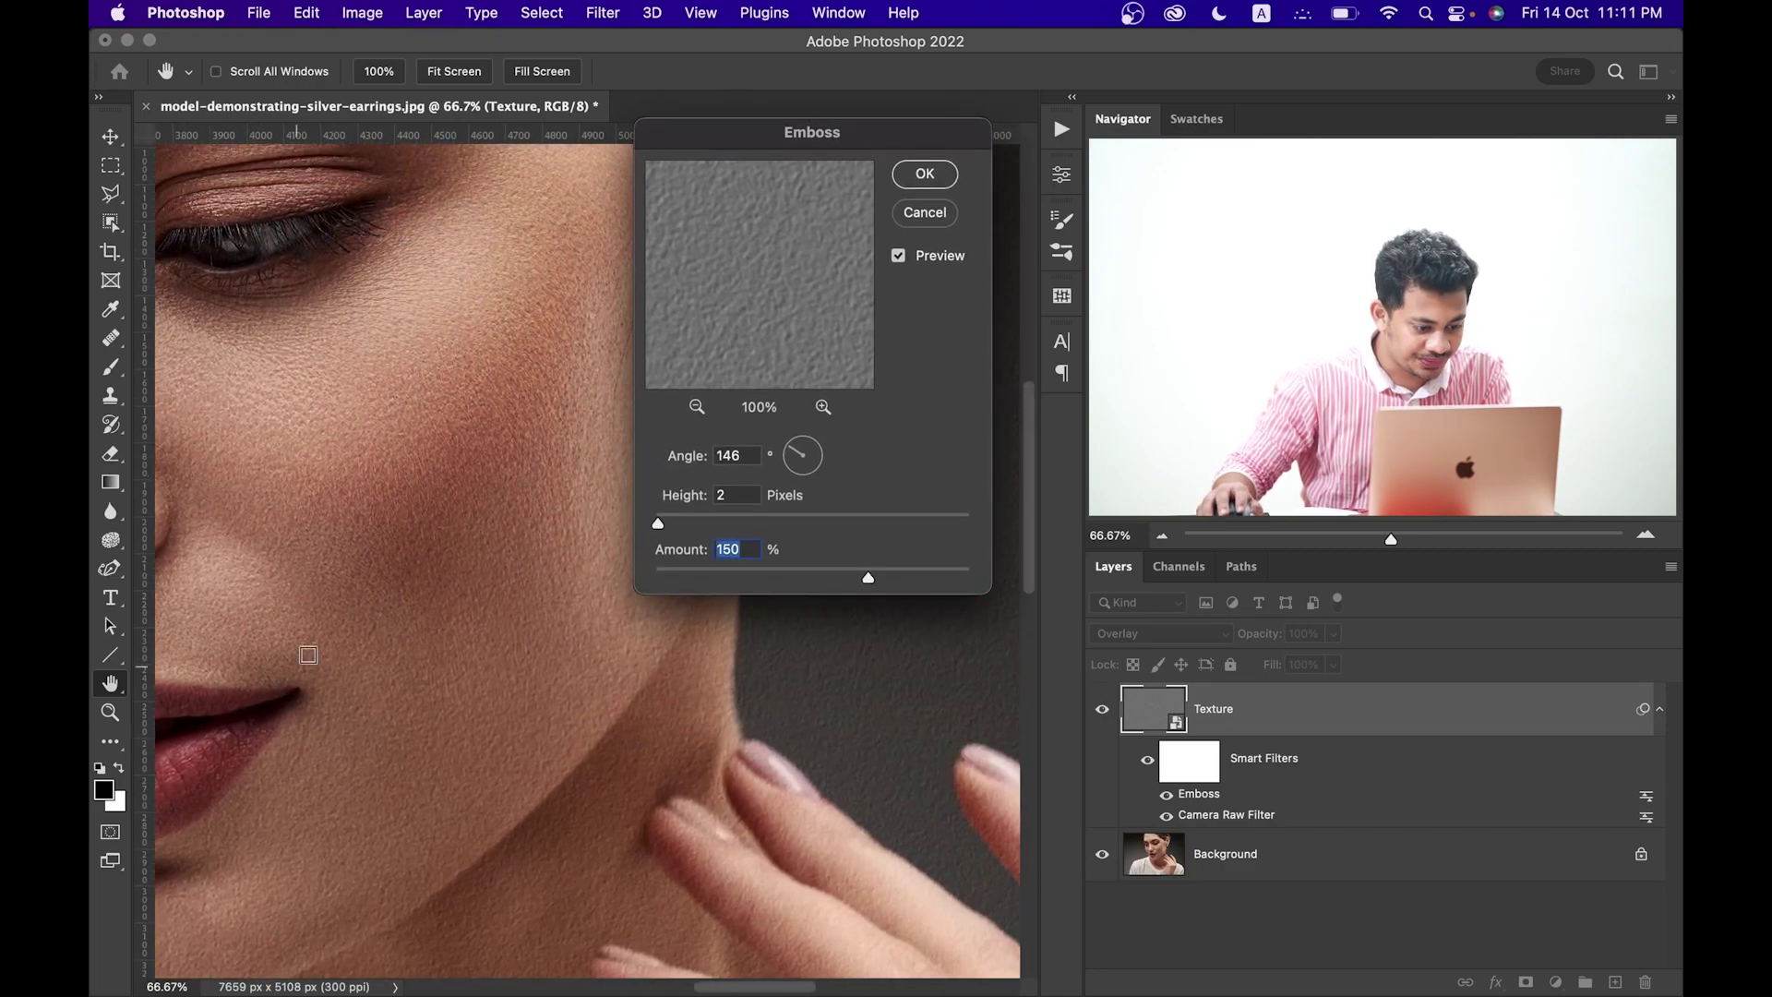
left_click(900, 258)
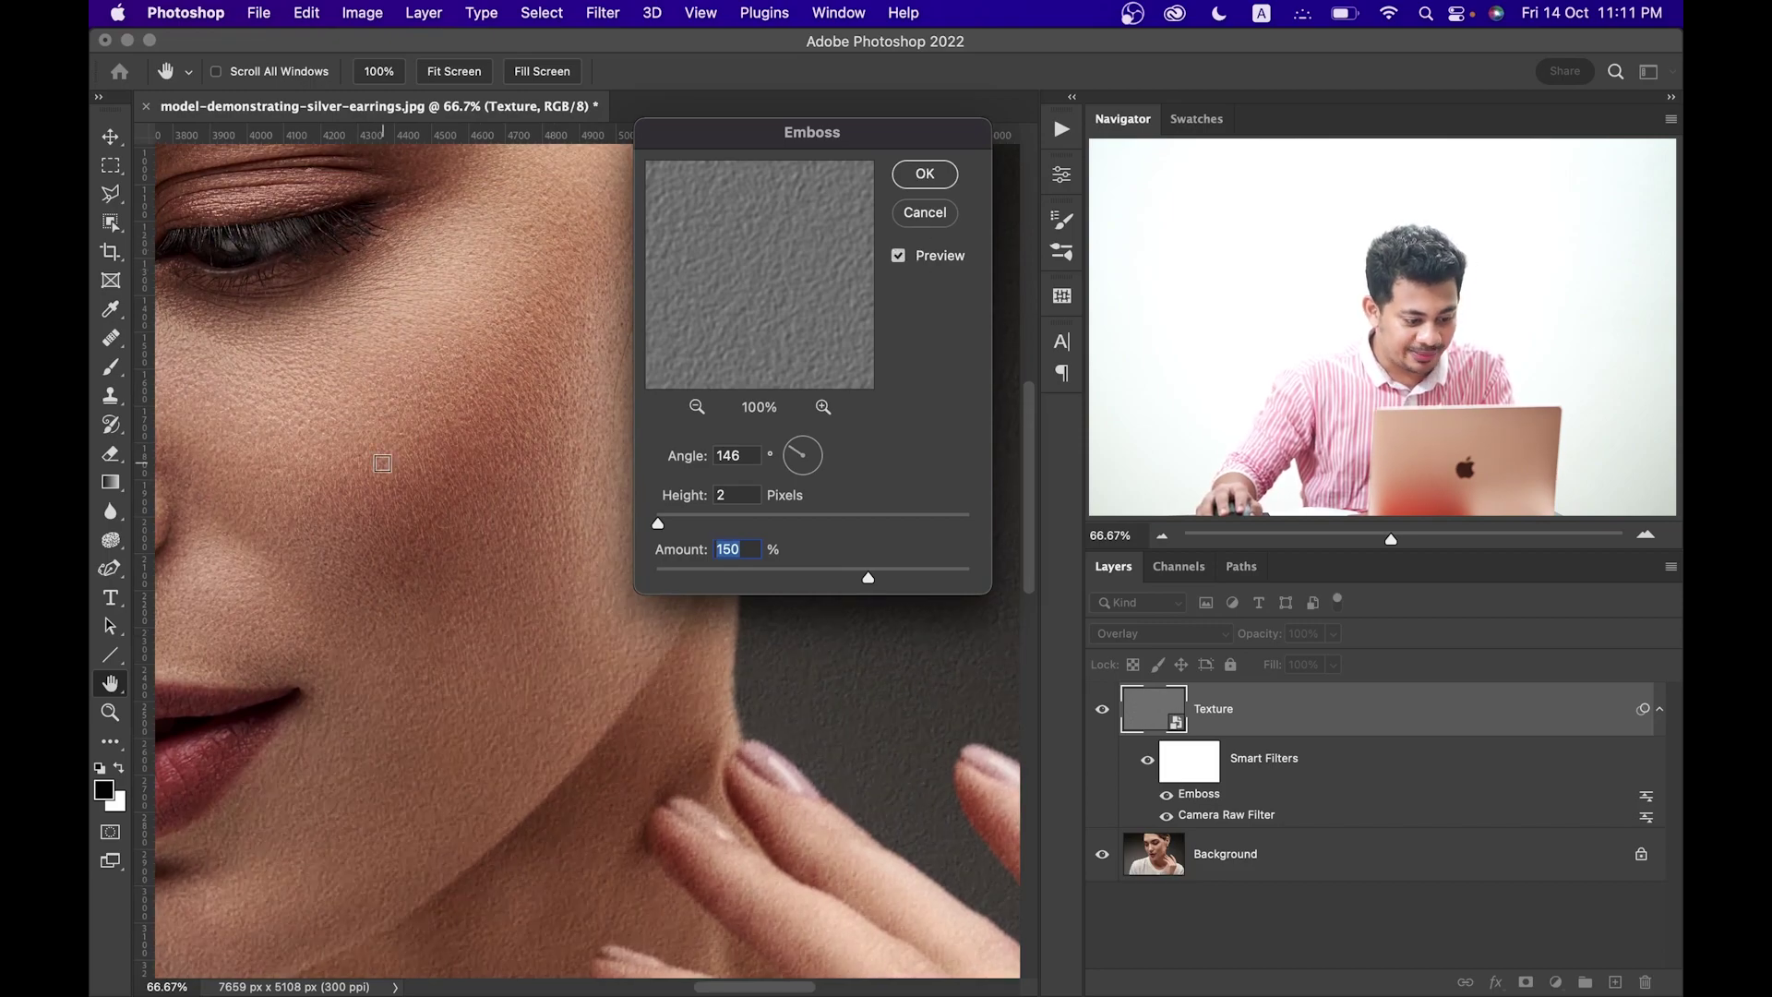
left_click(924, 175)
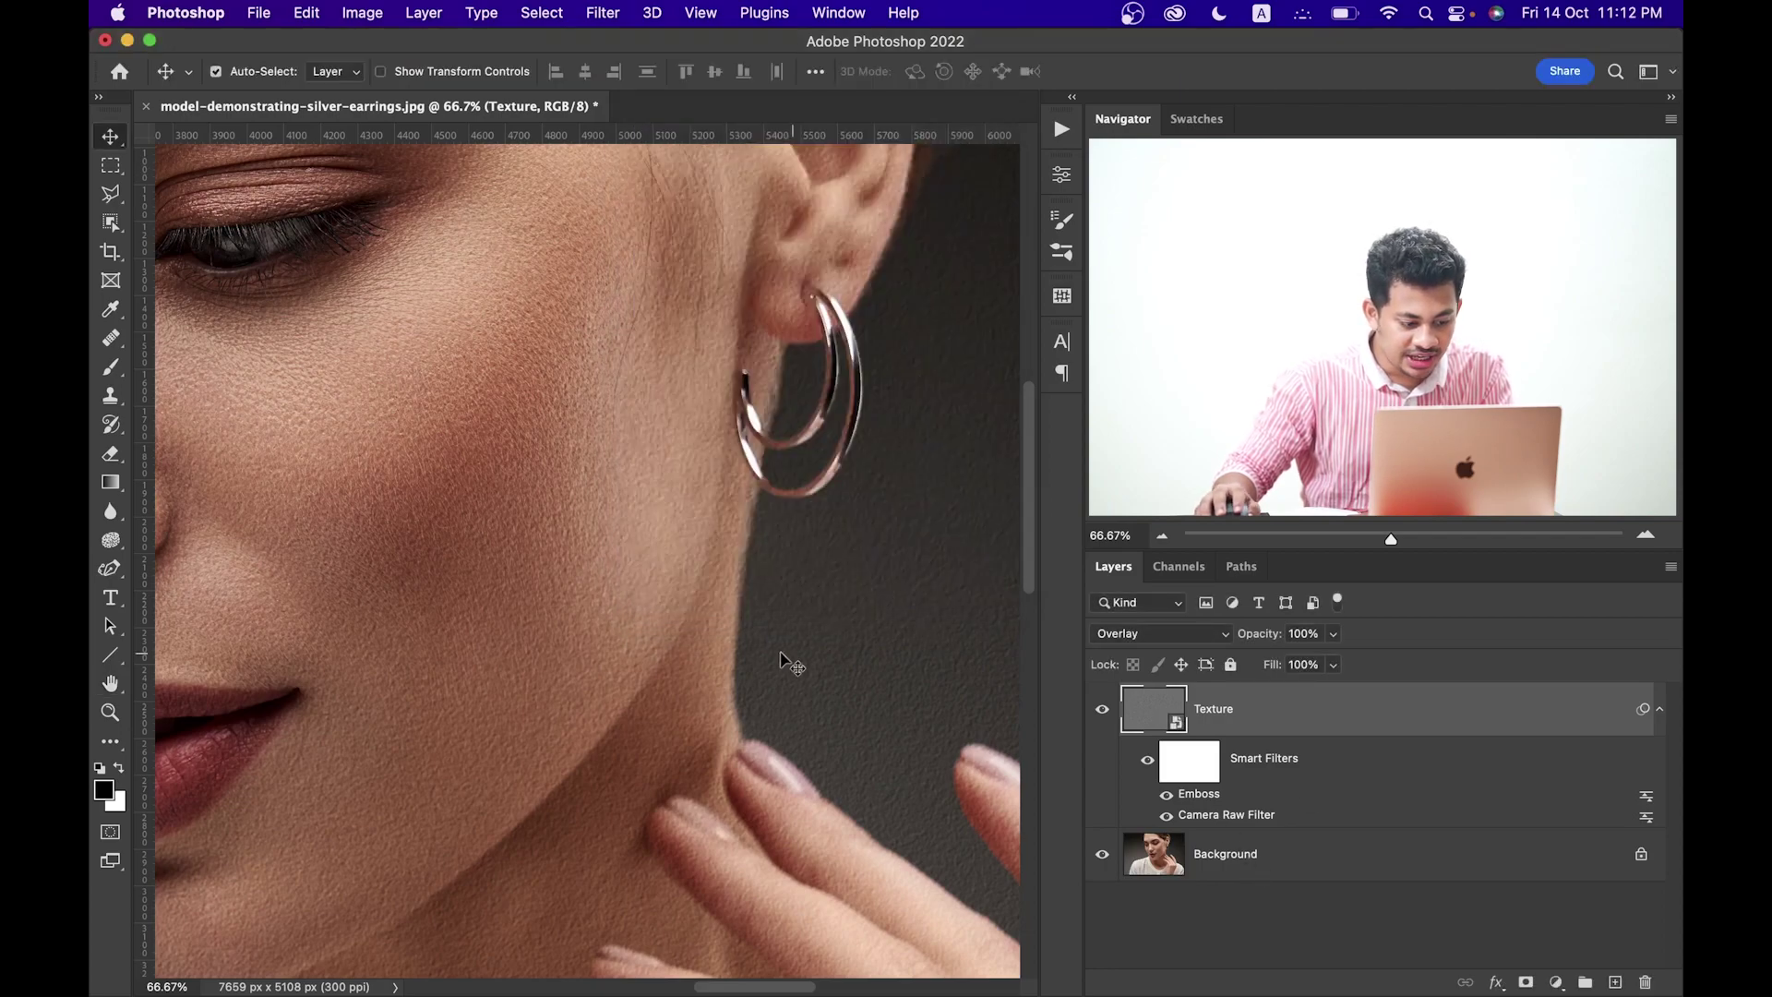
- Apply a Gaussian Blur with a 1.0 pixel radius to the Texture layer as a smart filter
left_click_drag(616, 511, 651, 501)
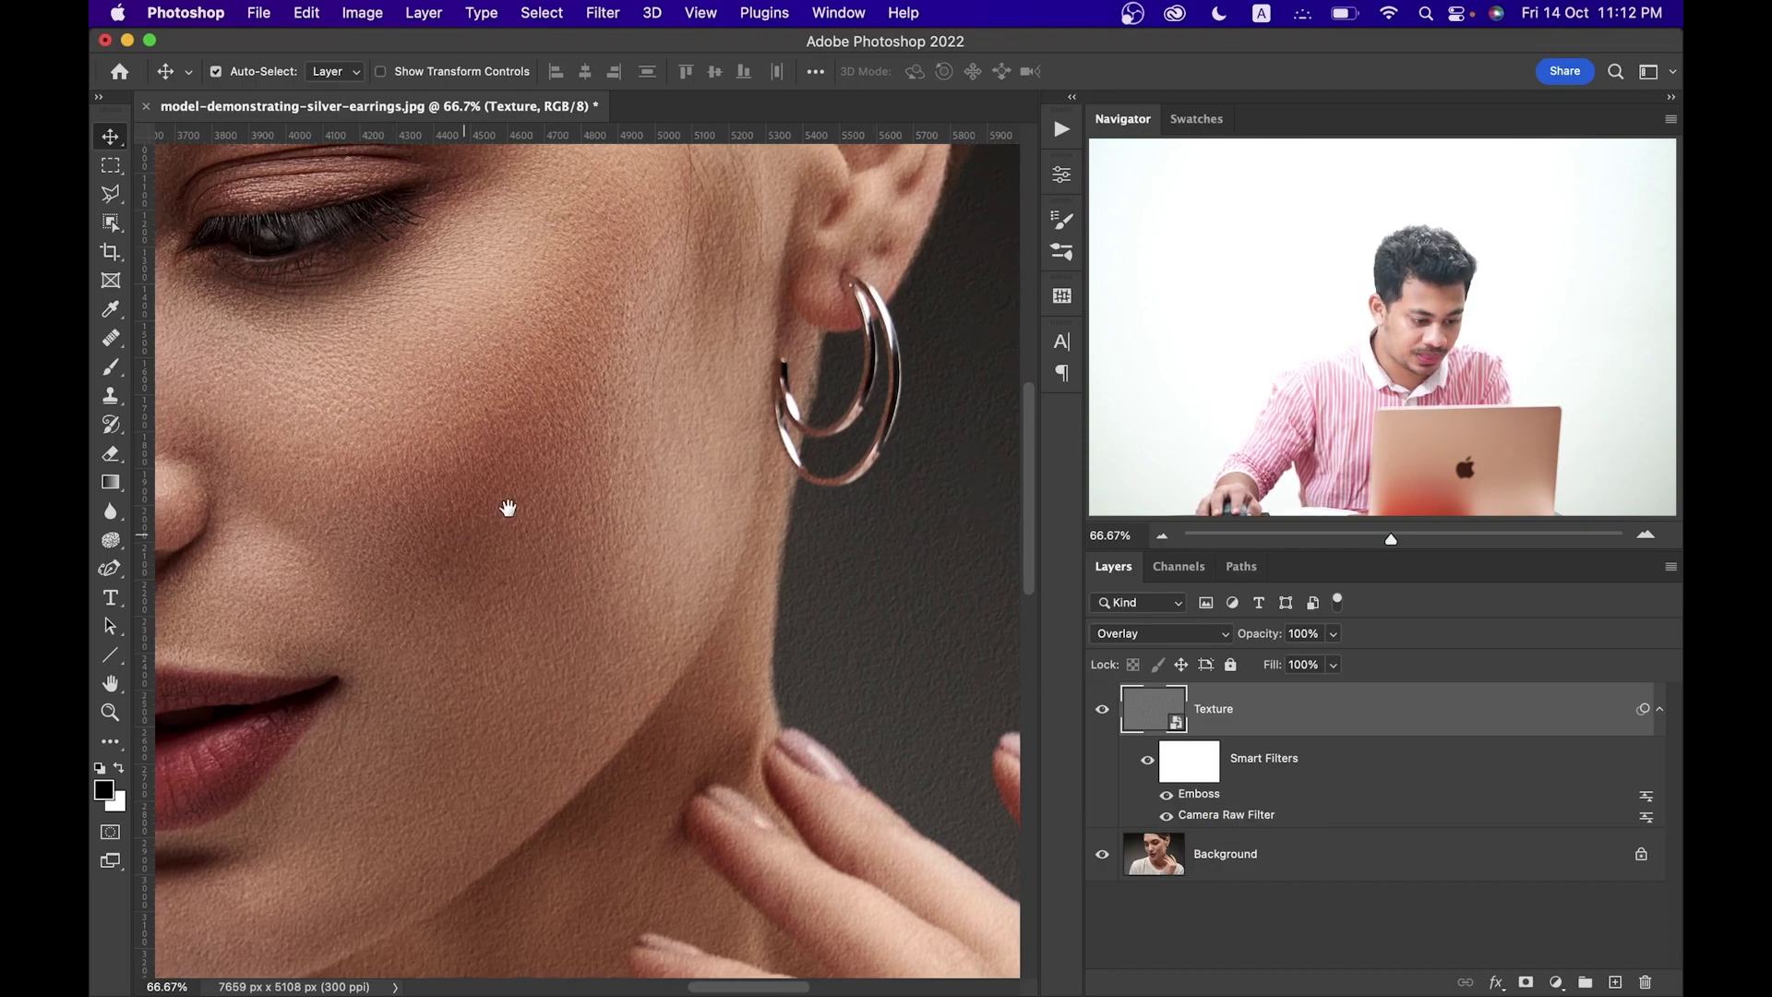
left_click_drag(507, 507, 584, 400)
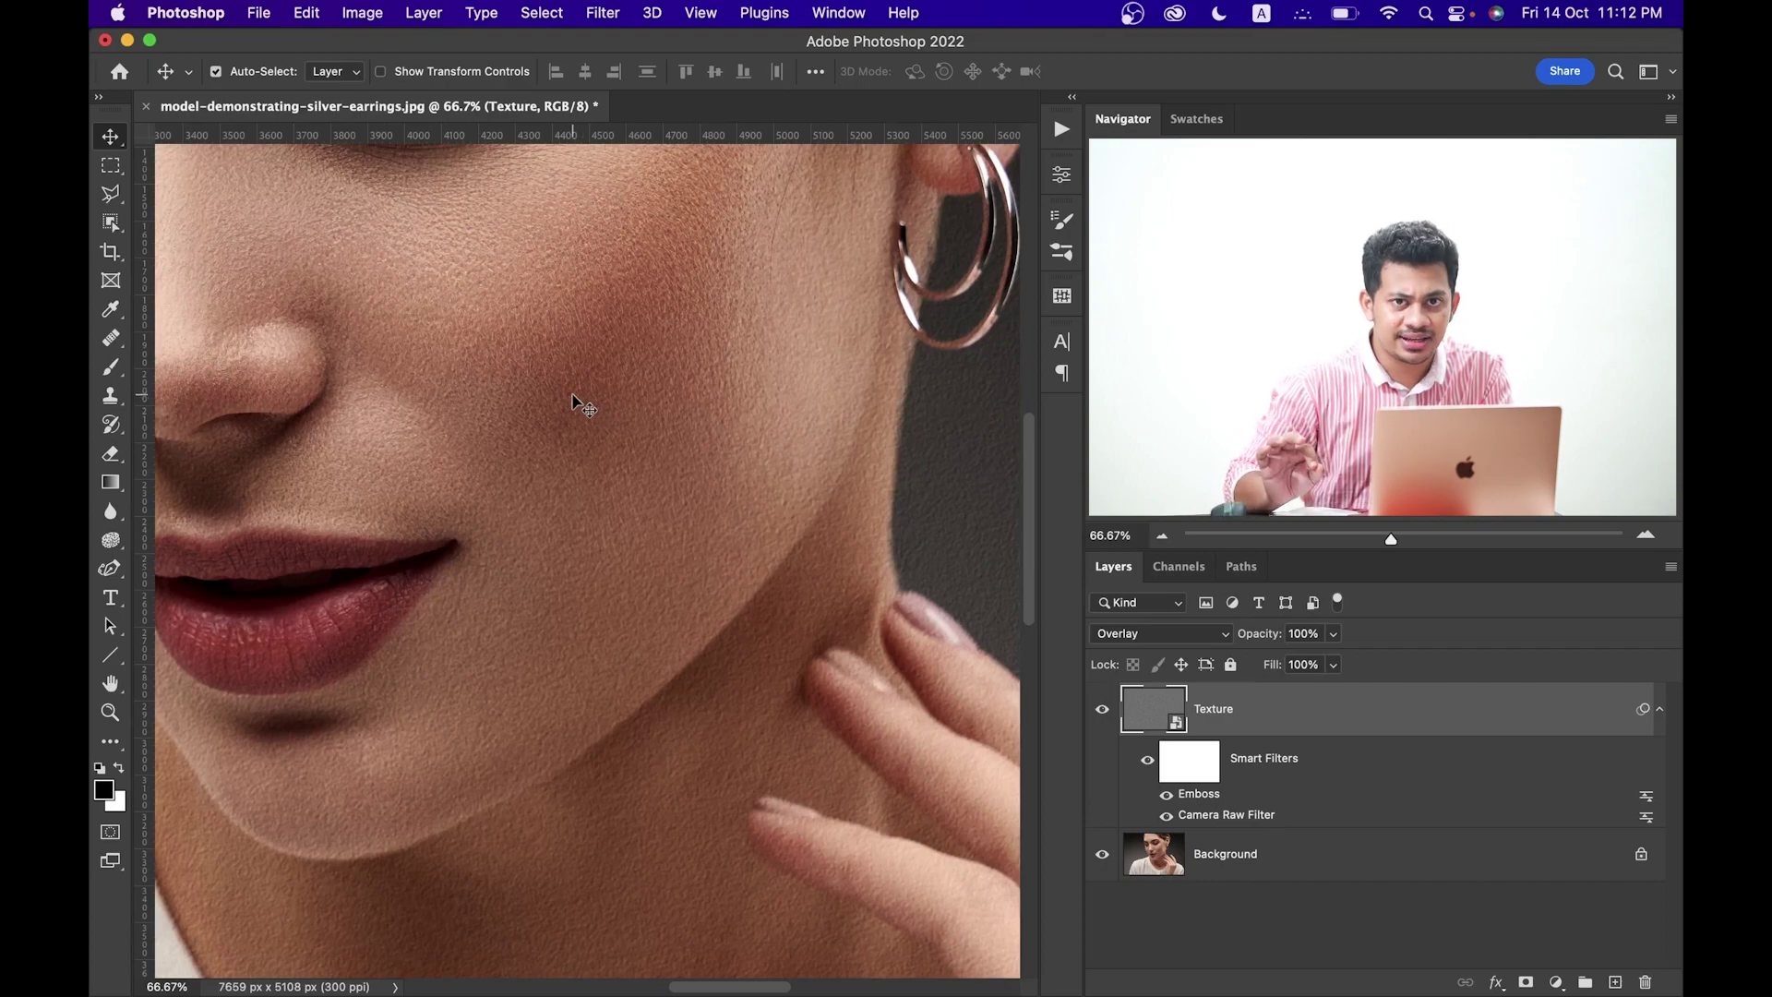
left_click(601, 14)
mouse_move(700, 296)
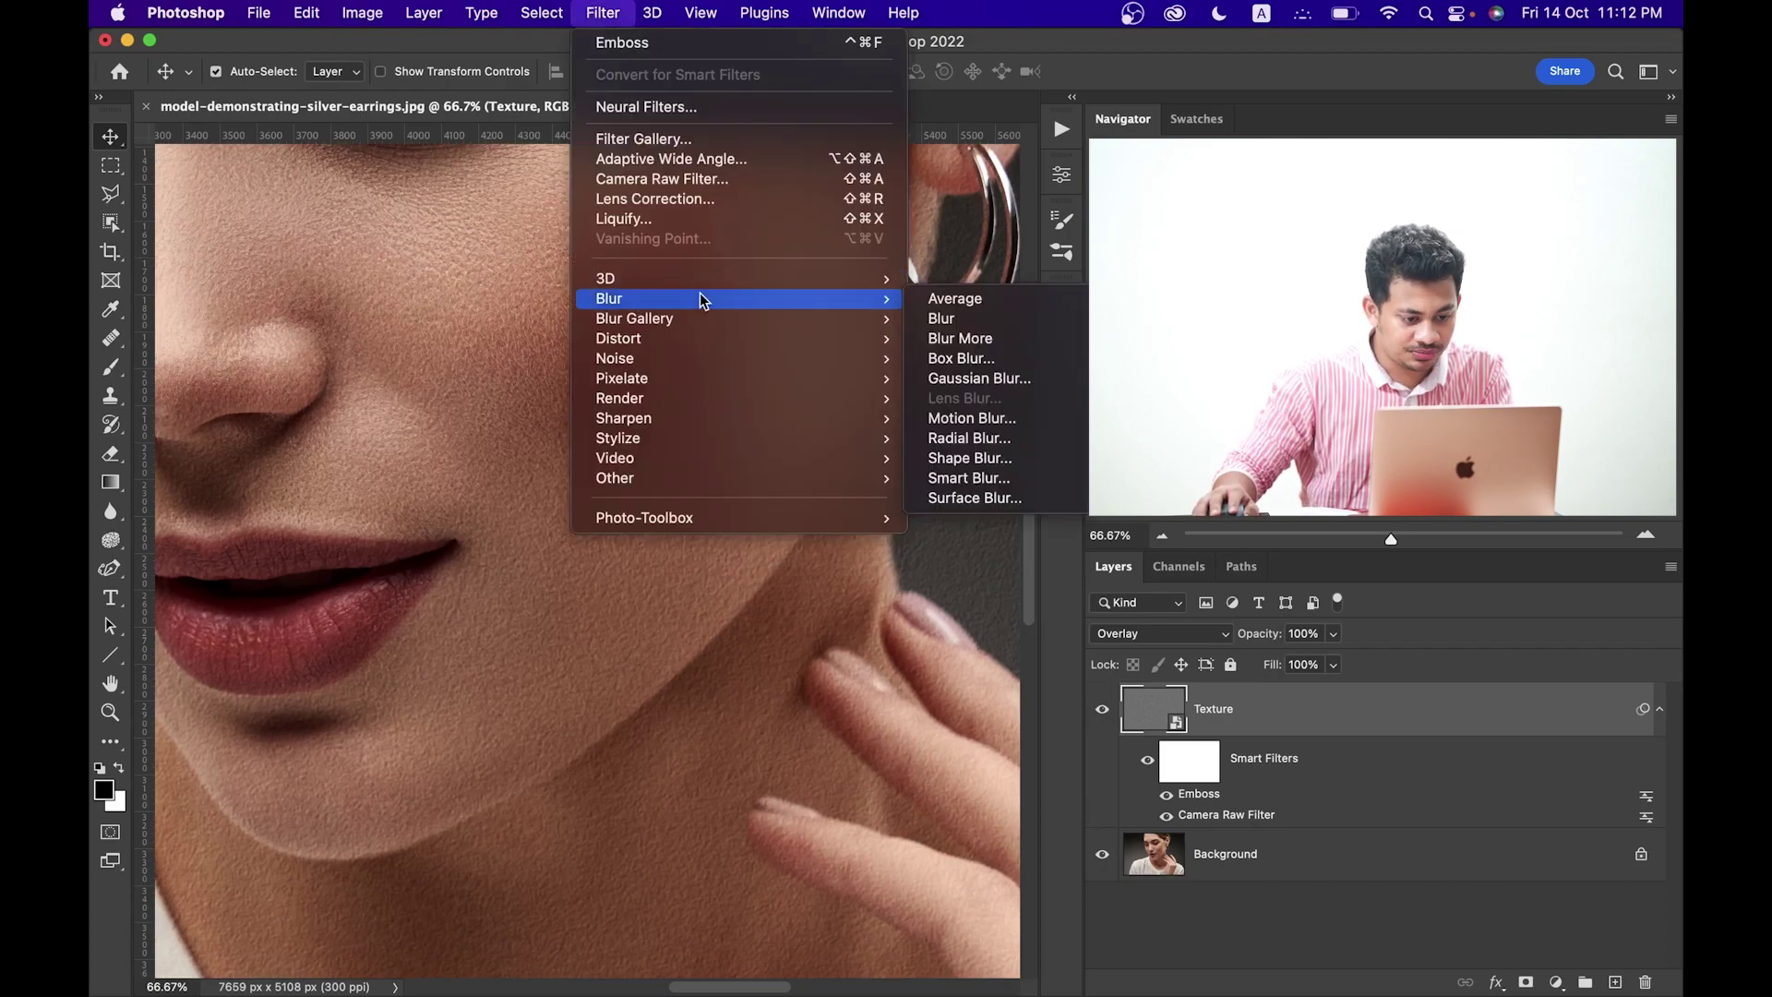
left_click(950, 375)
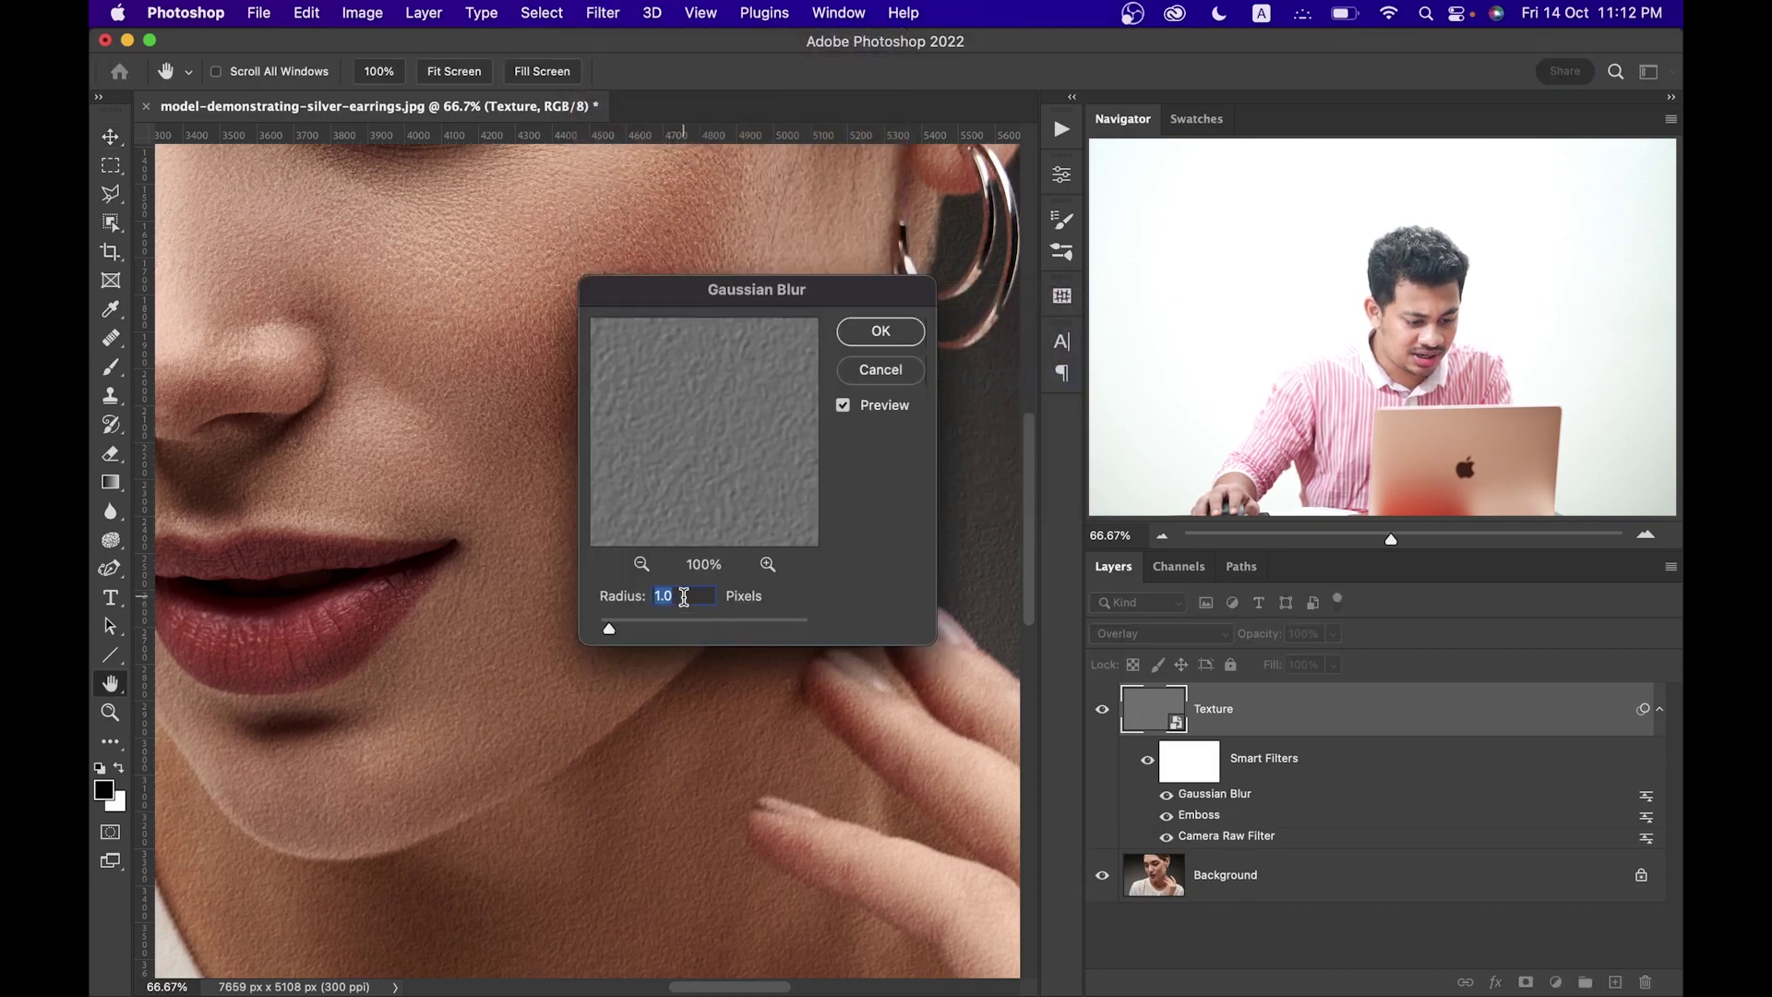
left_click(883, 336)
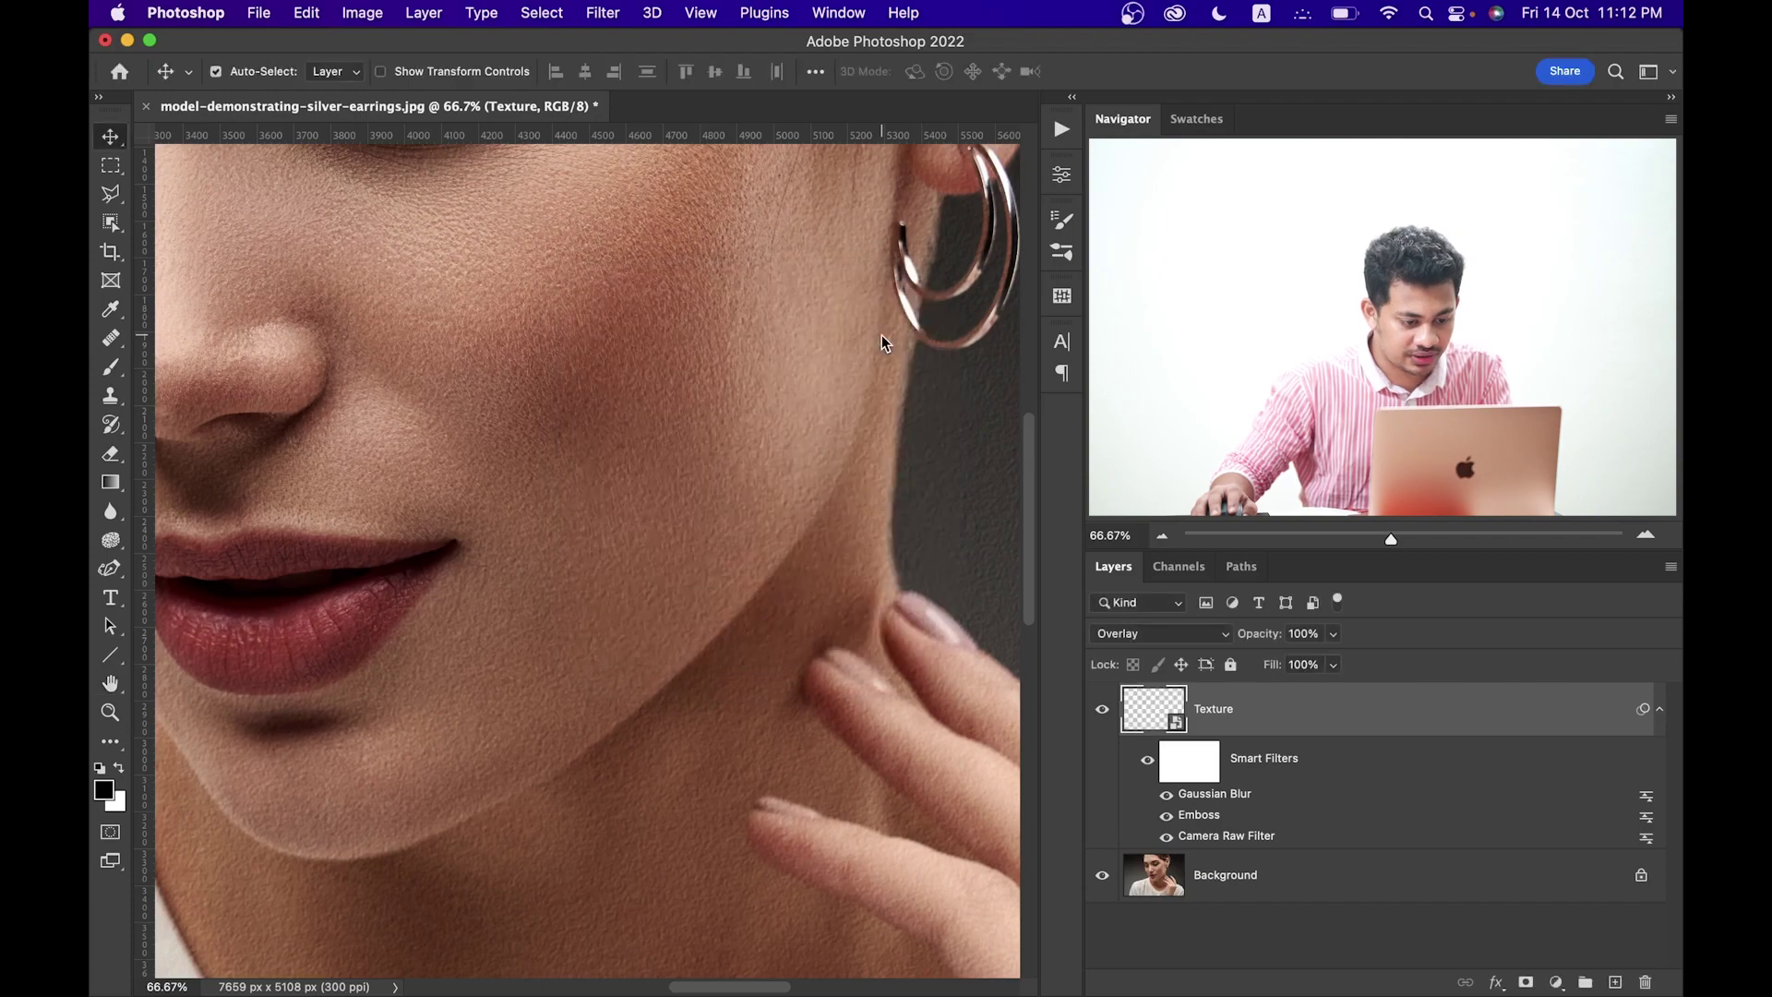
- Examine the softened texture on the model's cheek, nose and mouth, both up close and across the whole face
key("super+0")
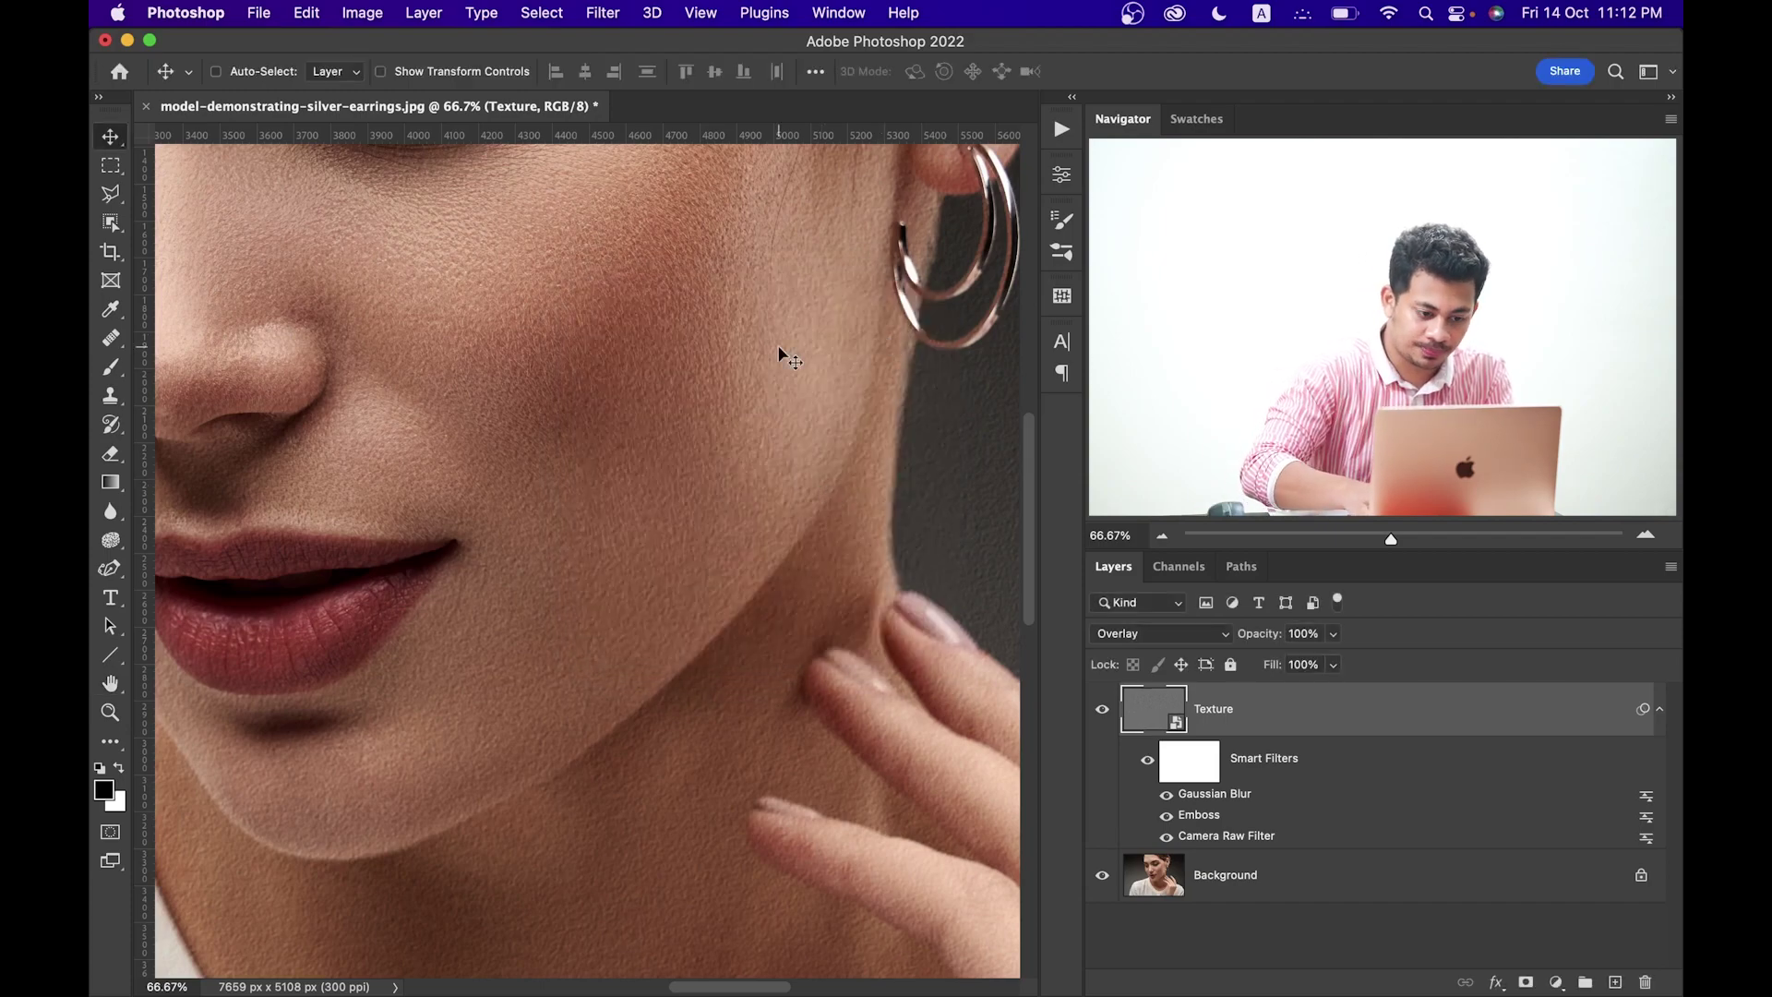
key("super+plus")
key("super+plus")
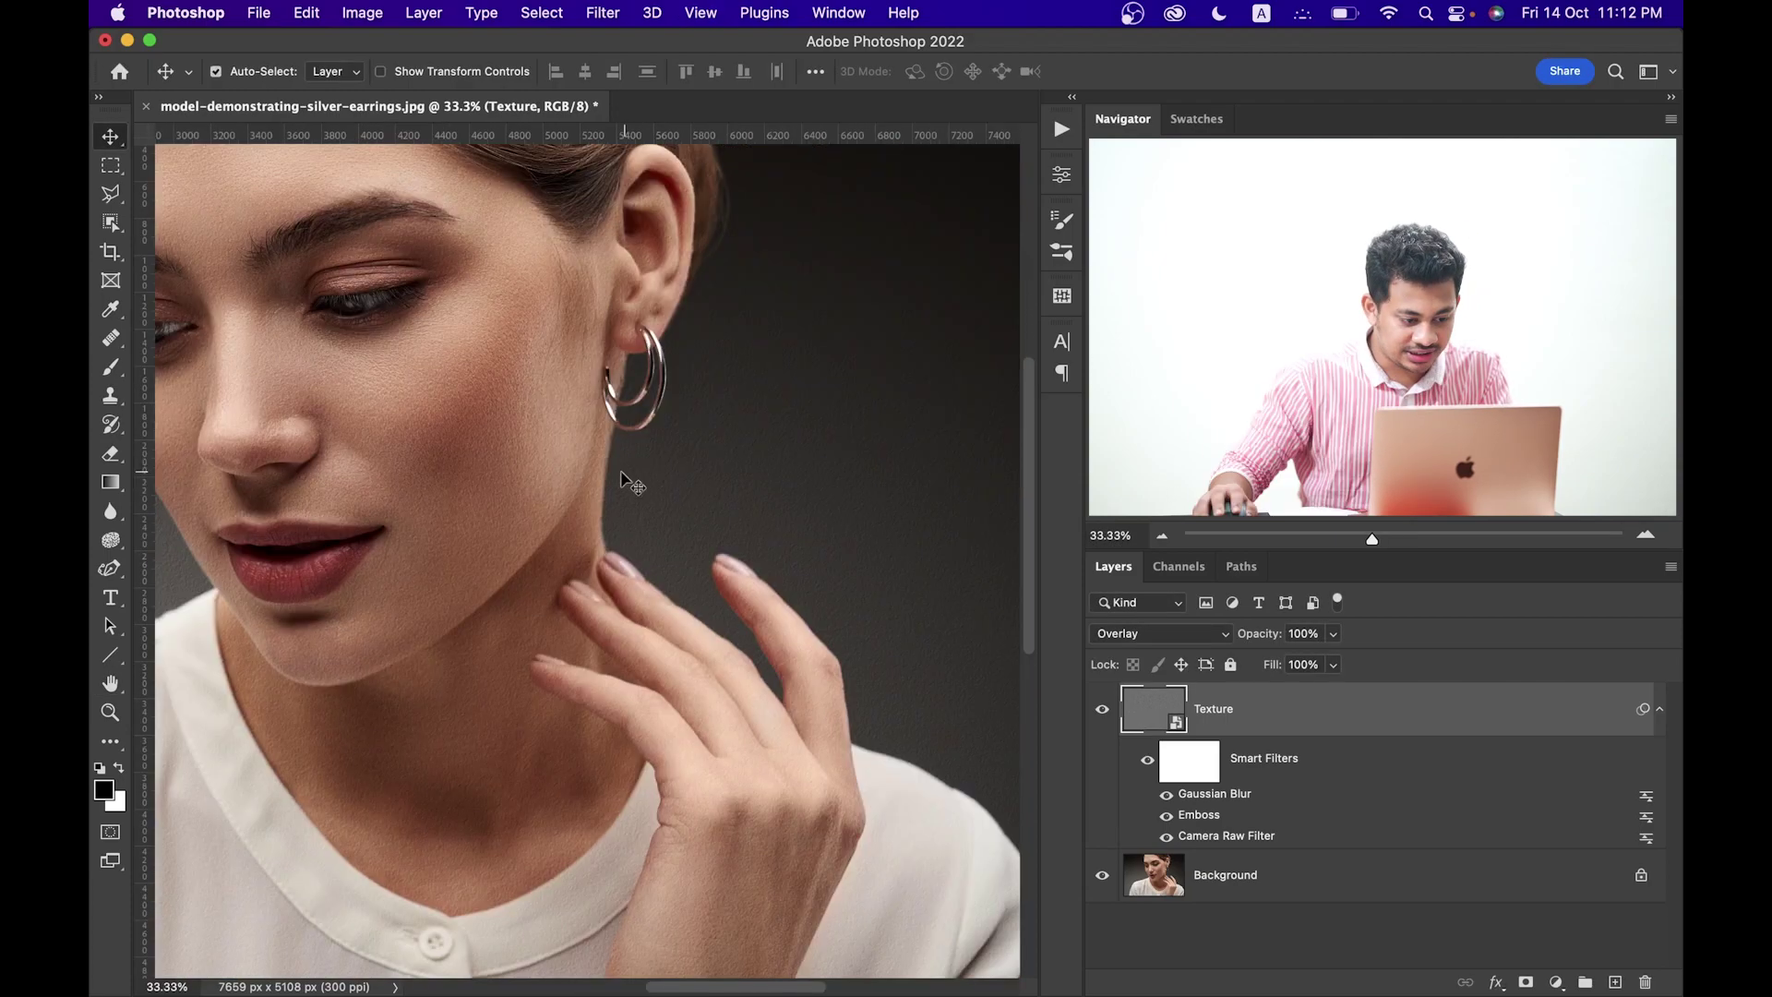
left_click_drag(607, 475, 732, 474)
left_click_drag(565, 424, 740, 459)
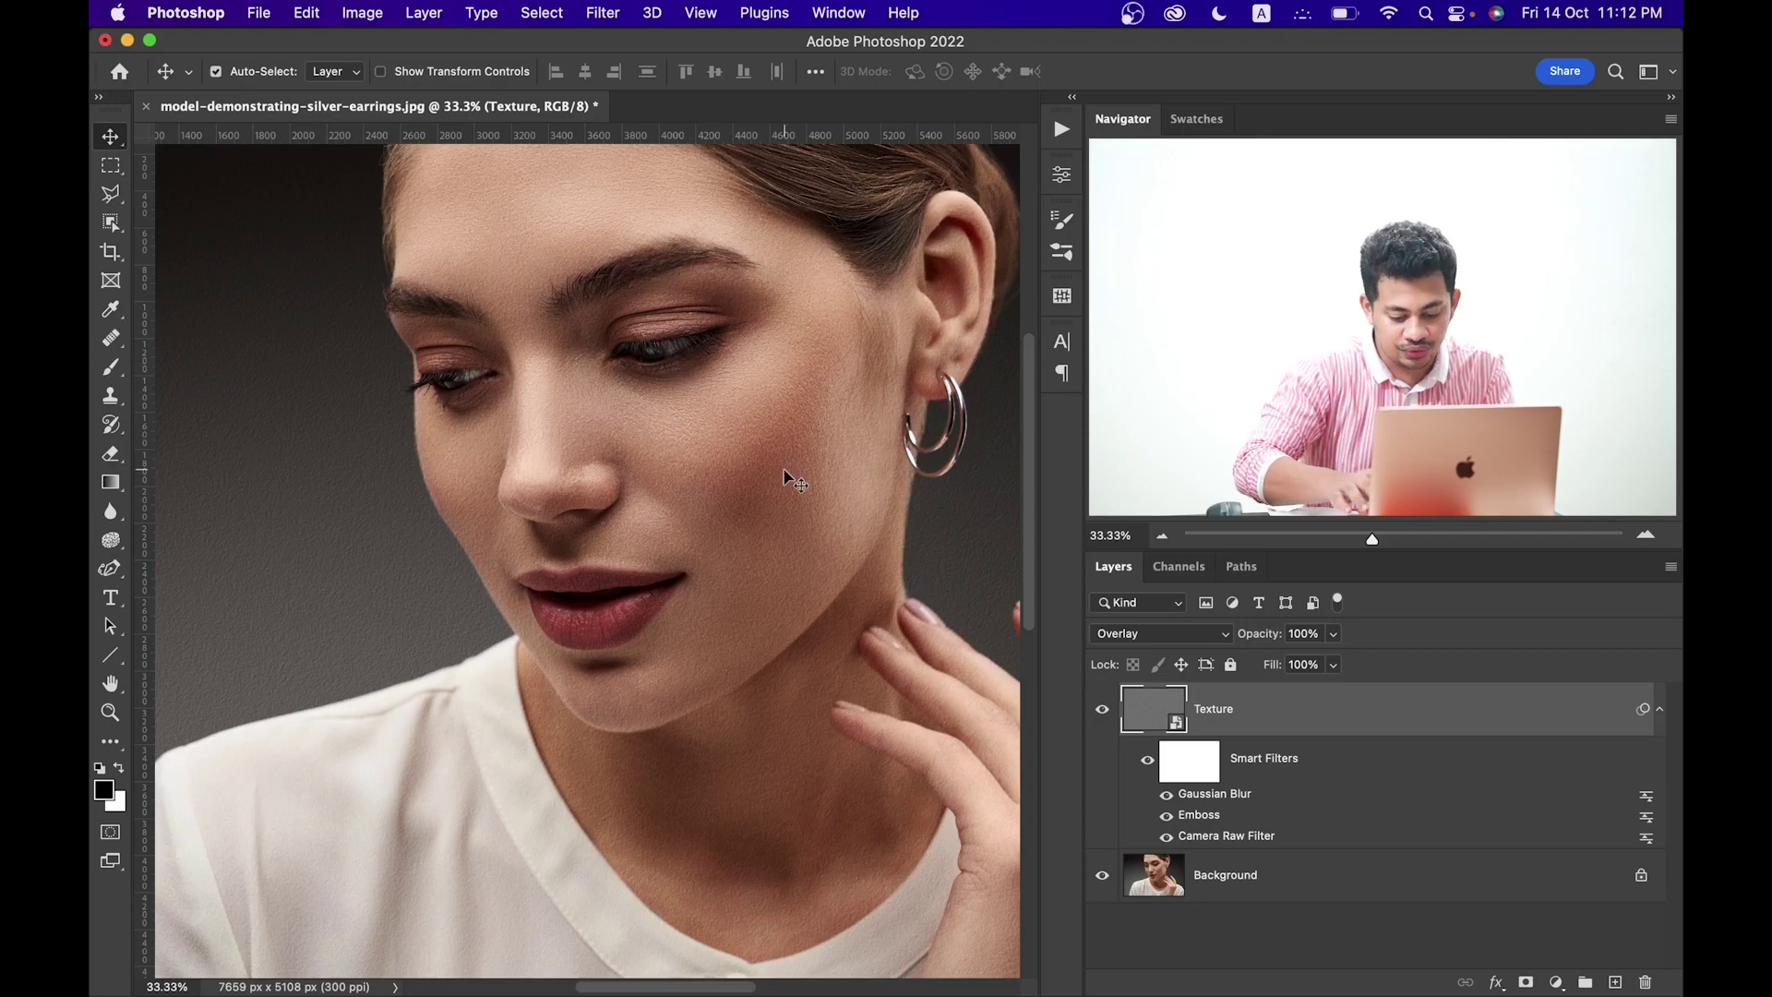
key("super+plus")
key("super+plus")
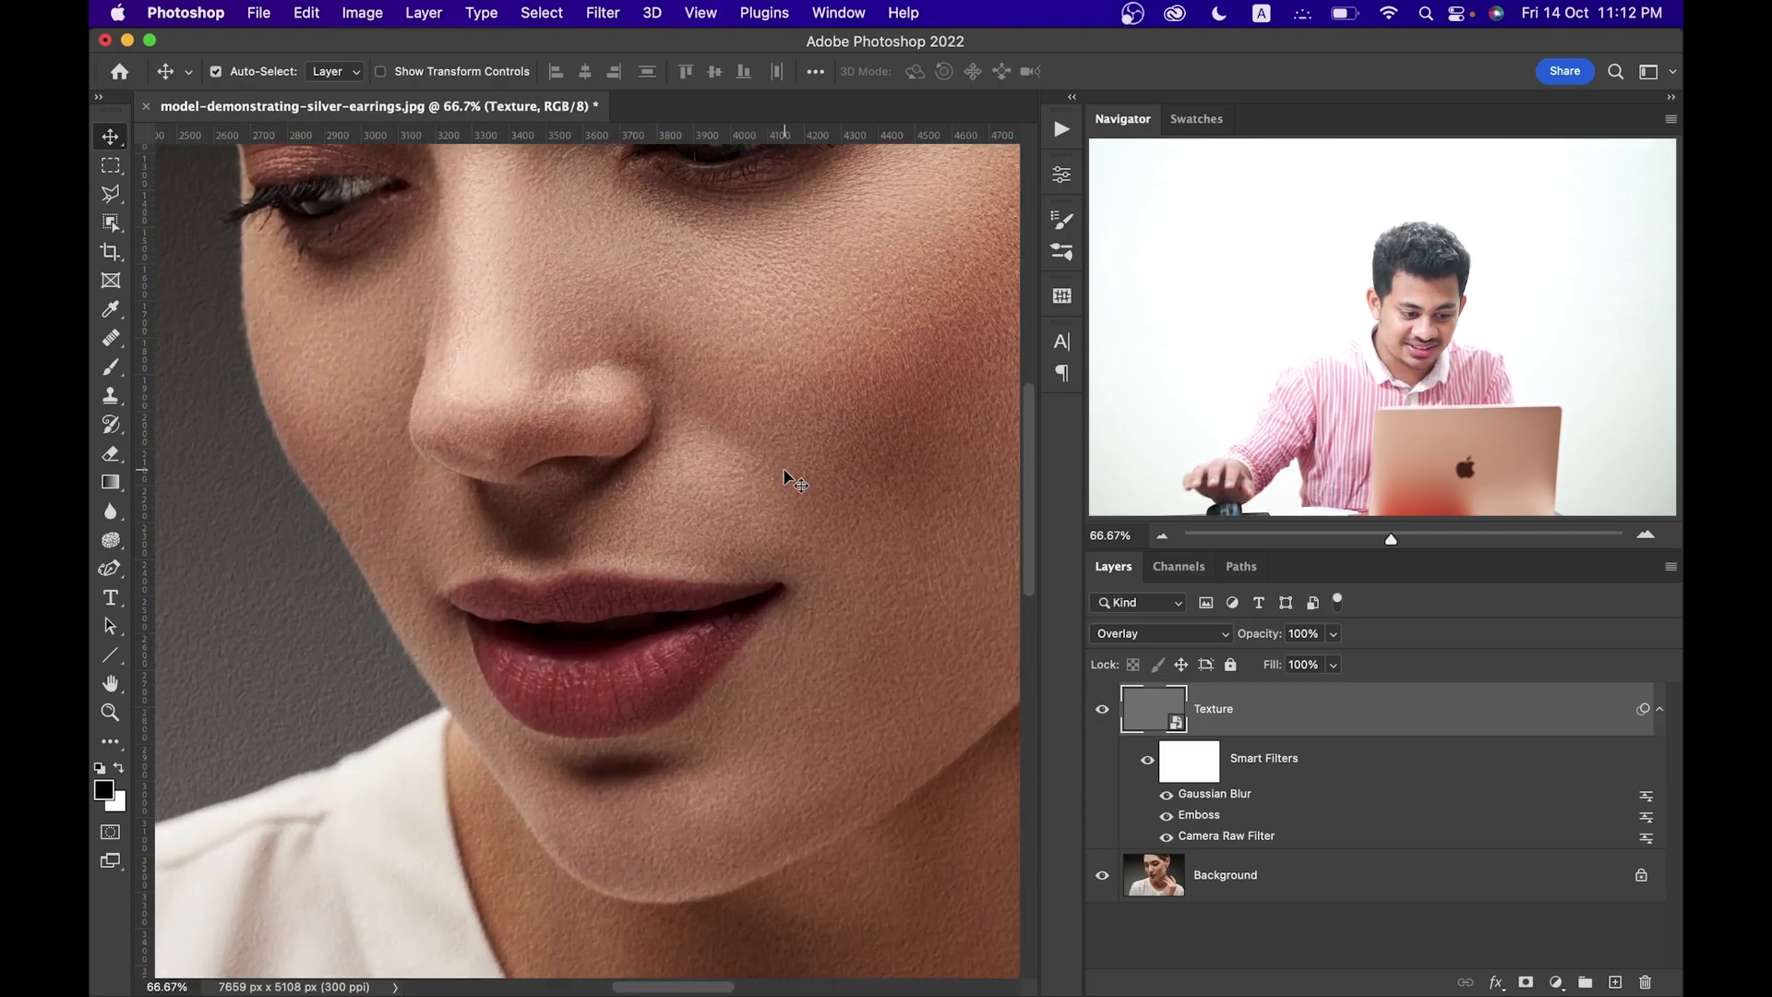
mouse_move(739, 459)
left_mouse_down()
mouse_move(556, 541)
mouse_move(507, 482)
mouse_move(538, 518)
left_mouse_up()
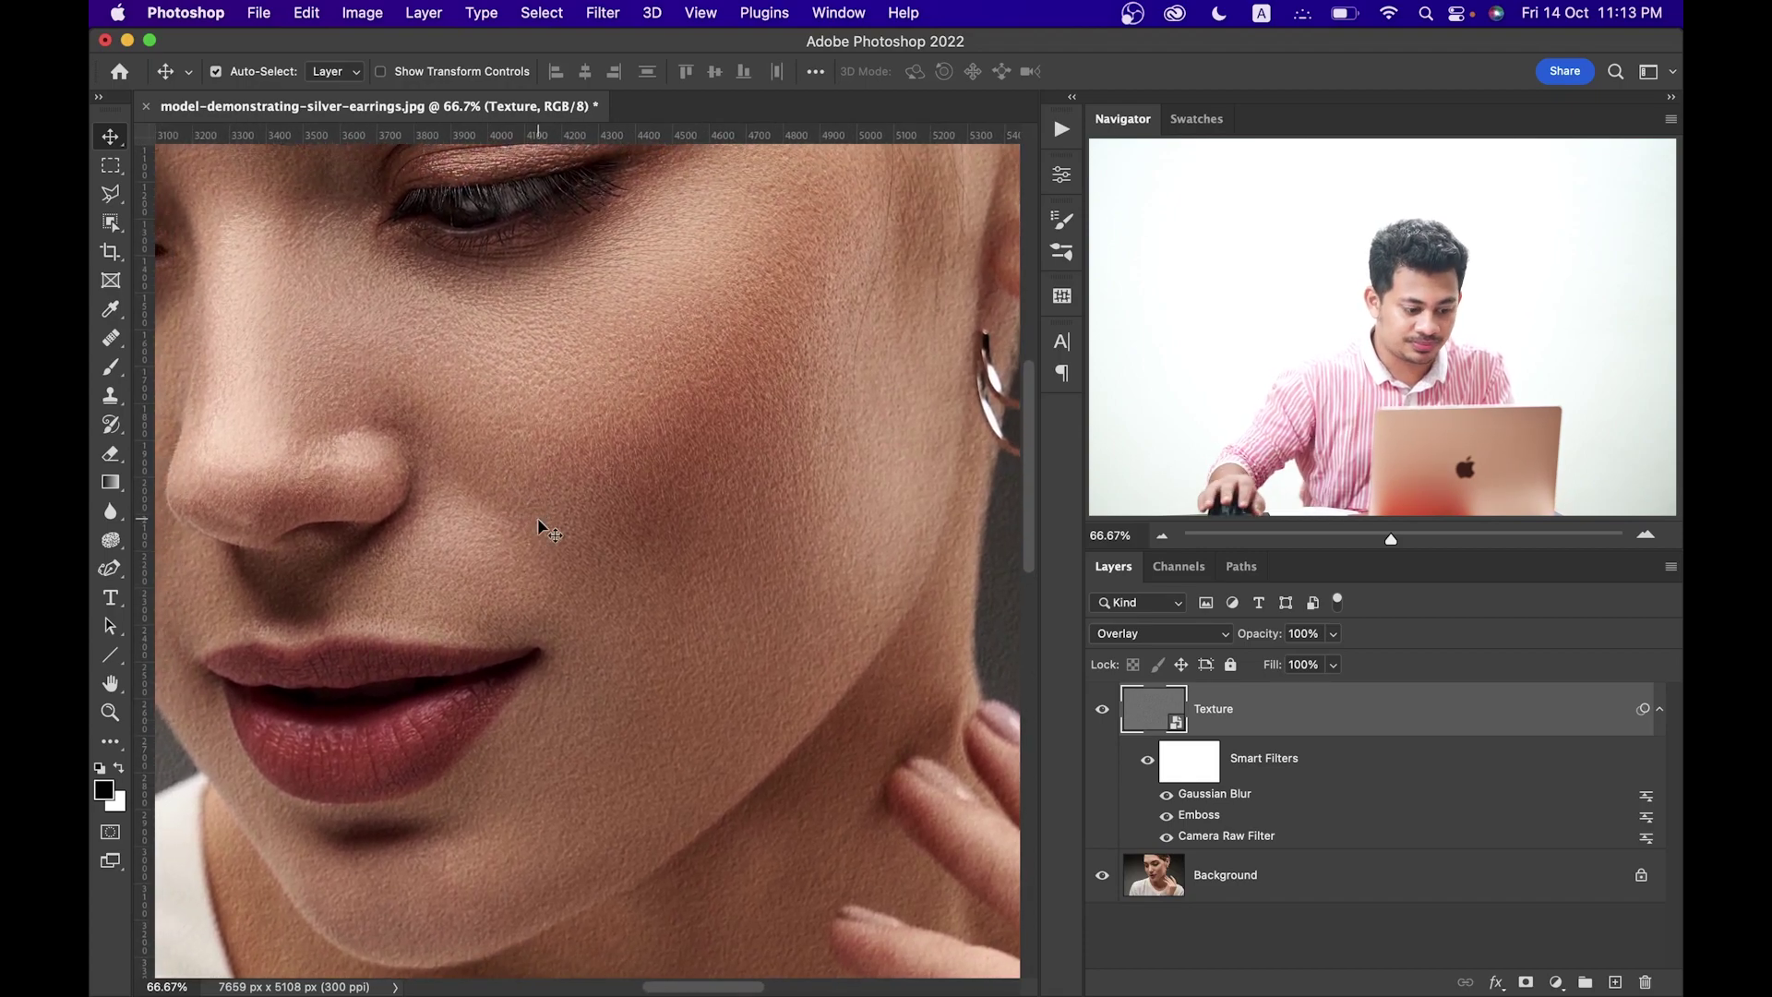
left_click_drag(682, 556, 679, 540)
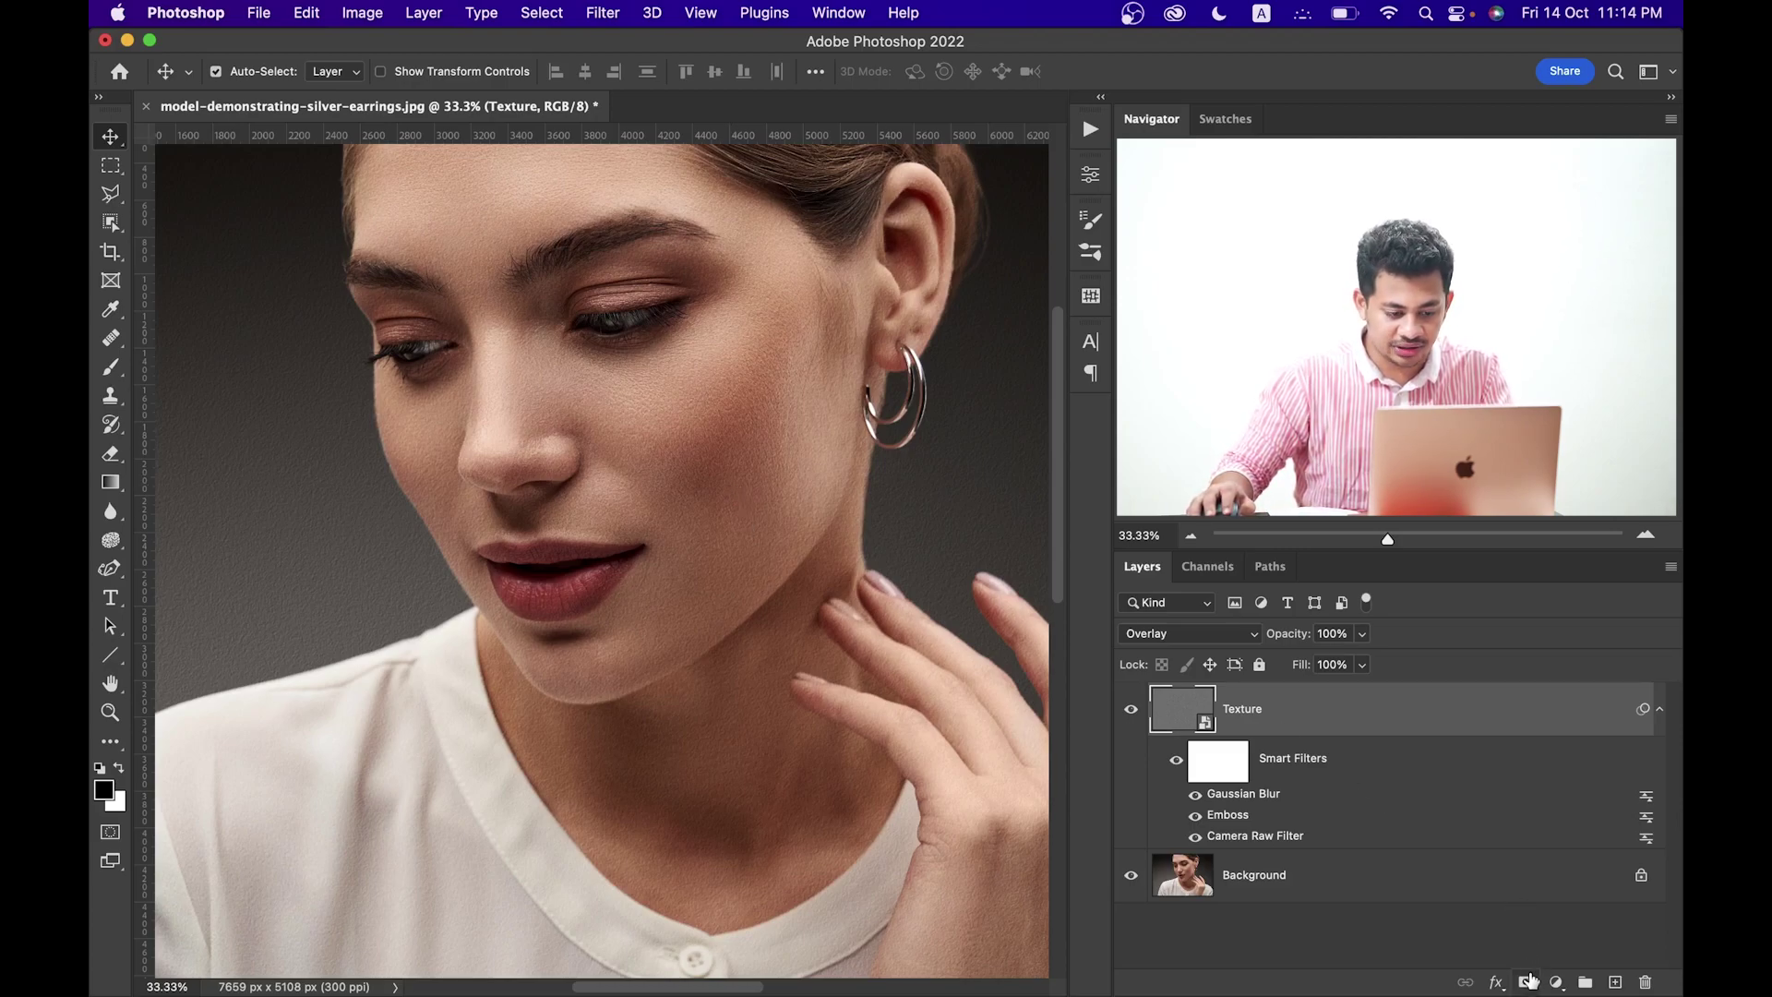
- Add a black layer mask to the Texture layer to hide the whole texture effect, and check the face
left_click(1529, 980, "alt")
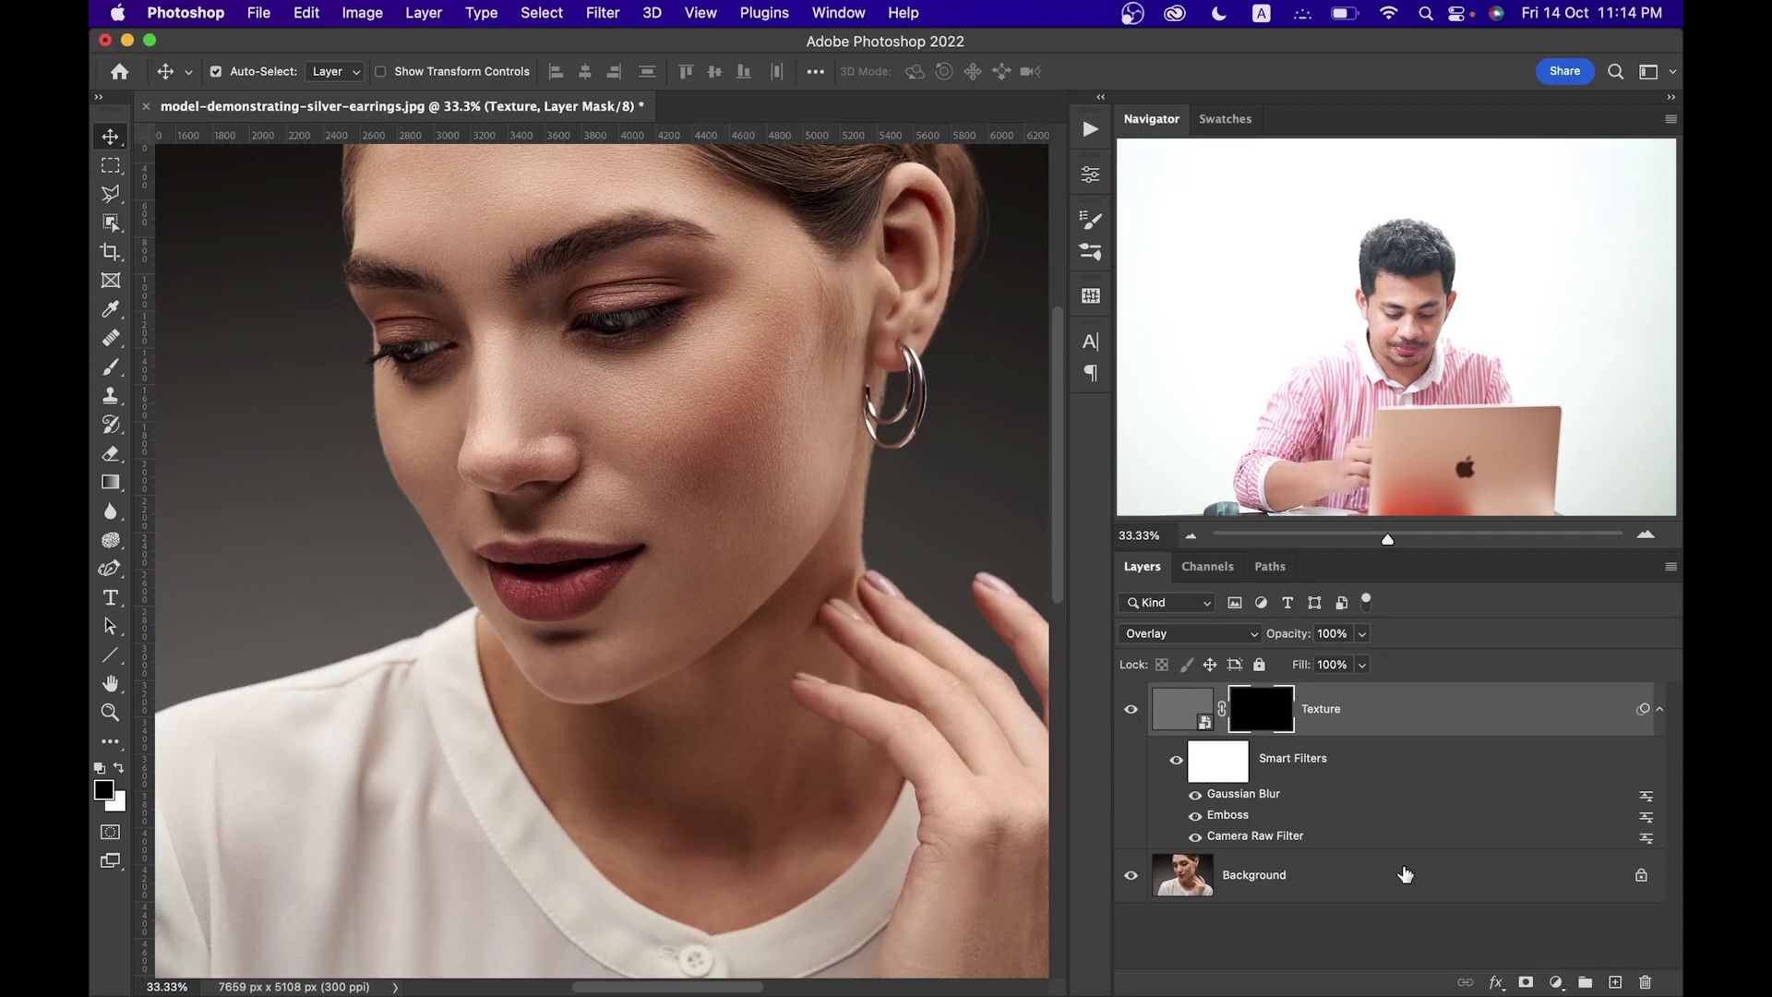
key("super+plus")
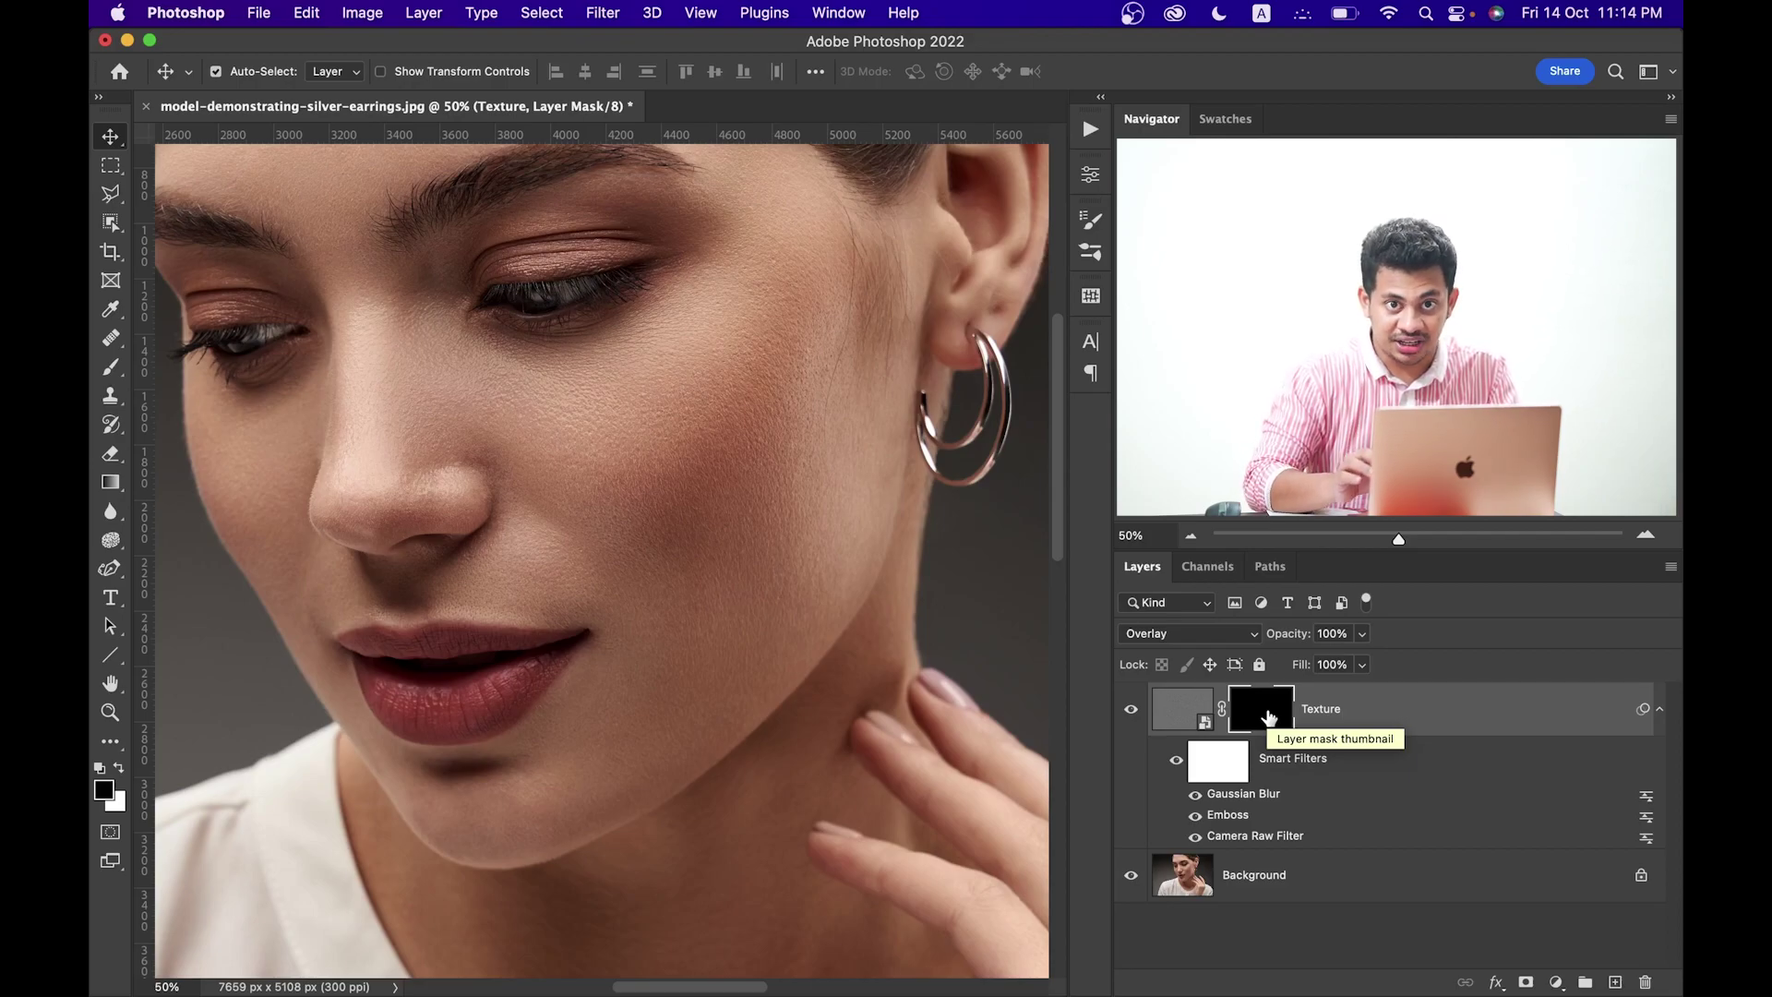
scroll(652, 522, "left", 3)
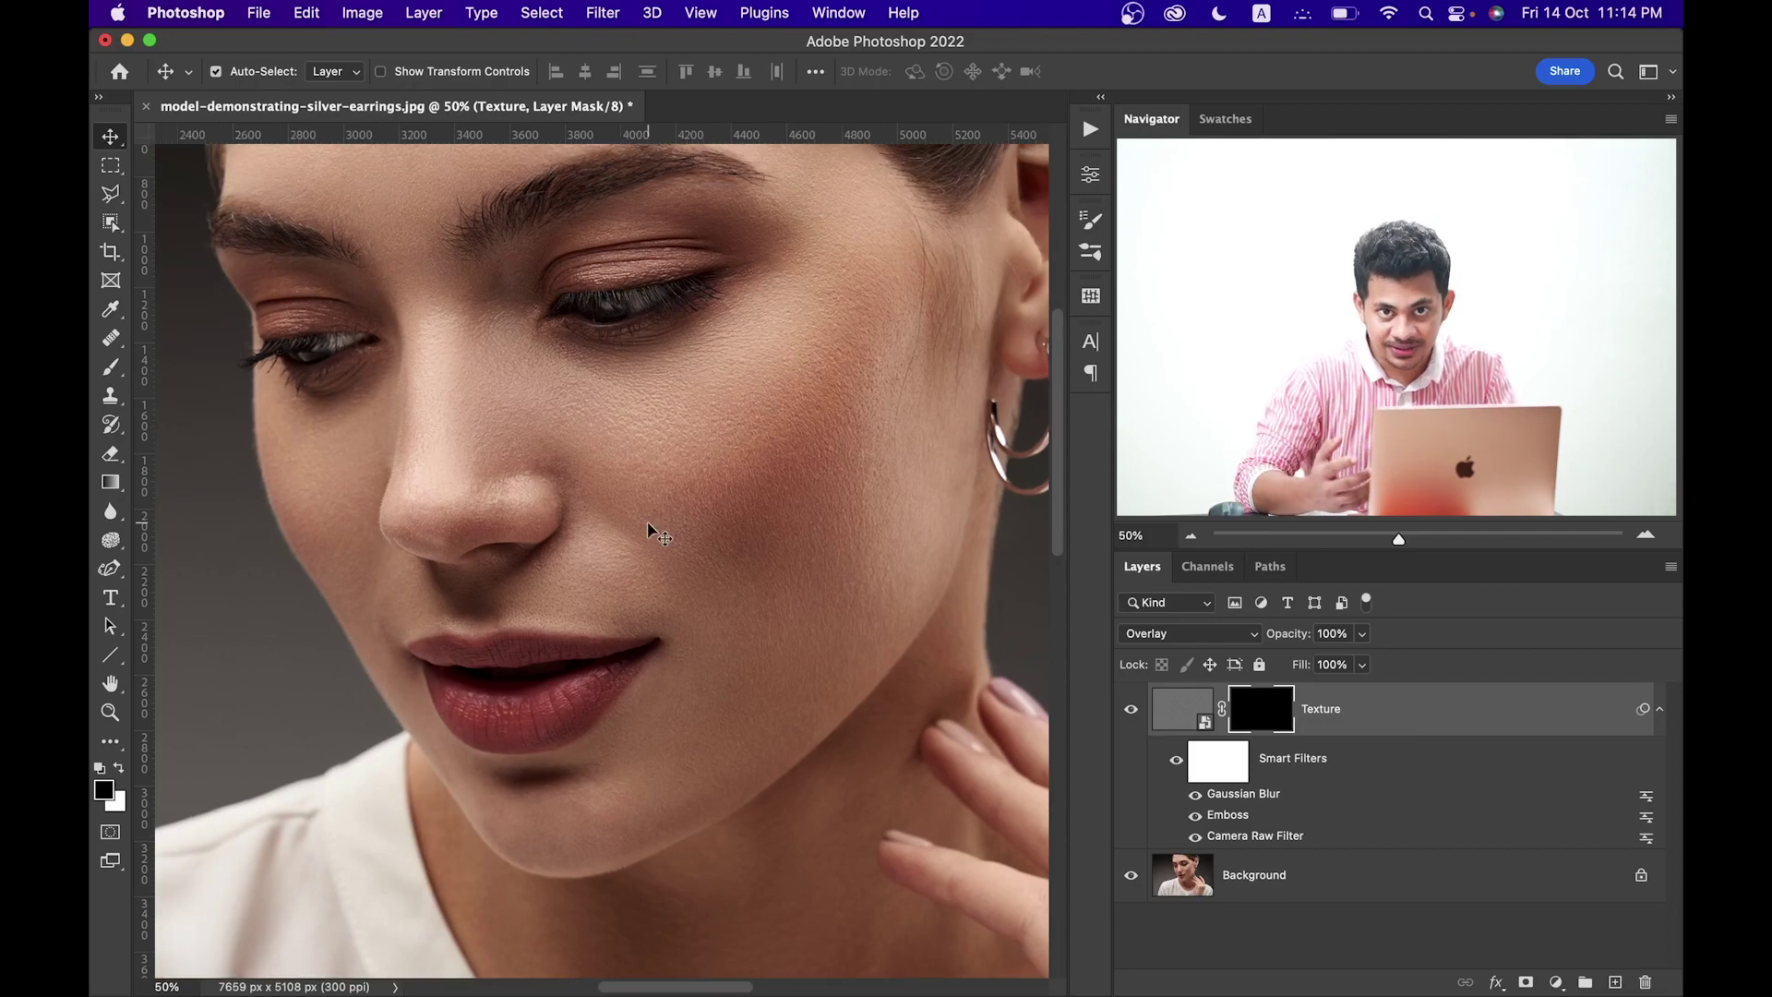
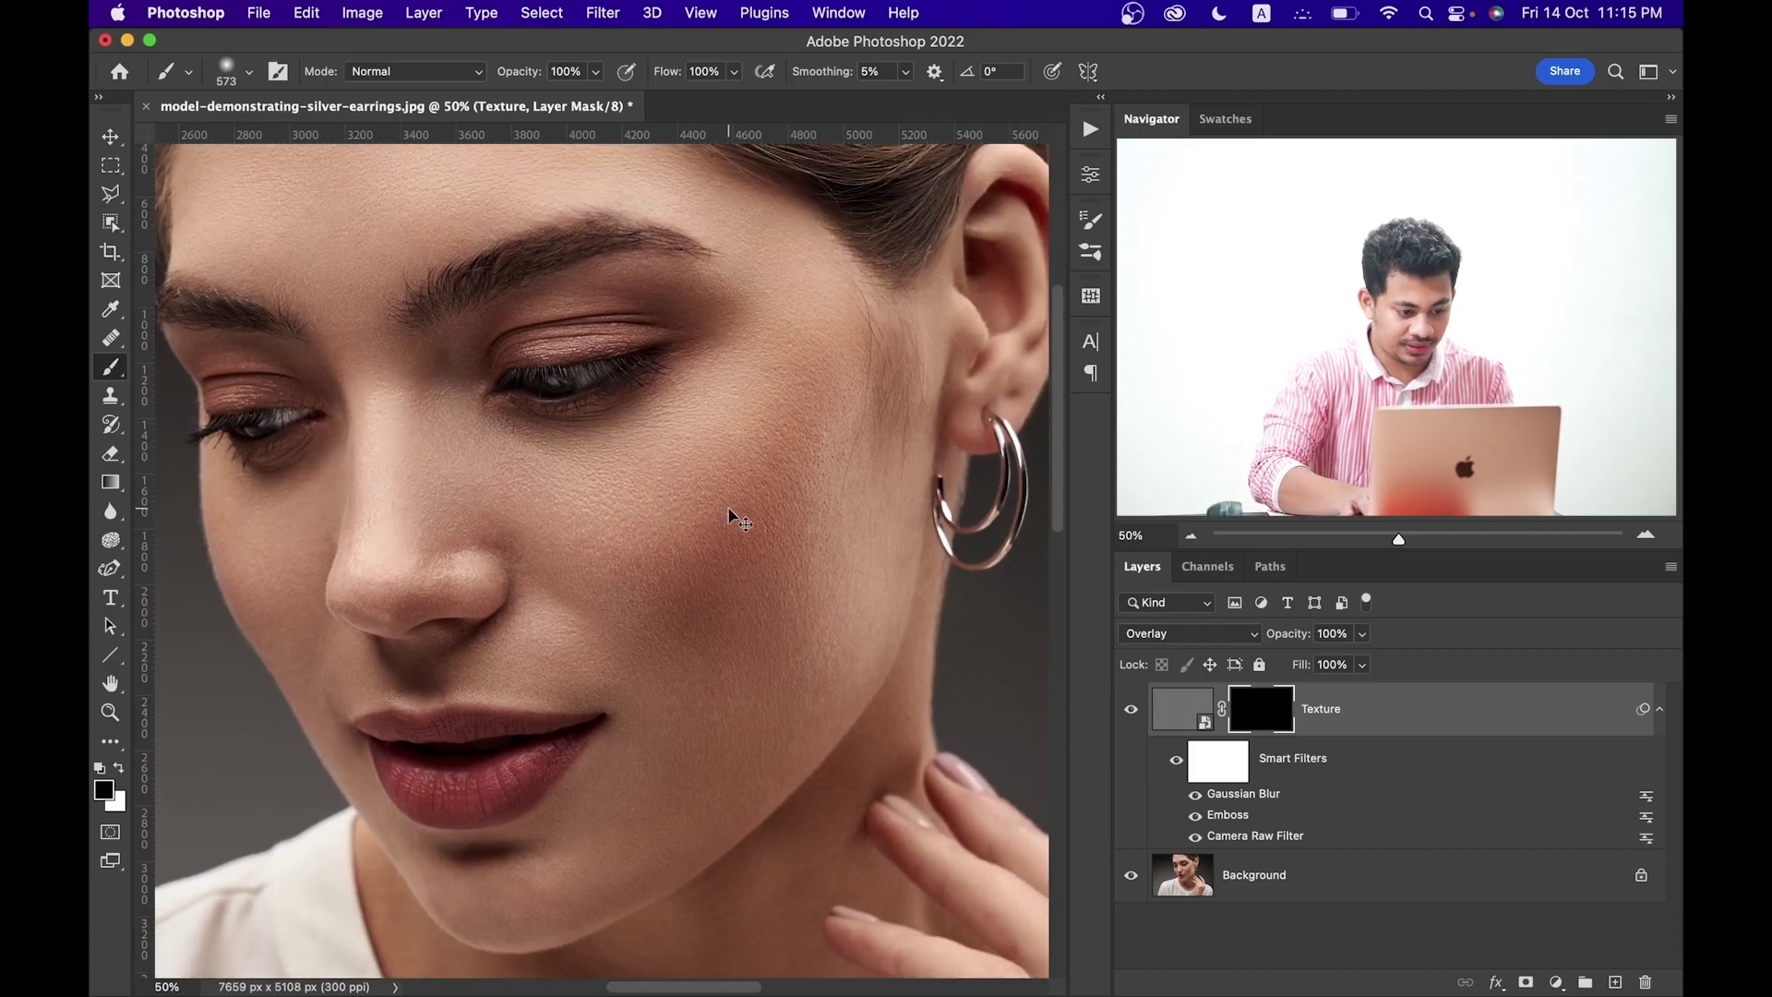
- Set the brush to 50% opacity and 30% flow for painting on the Texture layer's mask
key("super+plus")
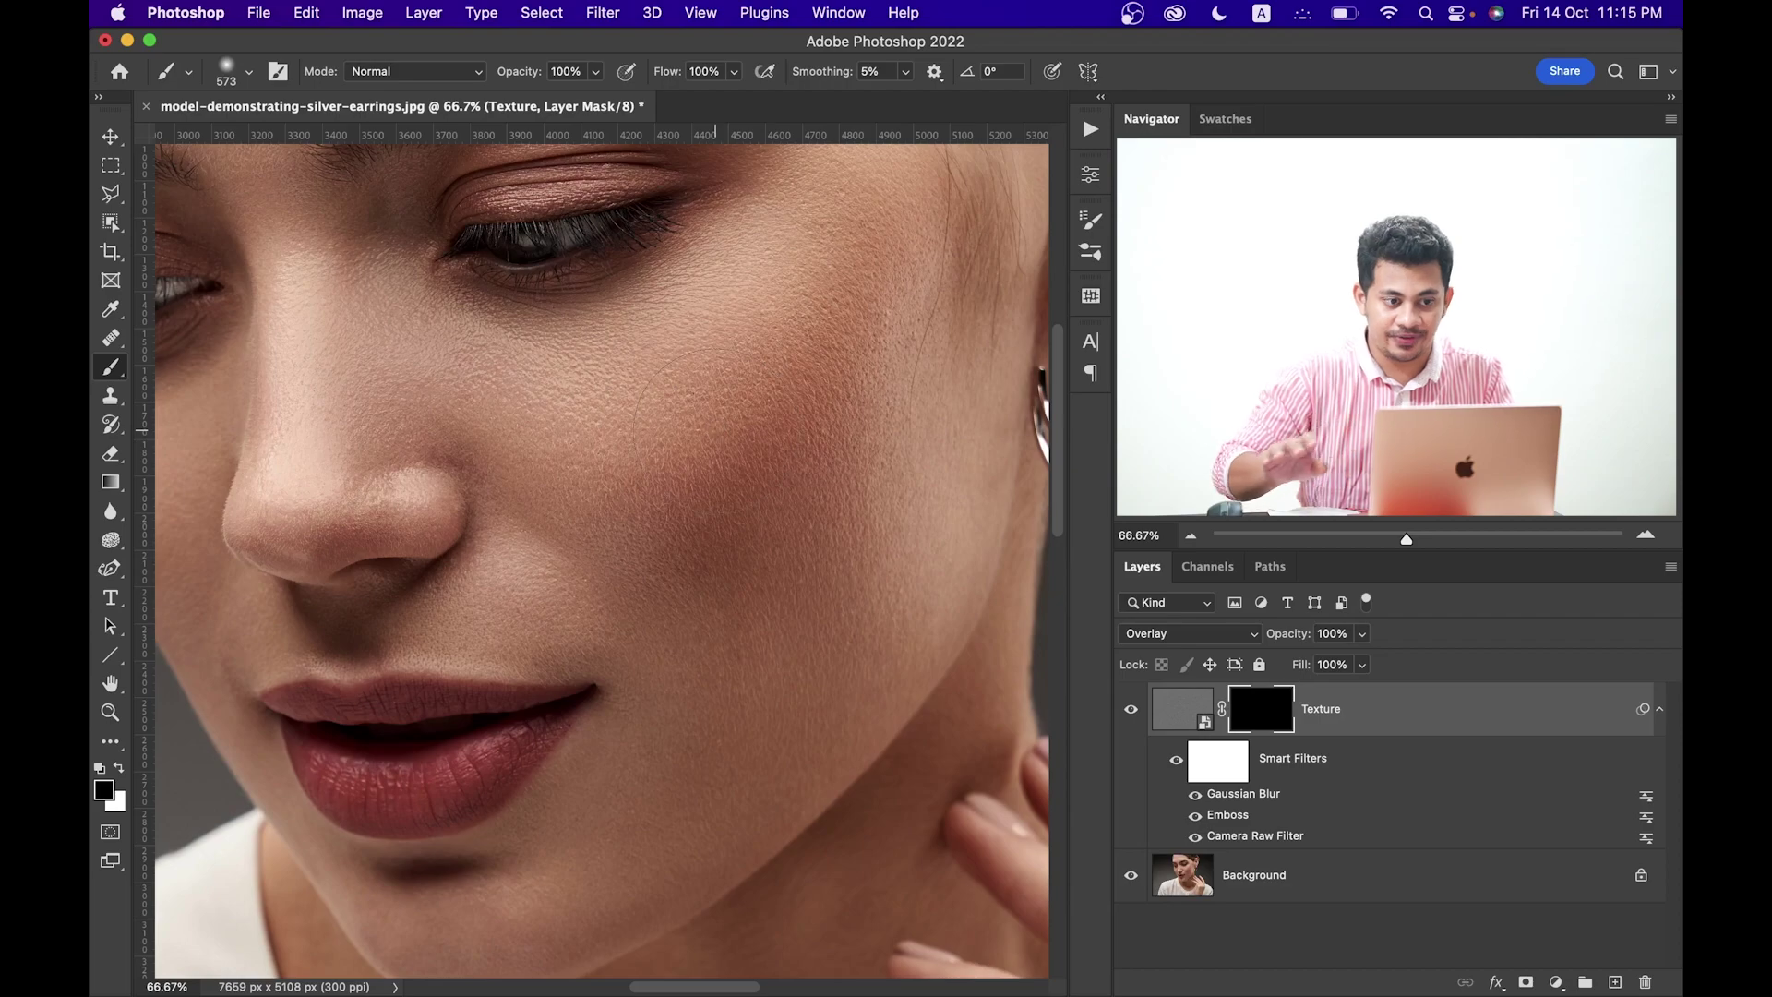
left_click_drag(689, 439, 684, 419)
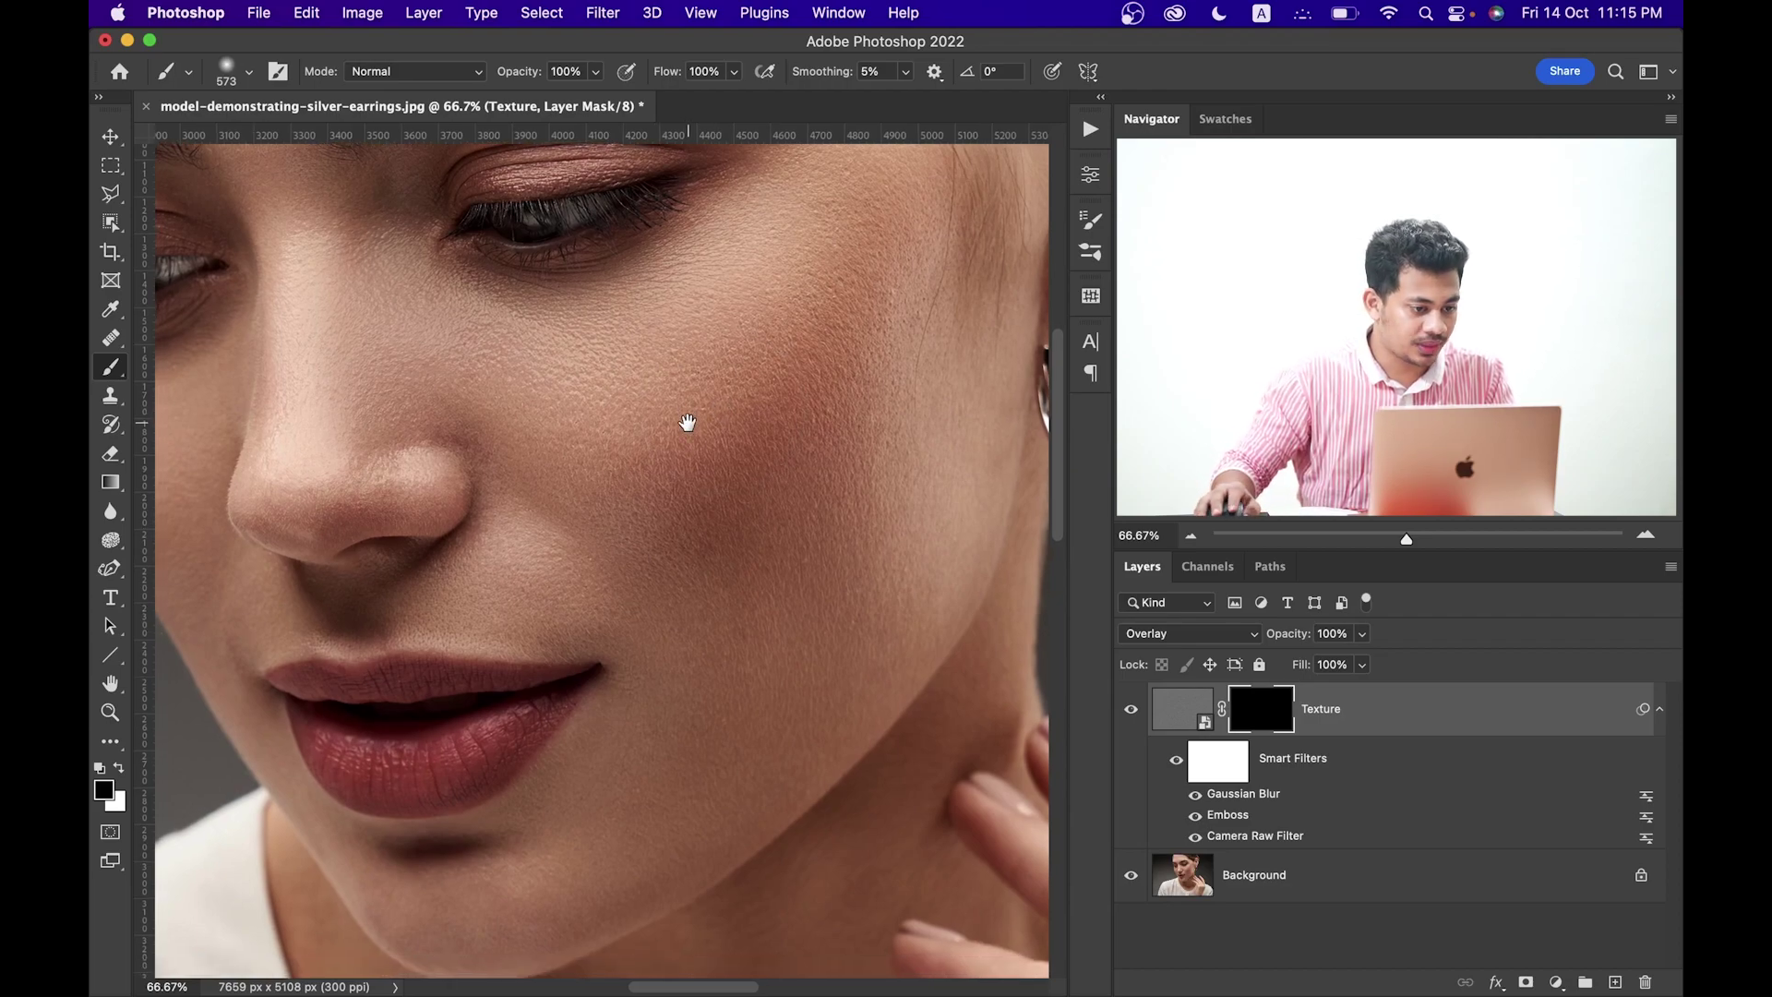
left_click(582, 71)
type("50")
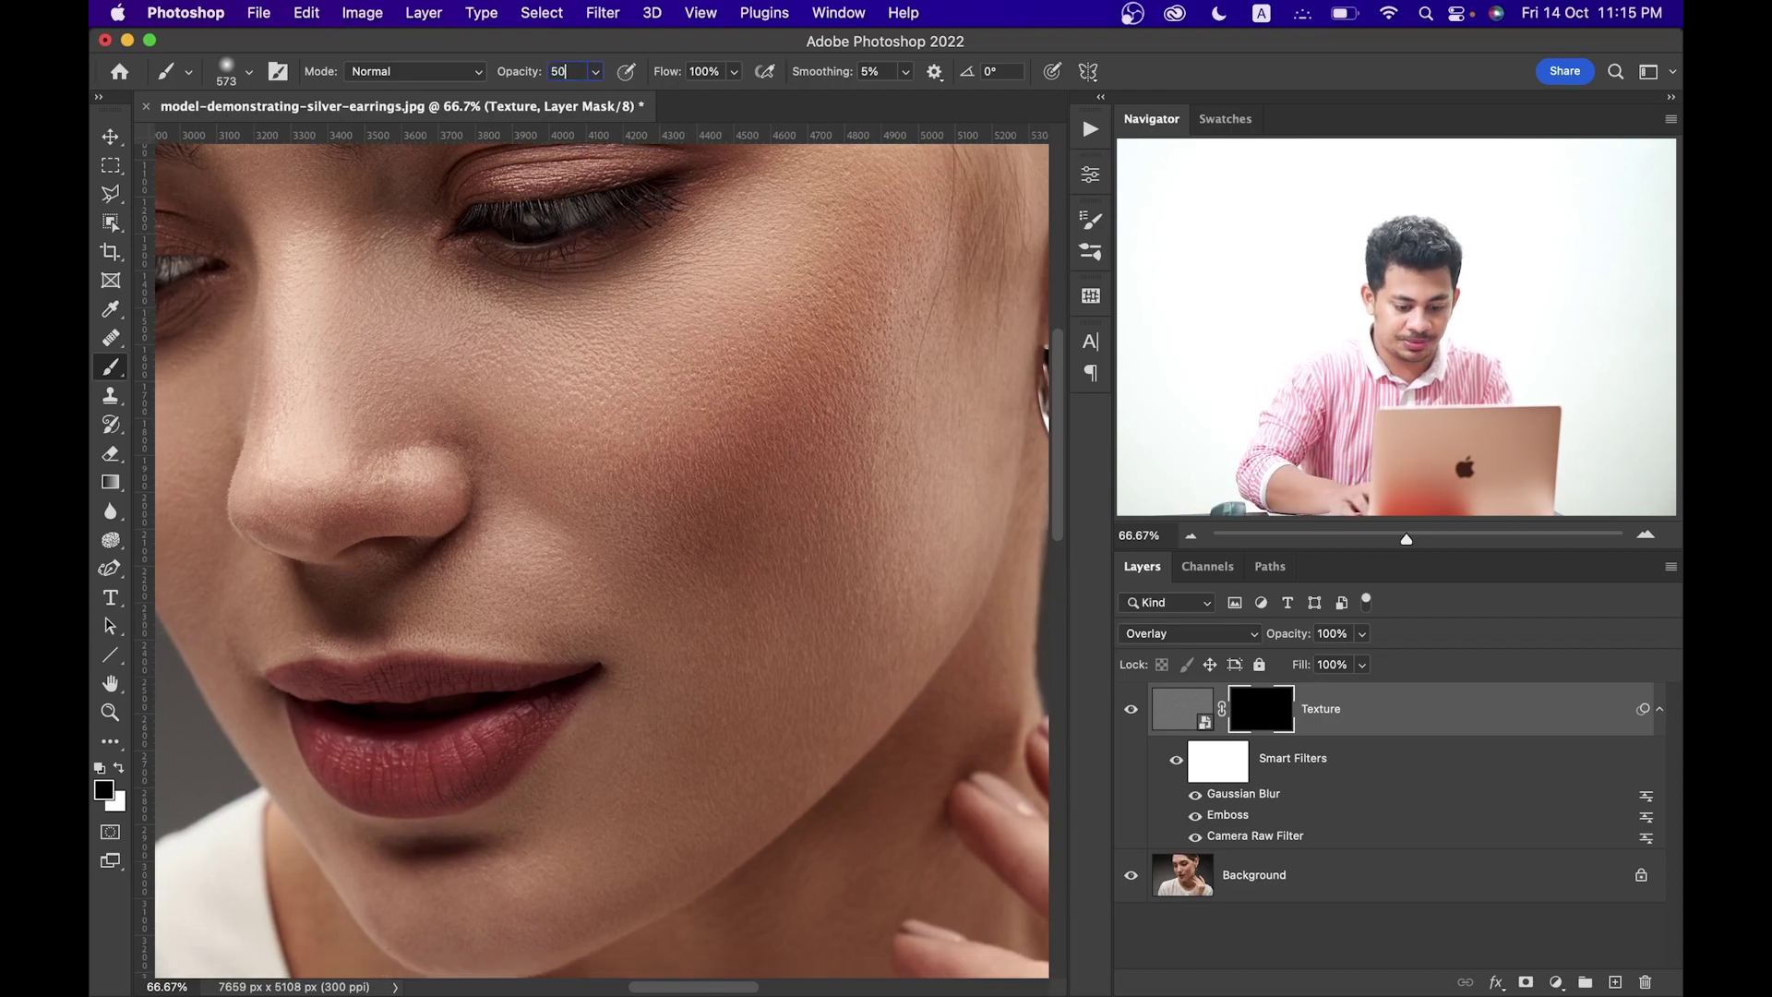
left_click(718, 72)
type("3")
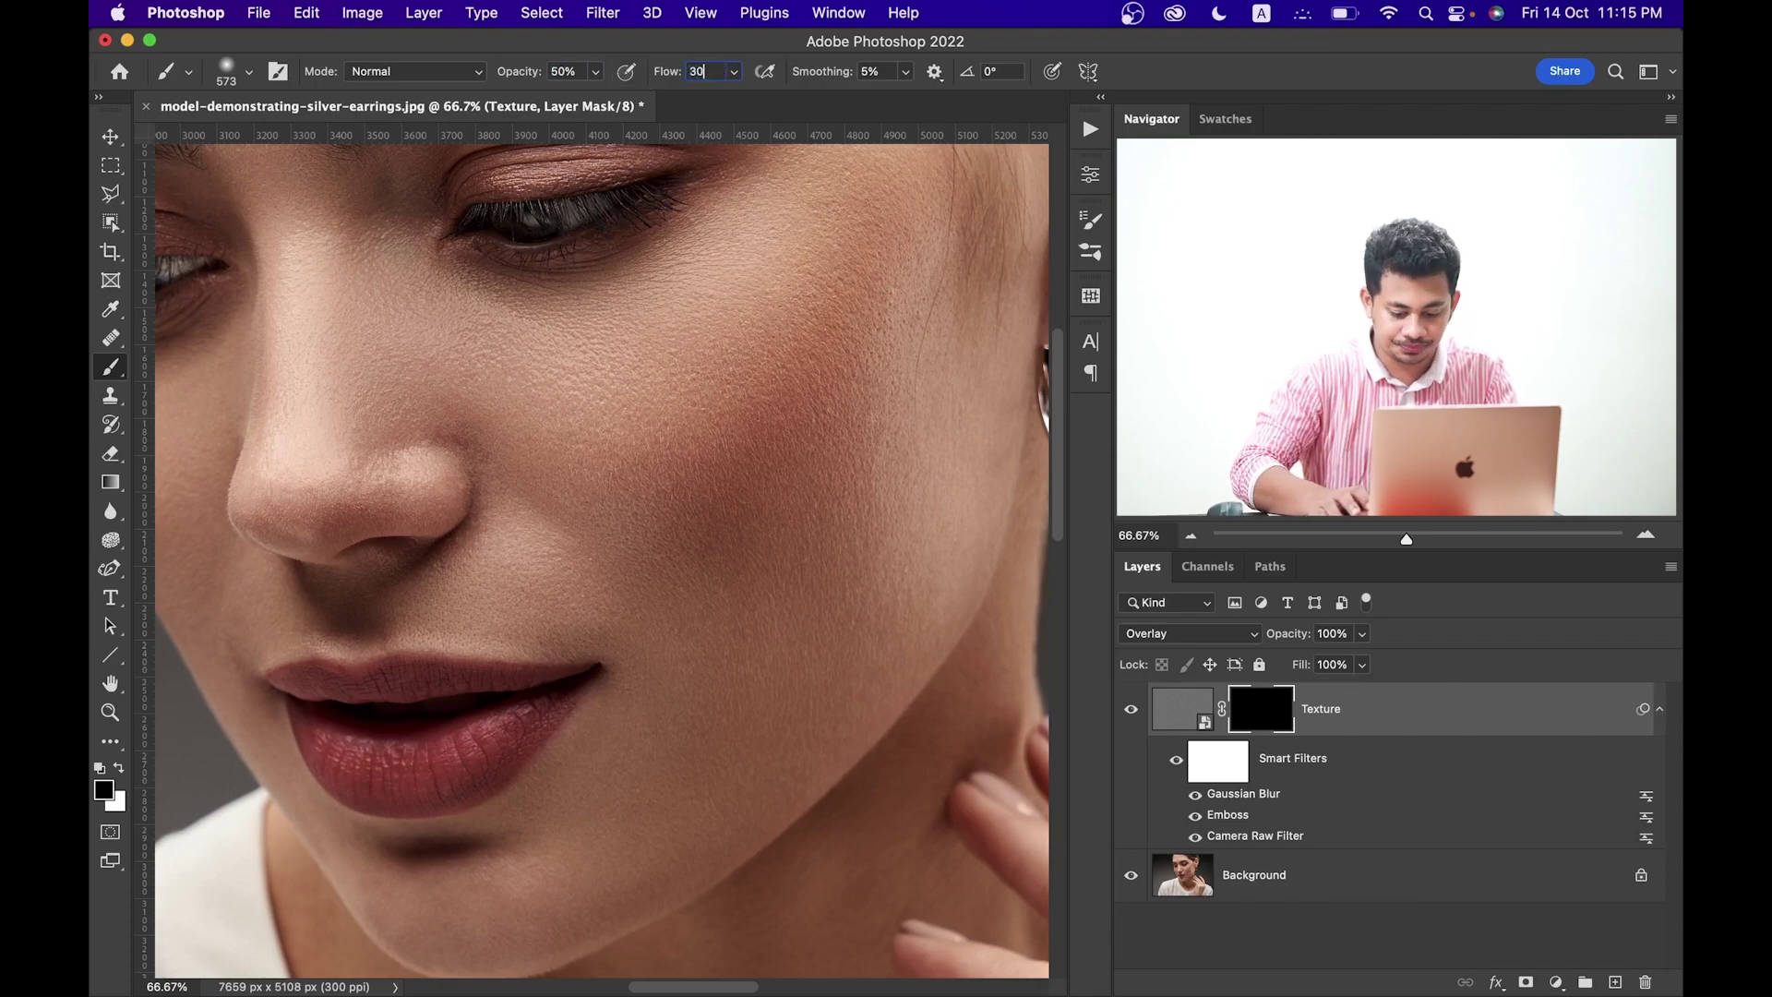
- Reduce the brush size to about 316 px and make white the foreground color, with the nose in view
mouse_move(316, 494)
left_mouse_down()
mouse_move(490, 471)
mouse_move(455, 498)
mouse_move(499, 571)
mouse_move(403, 578)
left_mouse_up()
left_click_drag(500, 612, 513, 570)
left_click_drag(615, 630, 604, 630)
left_click_drag(522, 545, 593, 601)
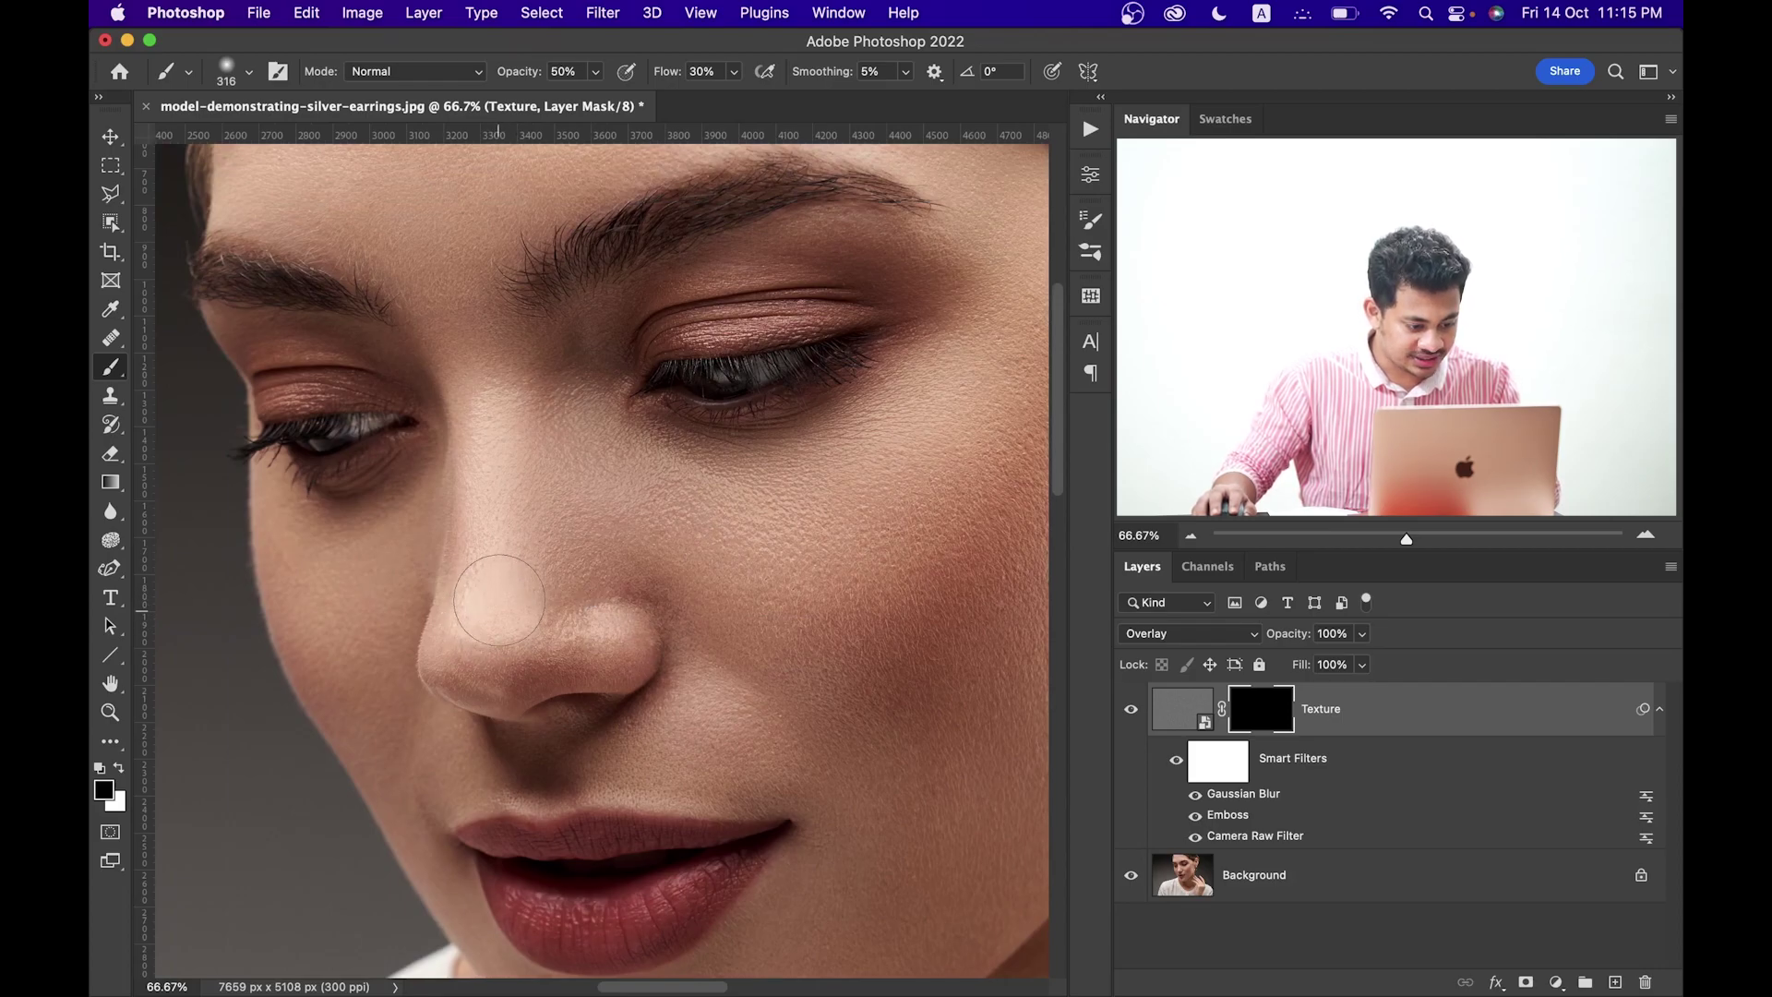
left_click(119, 769)
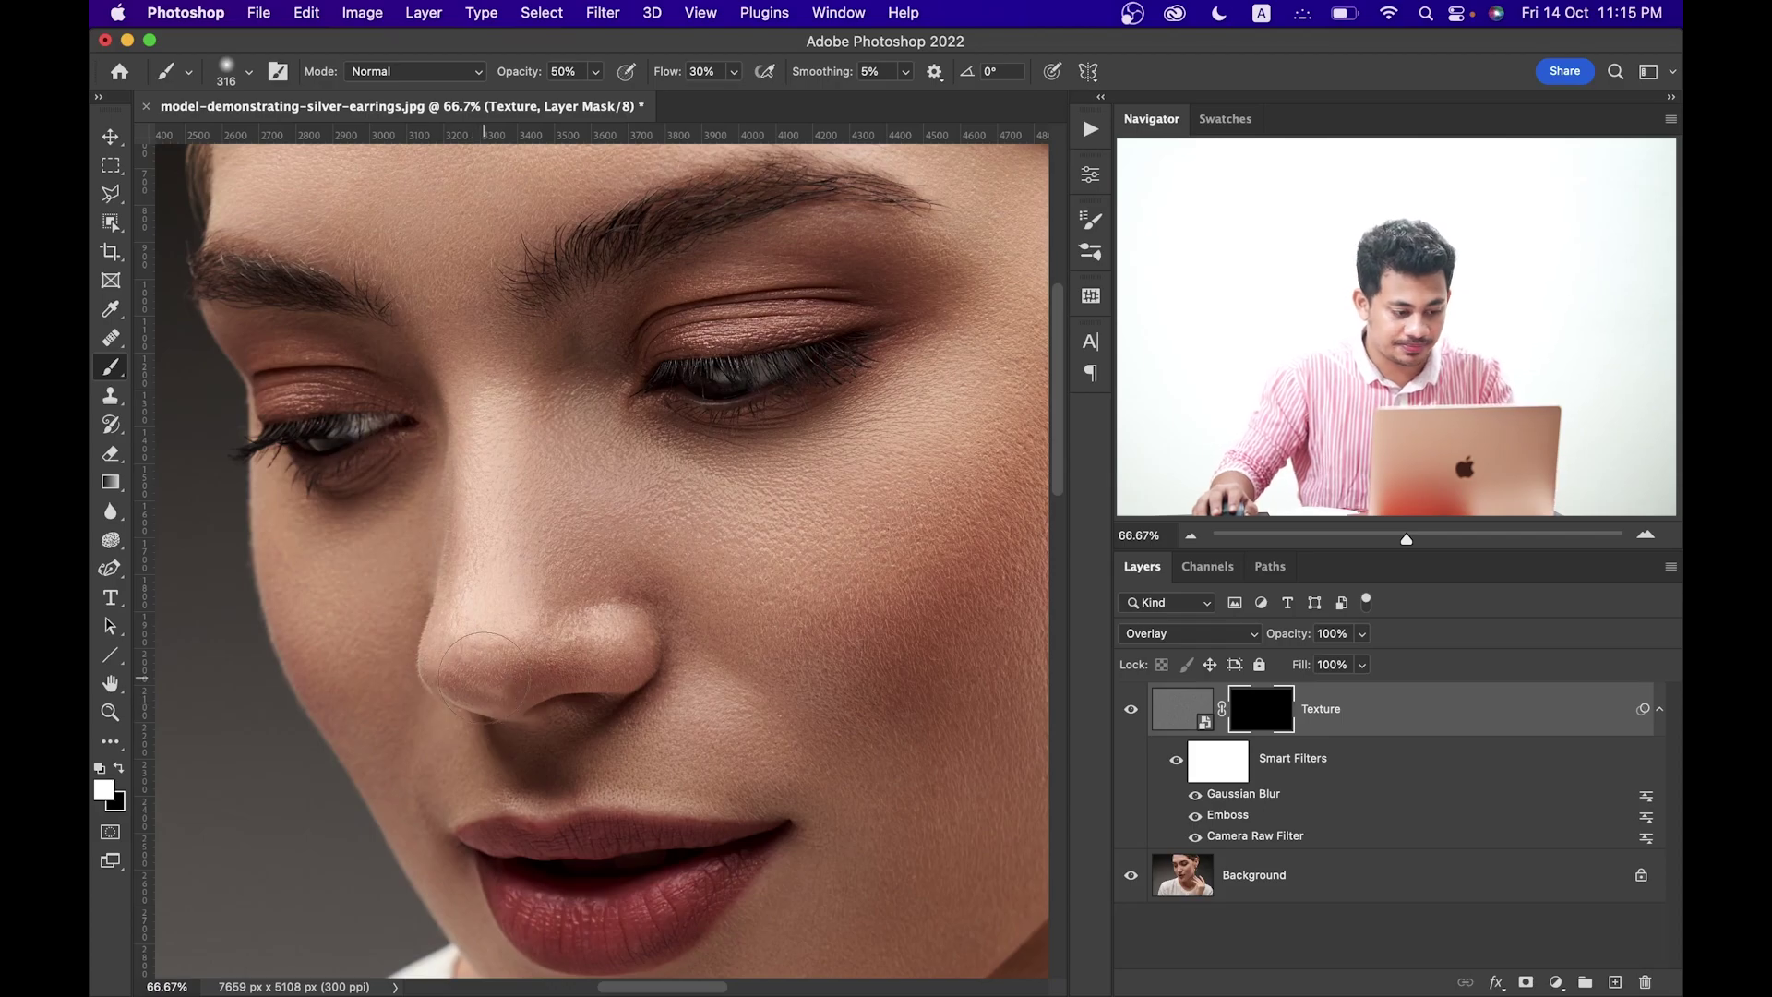
- Paint white on the Texture mask over the nose tip and bridge, reducing the brush size to about 253 px
key("space")
left_click_drag(491, 648, 455, 654)
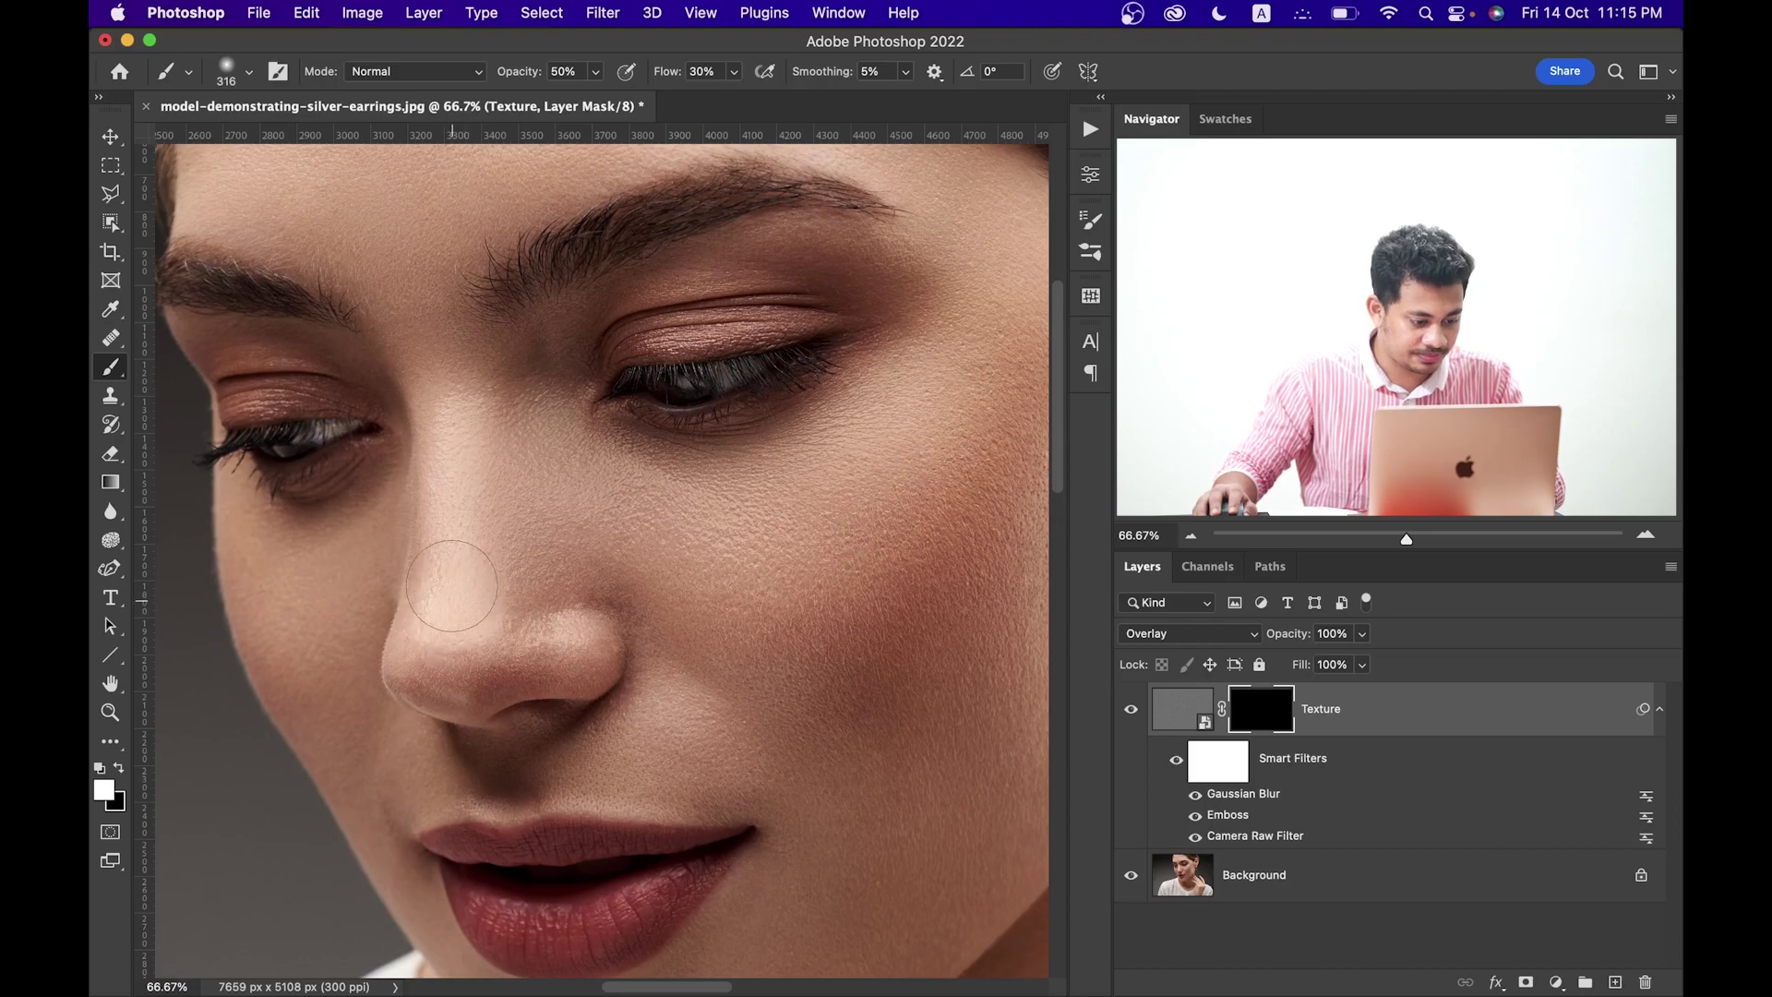
key("super+plus")
key("space")
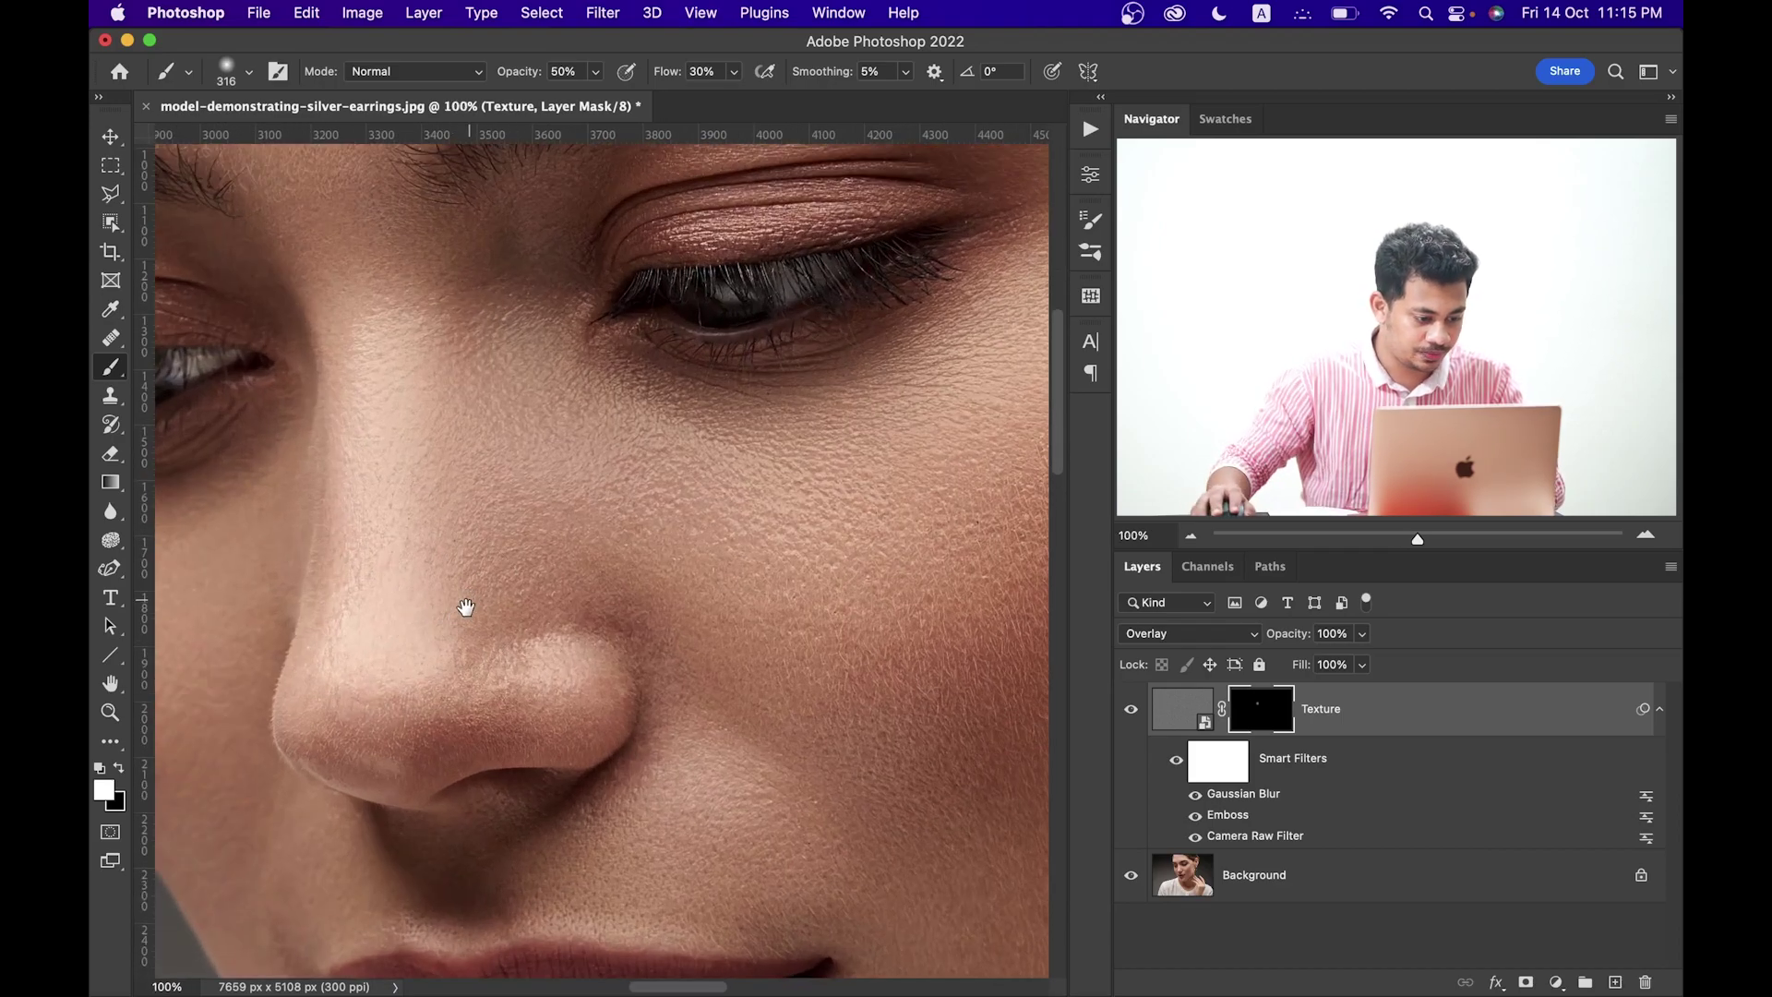
left_click_drag(458, 606, 495, 568)
mouse_move(490, 574)
left_mouse_down()
mouse_move(455, 584)
mouse_move(426, 565)
mouse_move(419, 587)
mouse_move(409, 336)
mouse_move(440, 354)
mouse_move(452, 437)
mouse_move(422, 567)
mouse_move(430, 659)
left_mouse_up()
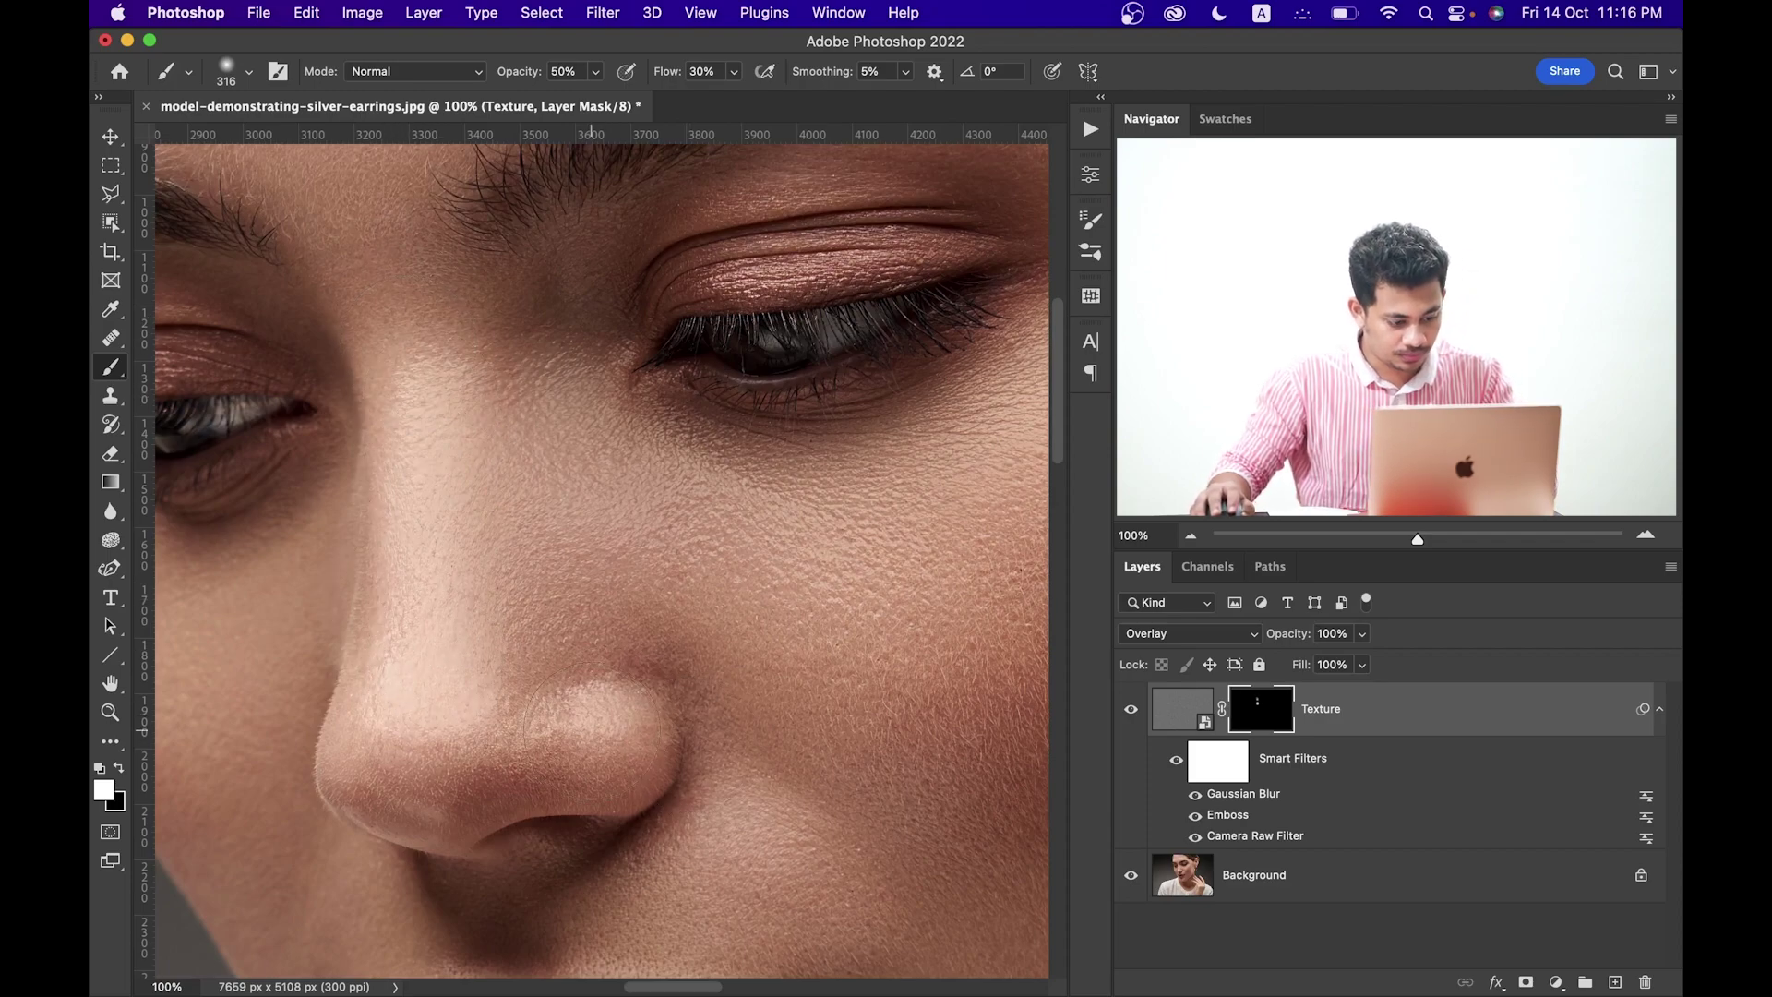
left_click_drag(570, 735, 557, 735)
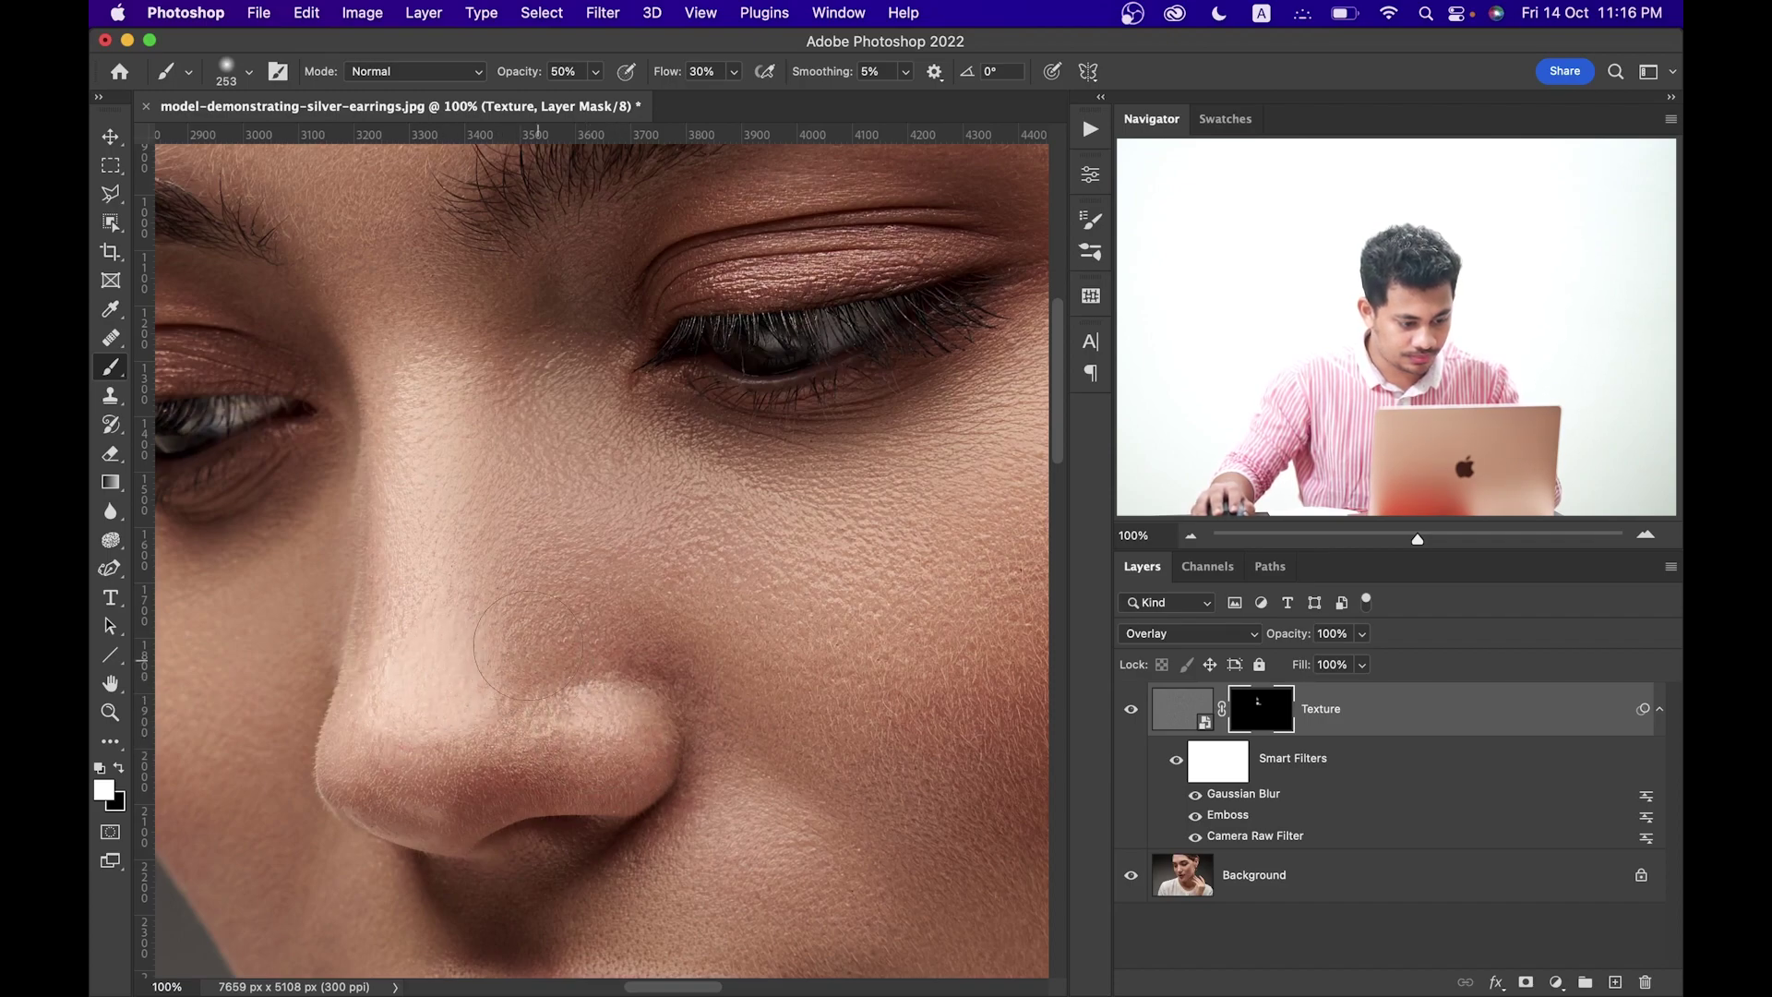
mouse_move(433, 406)
left_mouse_down()
mouse_move(441, 544)
mouse_move(412, 508)
mouse_move(445, 647)
mouse_move(496, 693)
left_mouse_up()
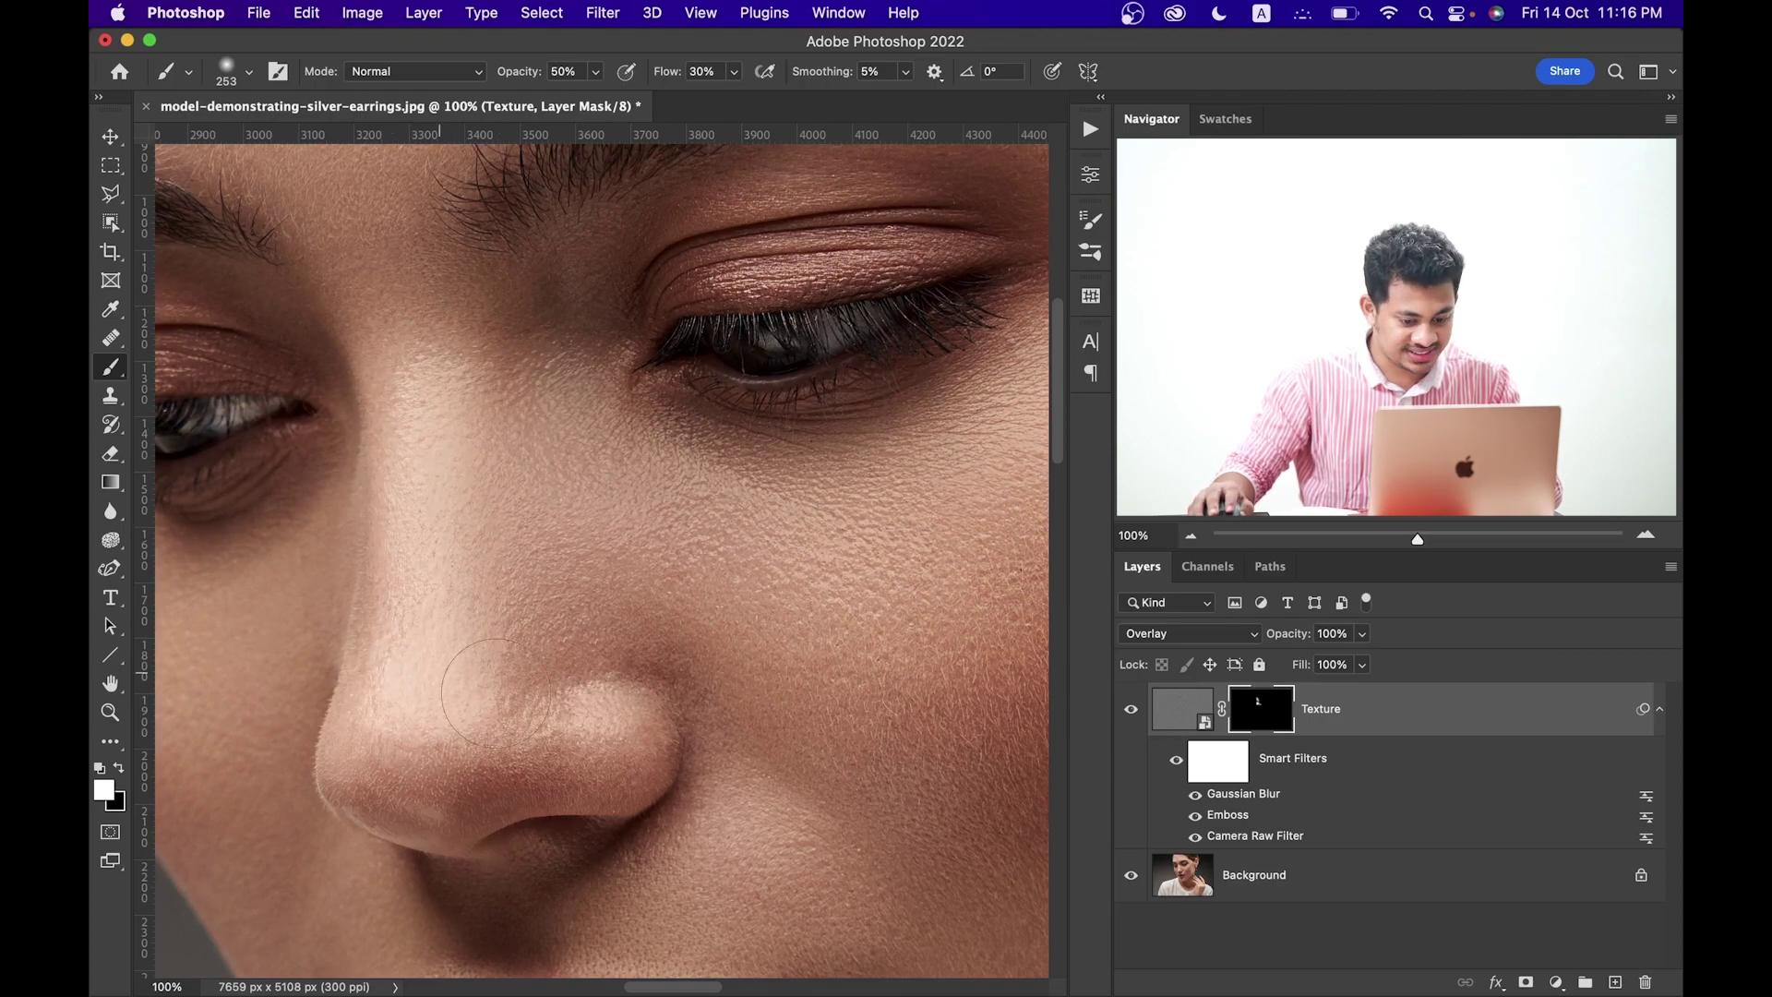
- Compare the nose with the Texture layer hidden and shown
left_click(1130, 710)
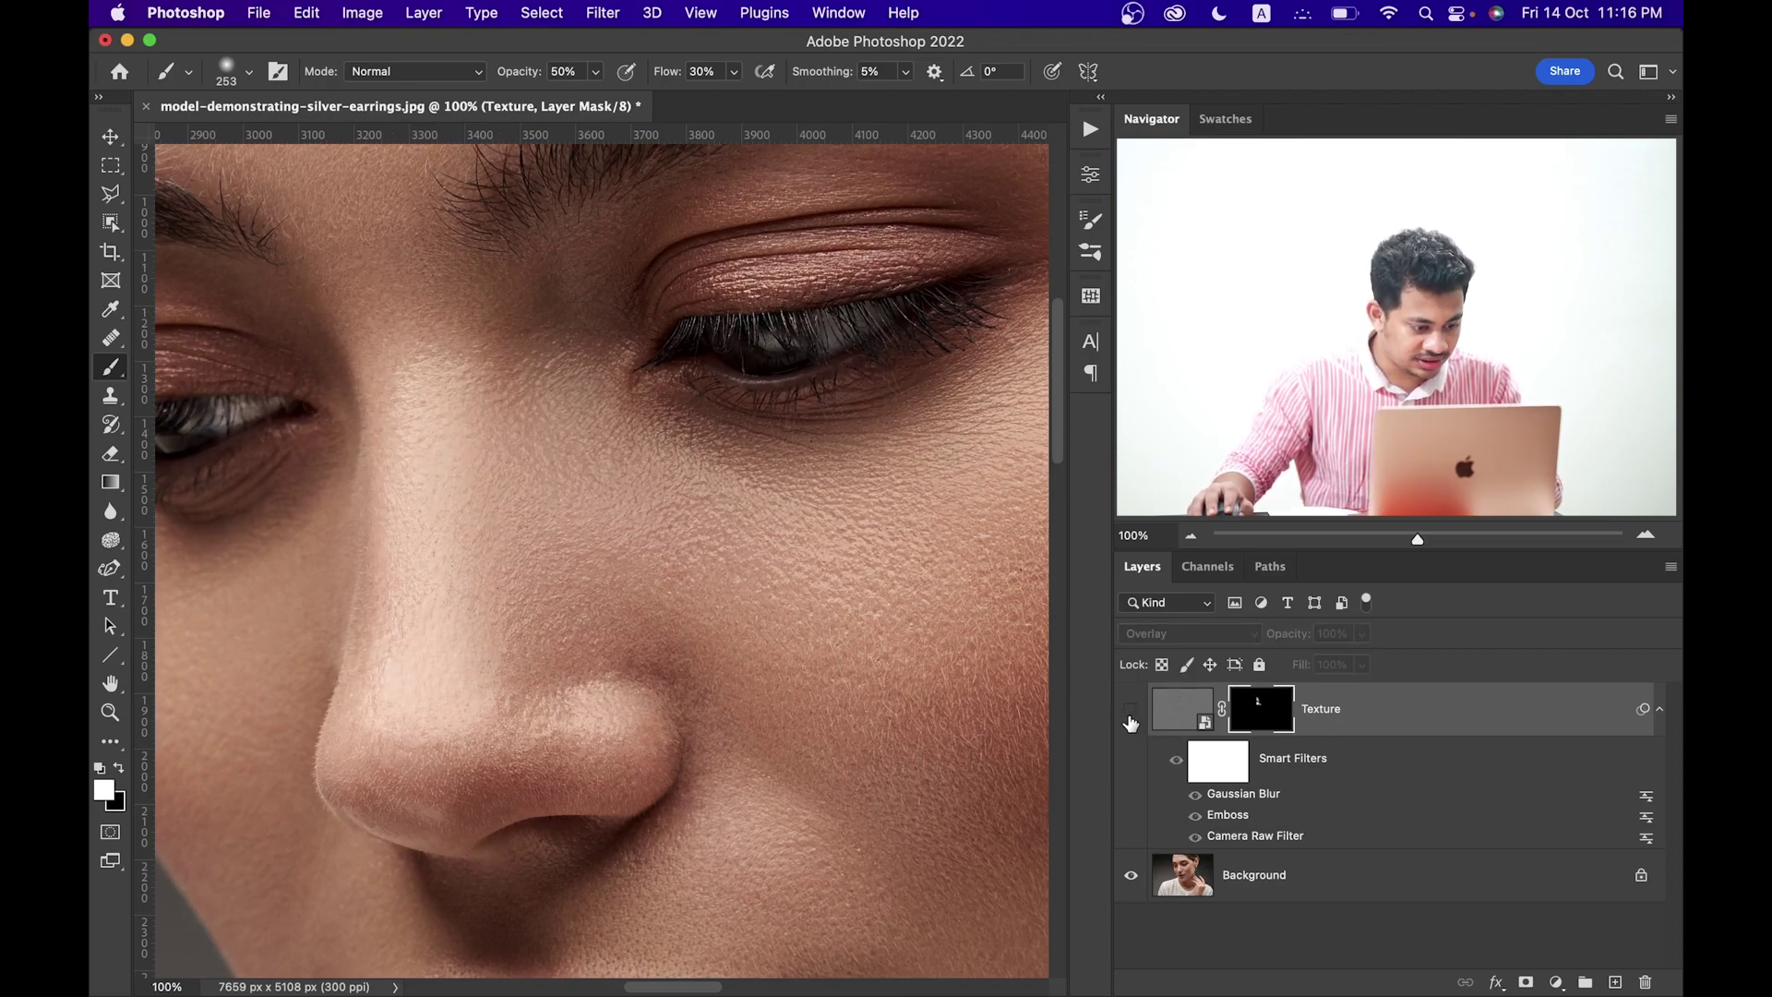
left_click(1131, 709)
left_click(1131, 709)
left_click(1131, 710)
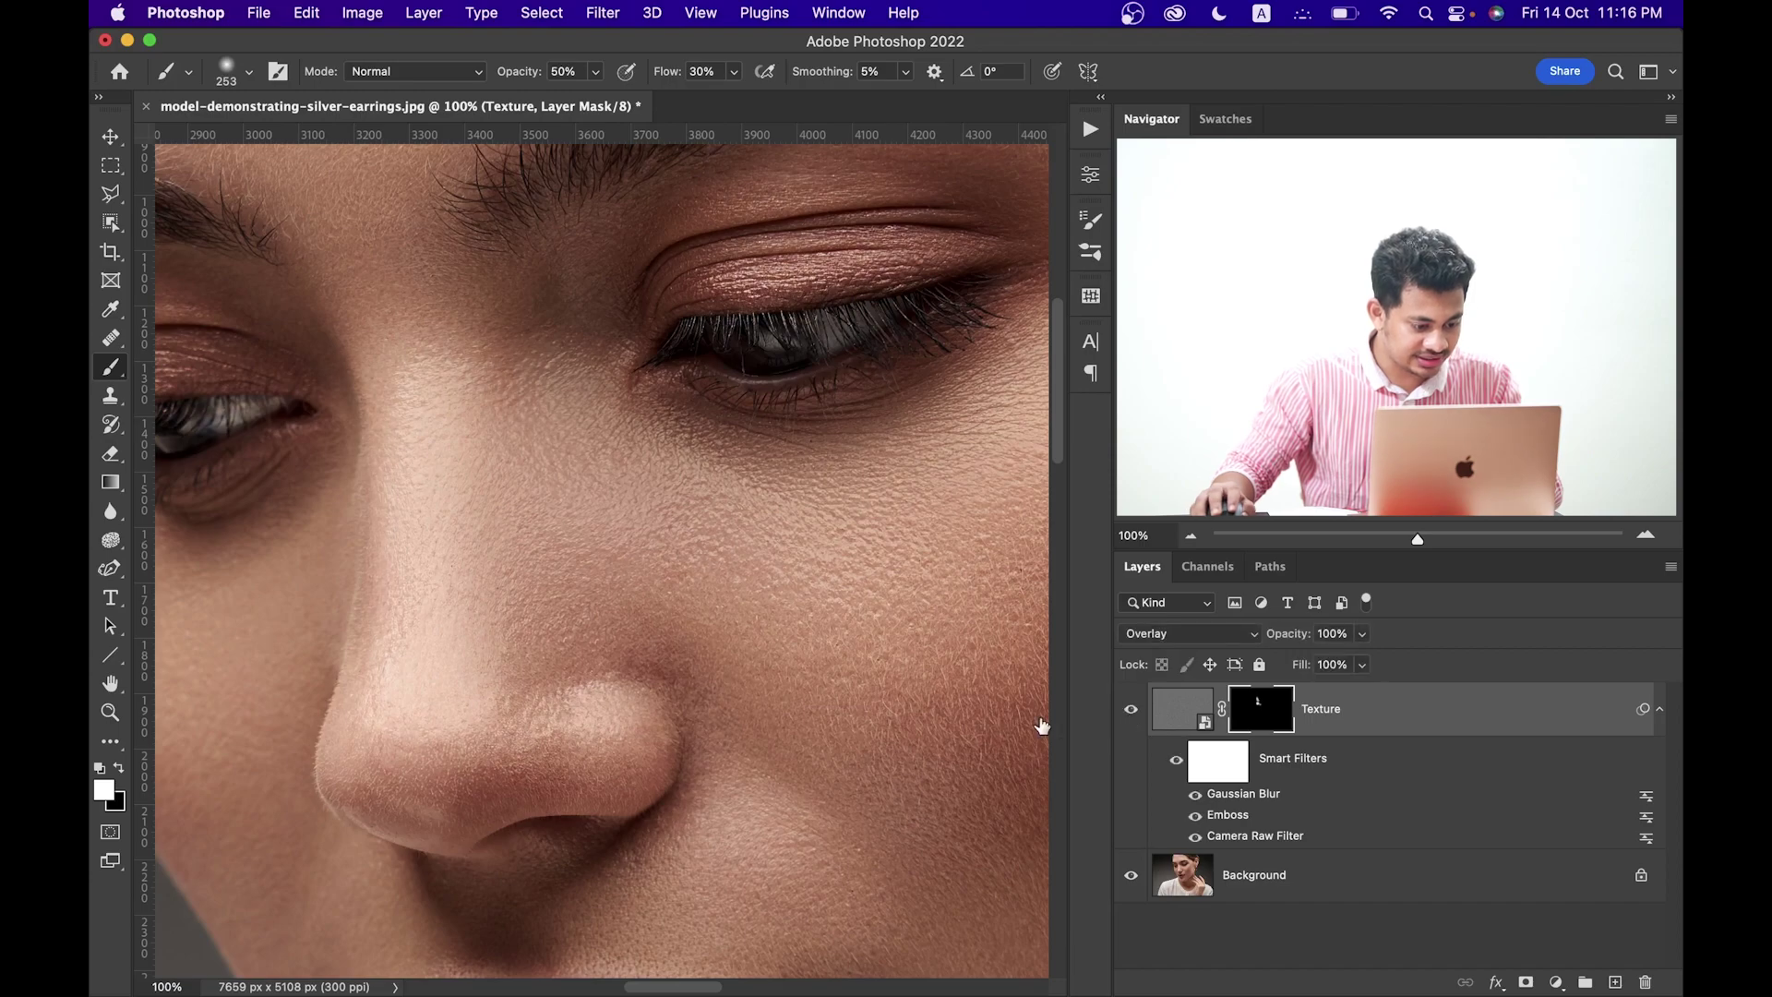
- Paint white on the Texture mask over the cheek below the eye, enlarging the brush to about 444 px
left_click_drag(763, 613, 535, 563)
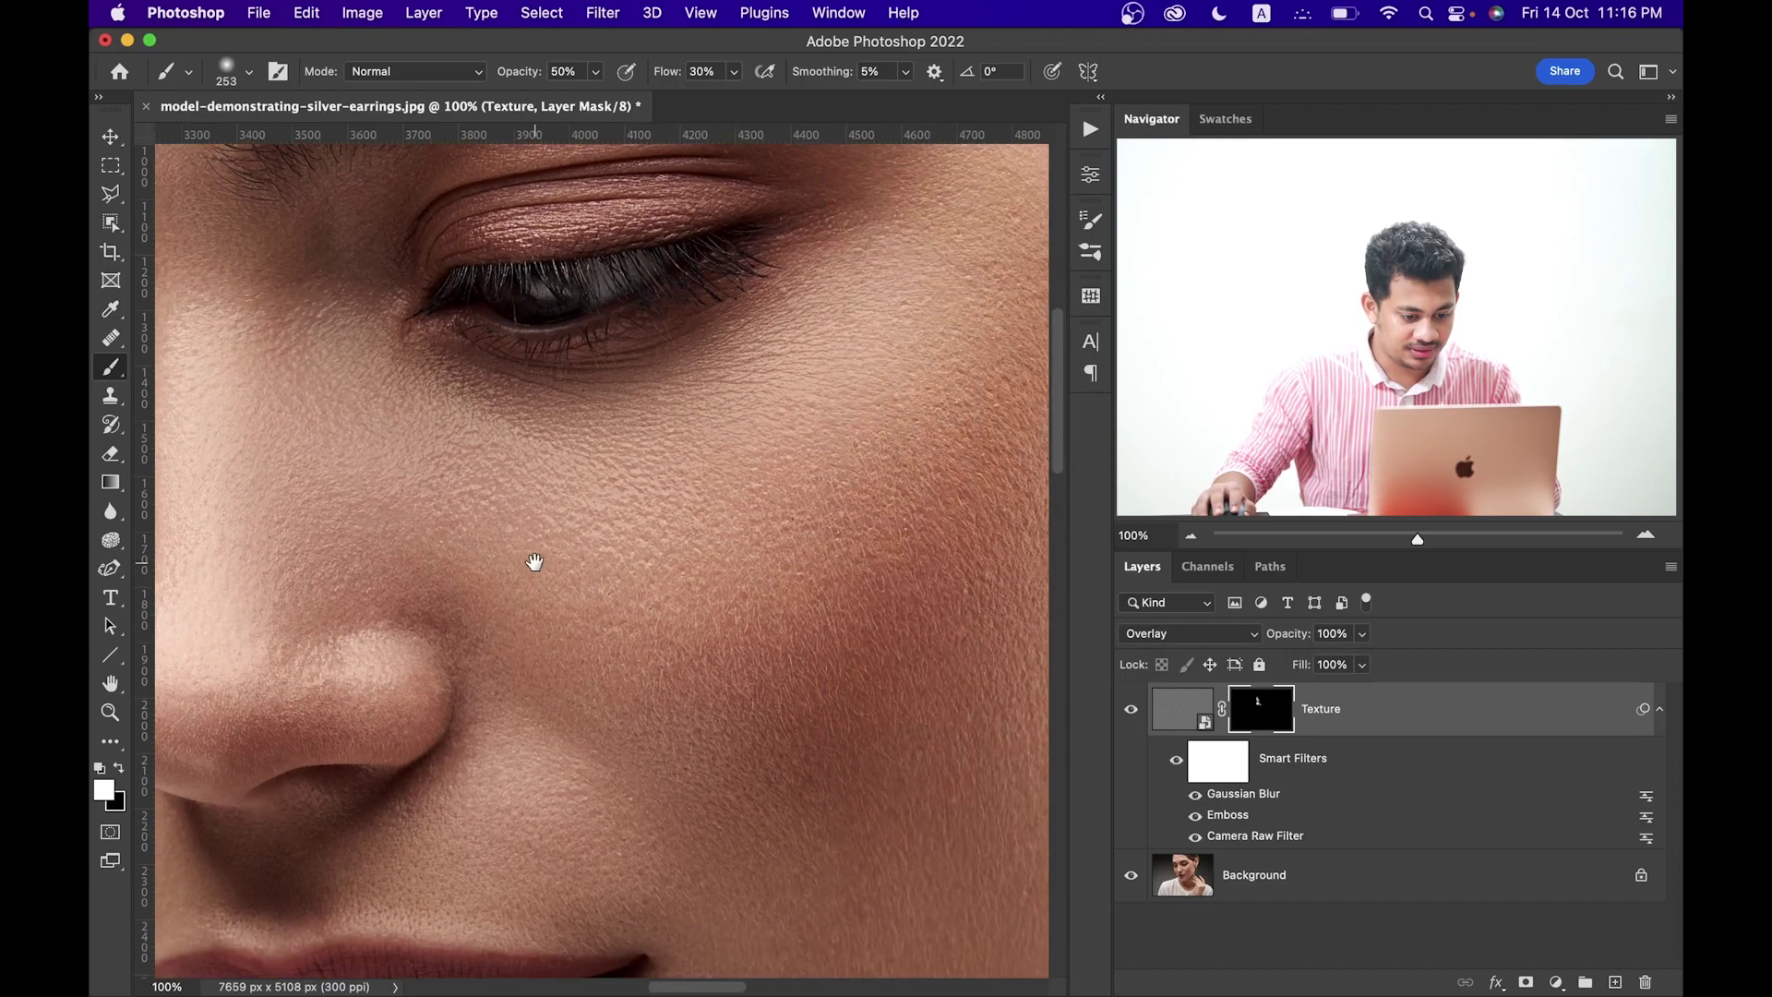
scroll(847, 493, "right", 3)
scroll(848, 492, "up", 2)
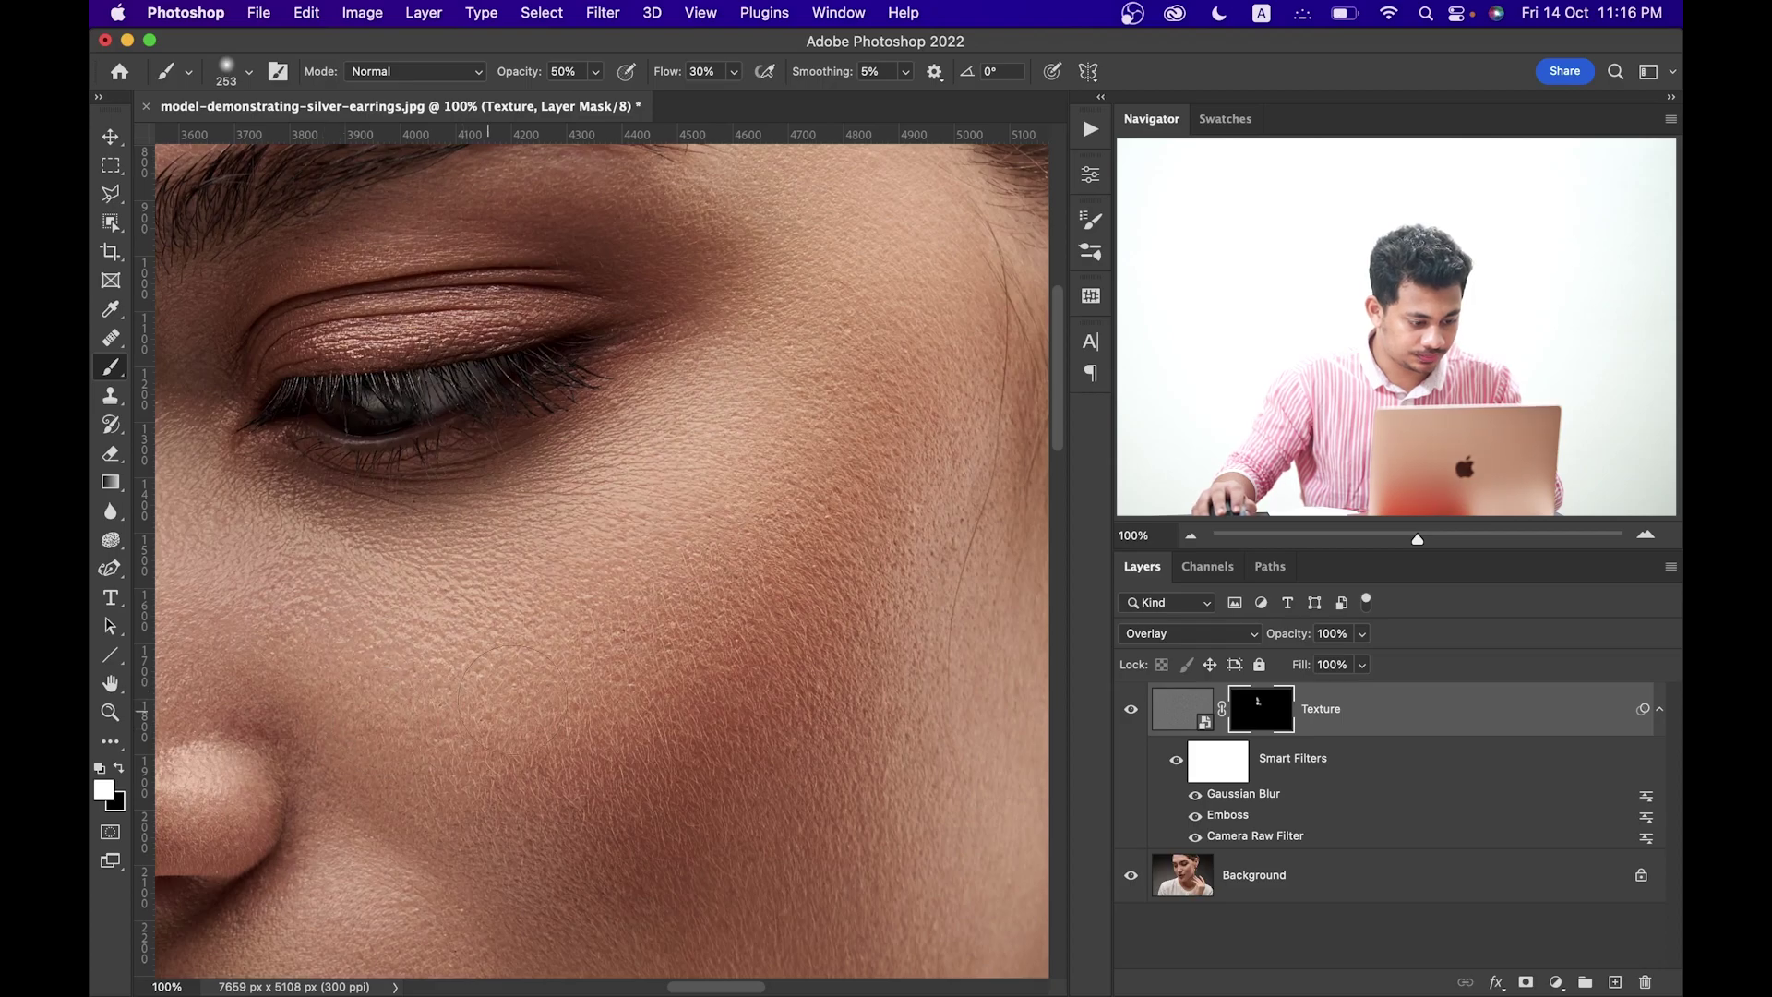
mouse_move(675, 696)
left_mouse_down()
mouse_move(581, 407)
mouse_move(471, 547)
left_mouse_up()
left_click_drag(543, 648, 597, 648)
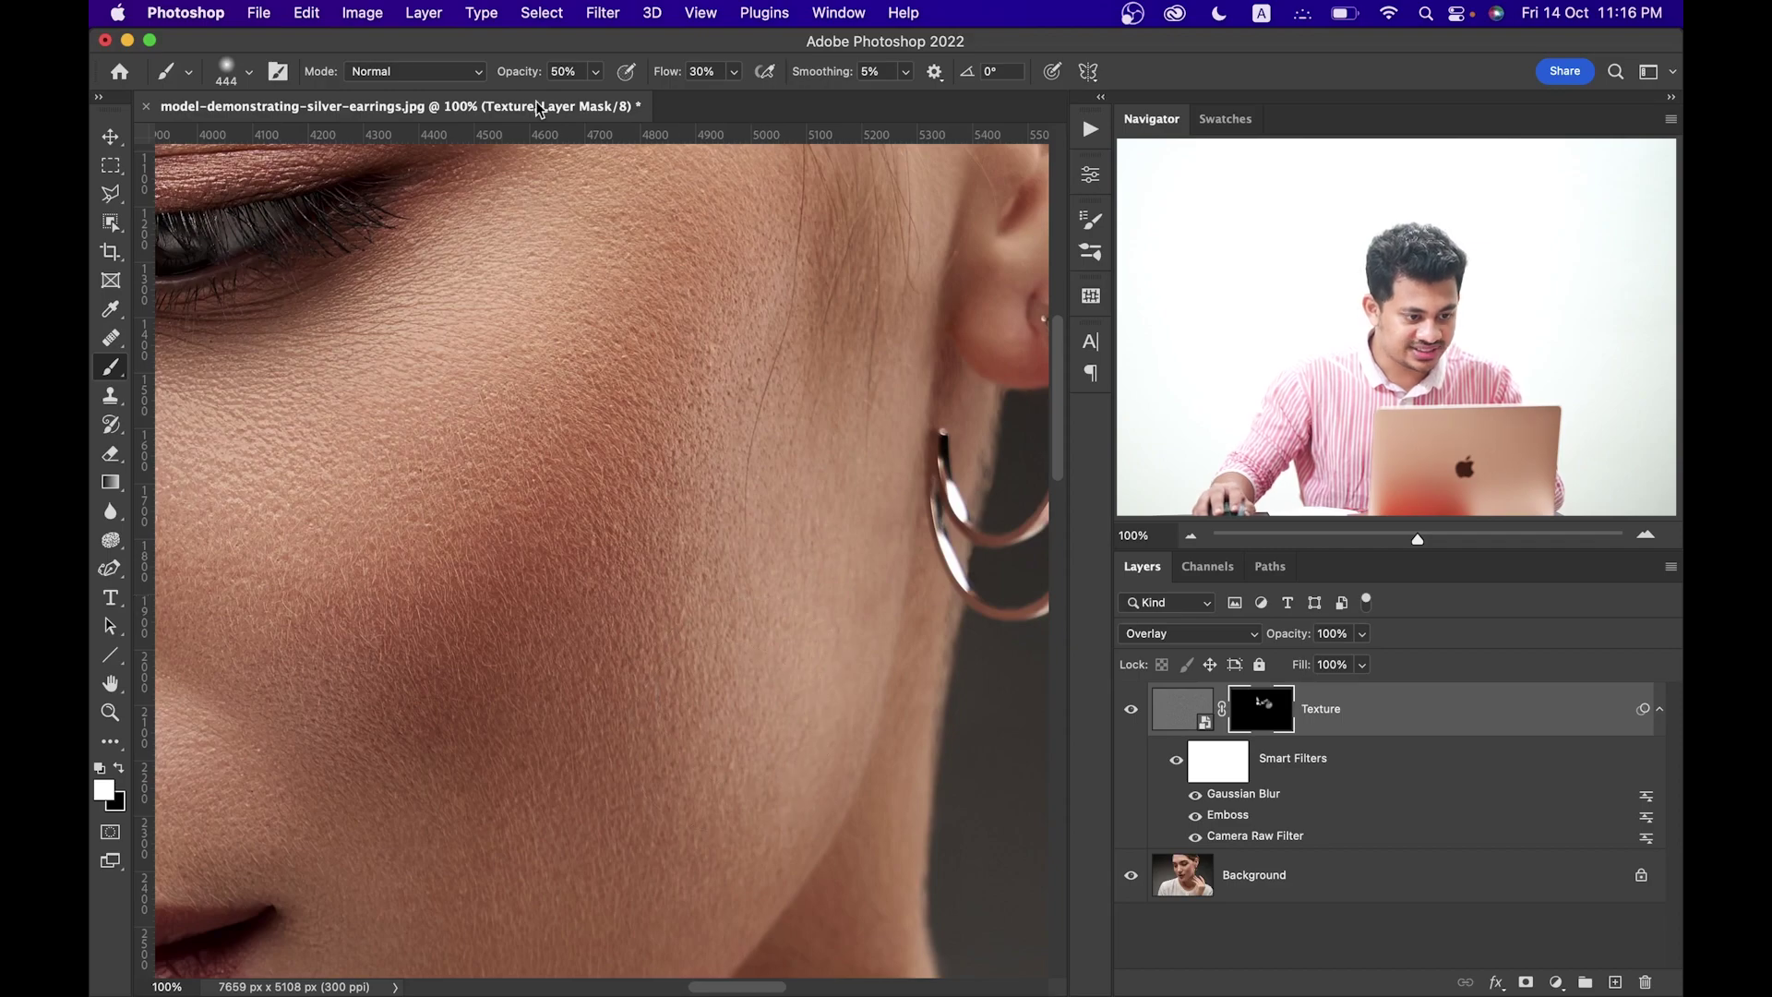
- Raise the brush opacity to 70% and reveal the texture on the outer cheek down towards the jaw
left_click_drag(533, 76, 552, 76)
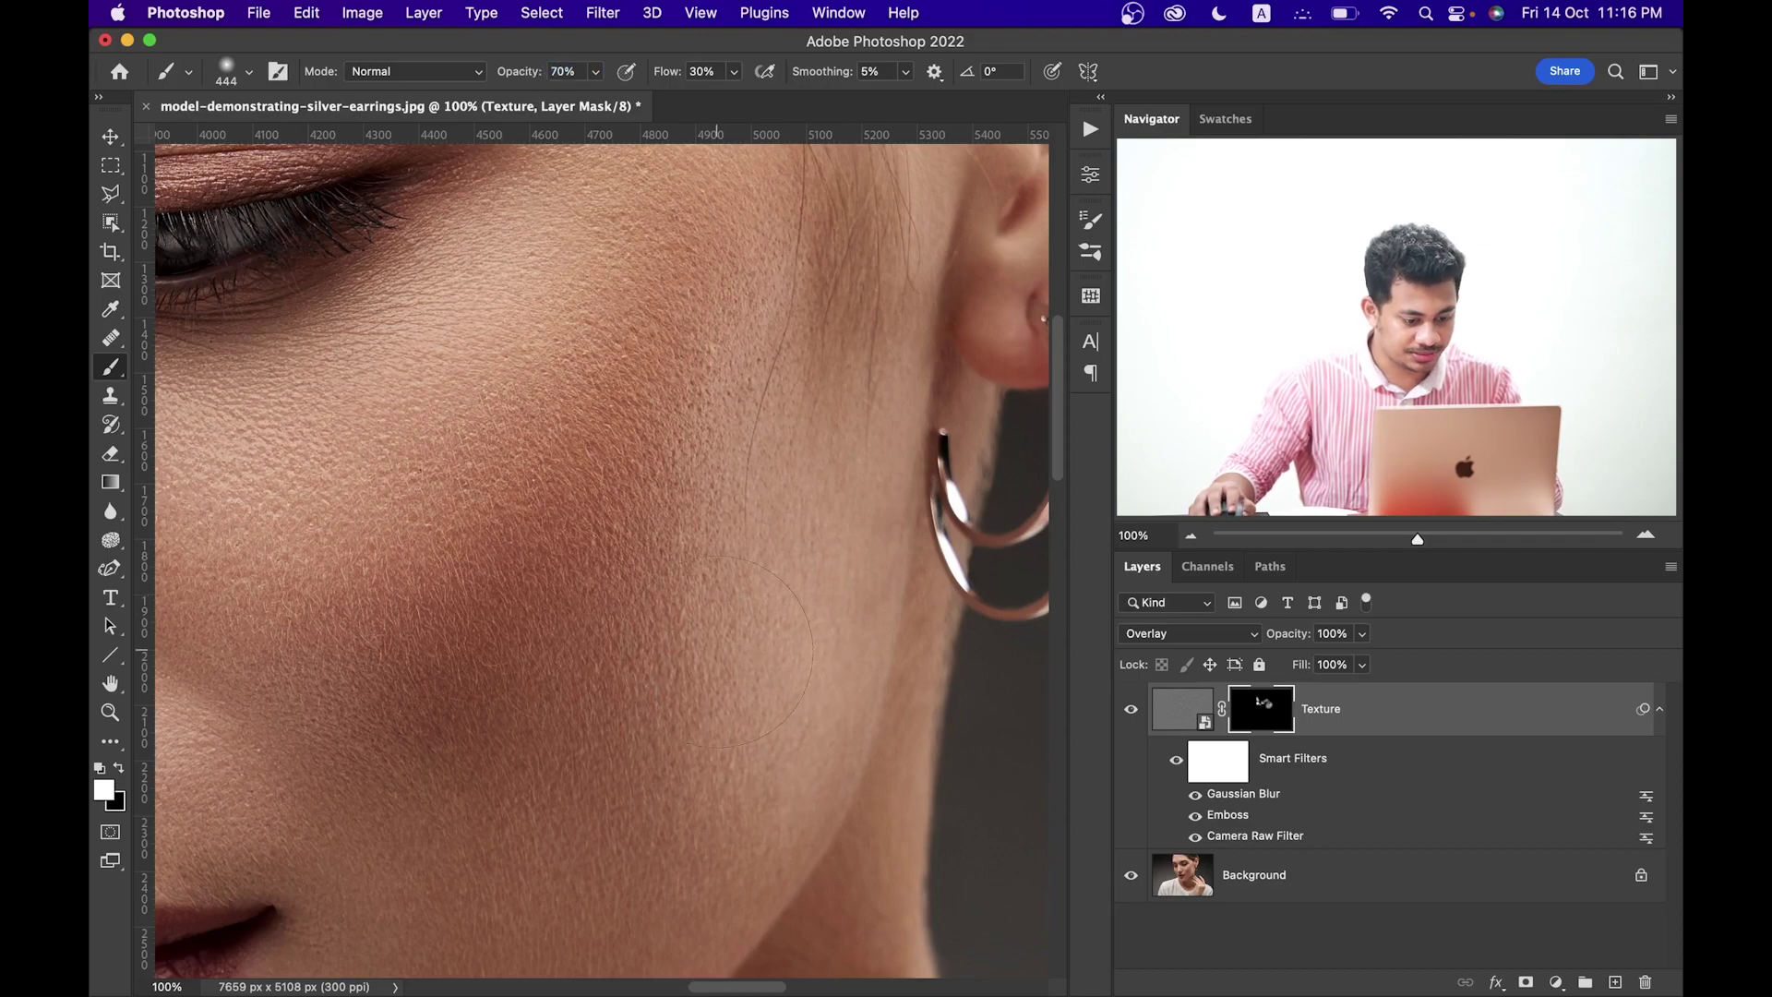
left_click_drag(715, 651, 729, 498)
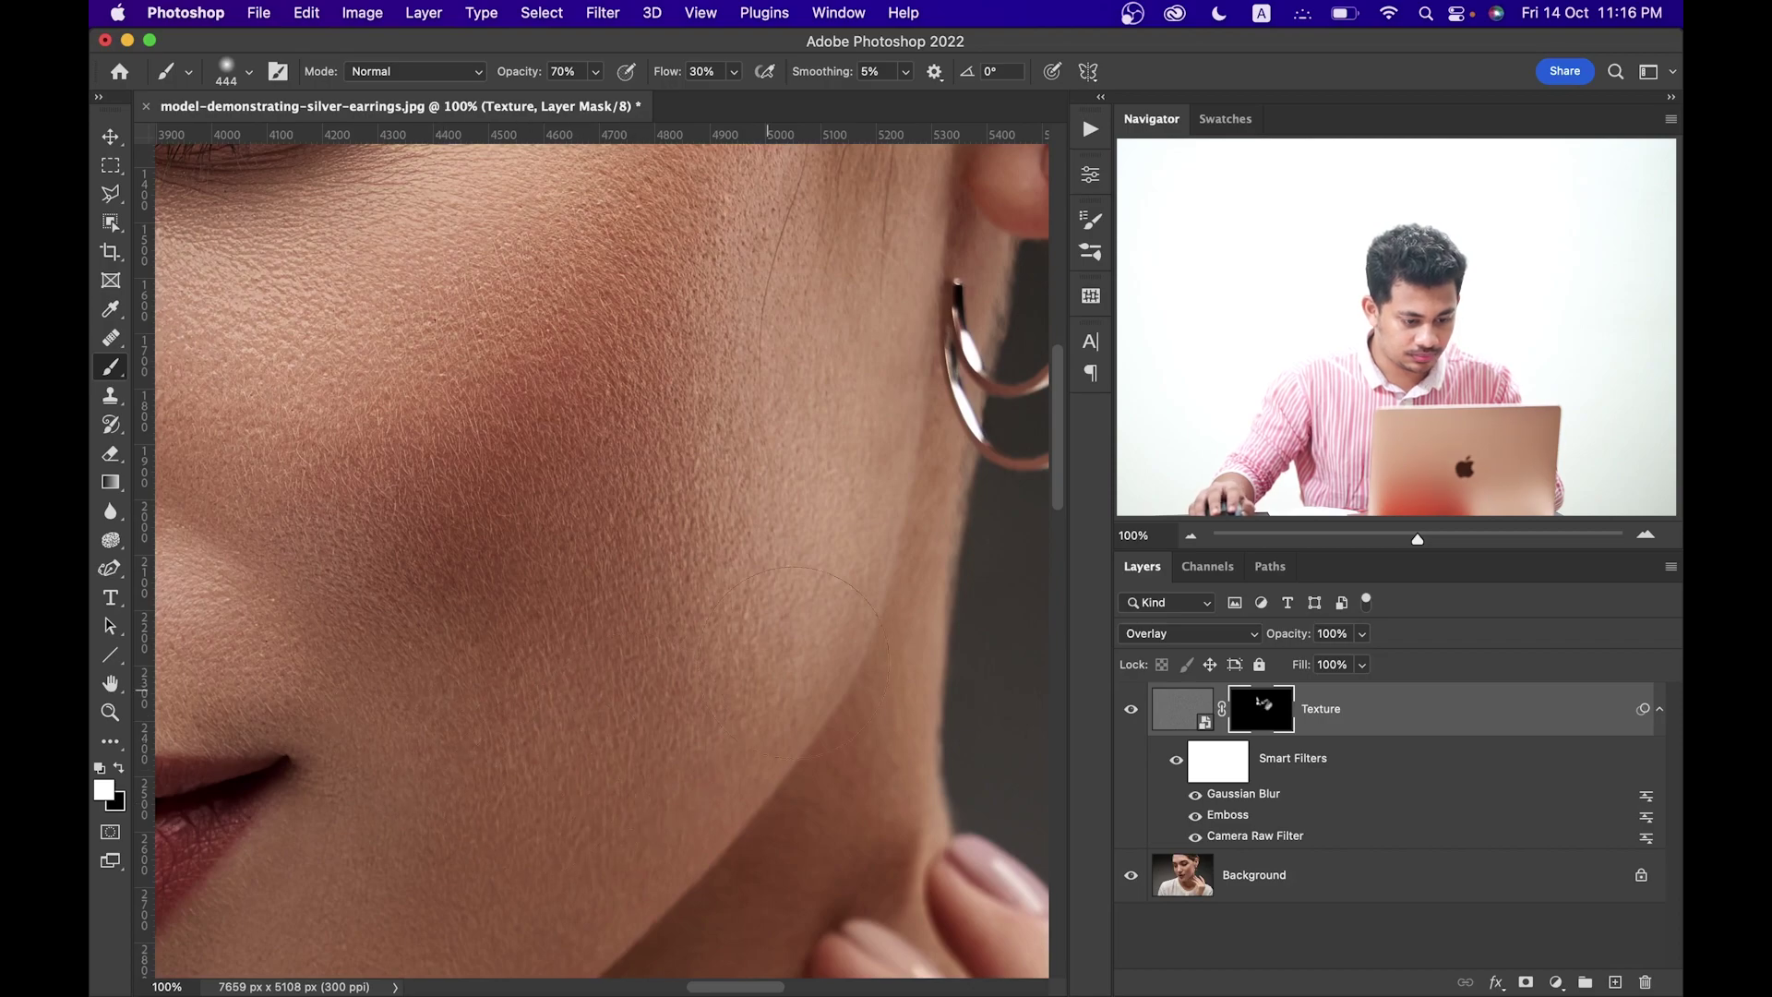
left_click_drag(579, 732, 692, 478)
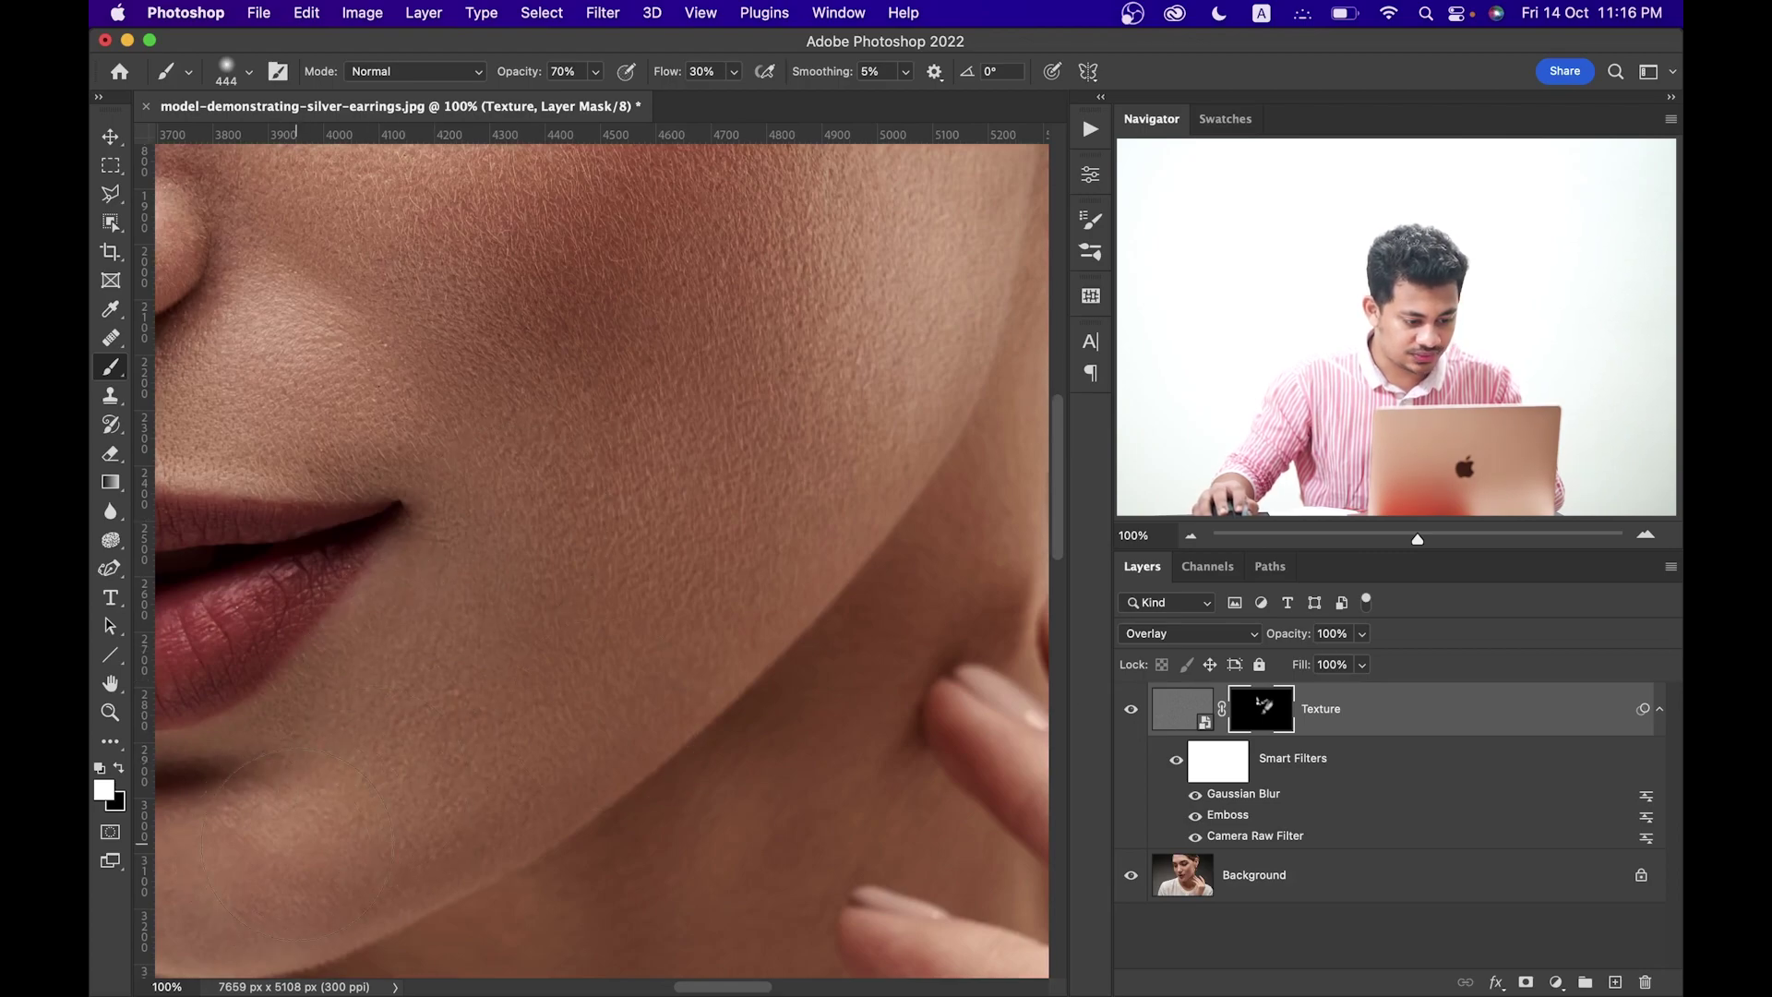
- Compare the lower cheek and jaw with the Texture layer hidden and shown
left_click(1131, 712)
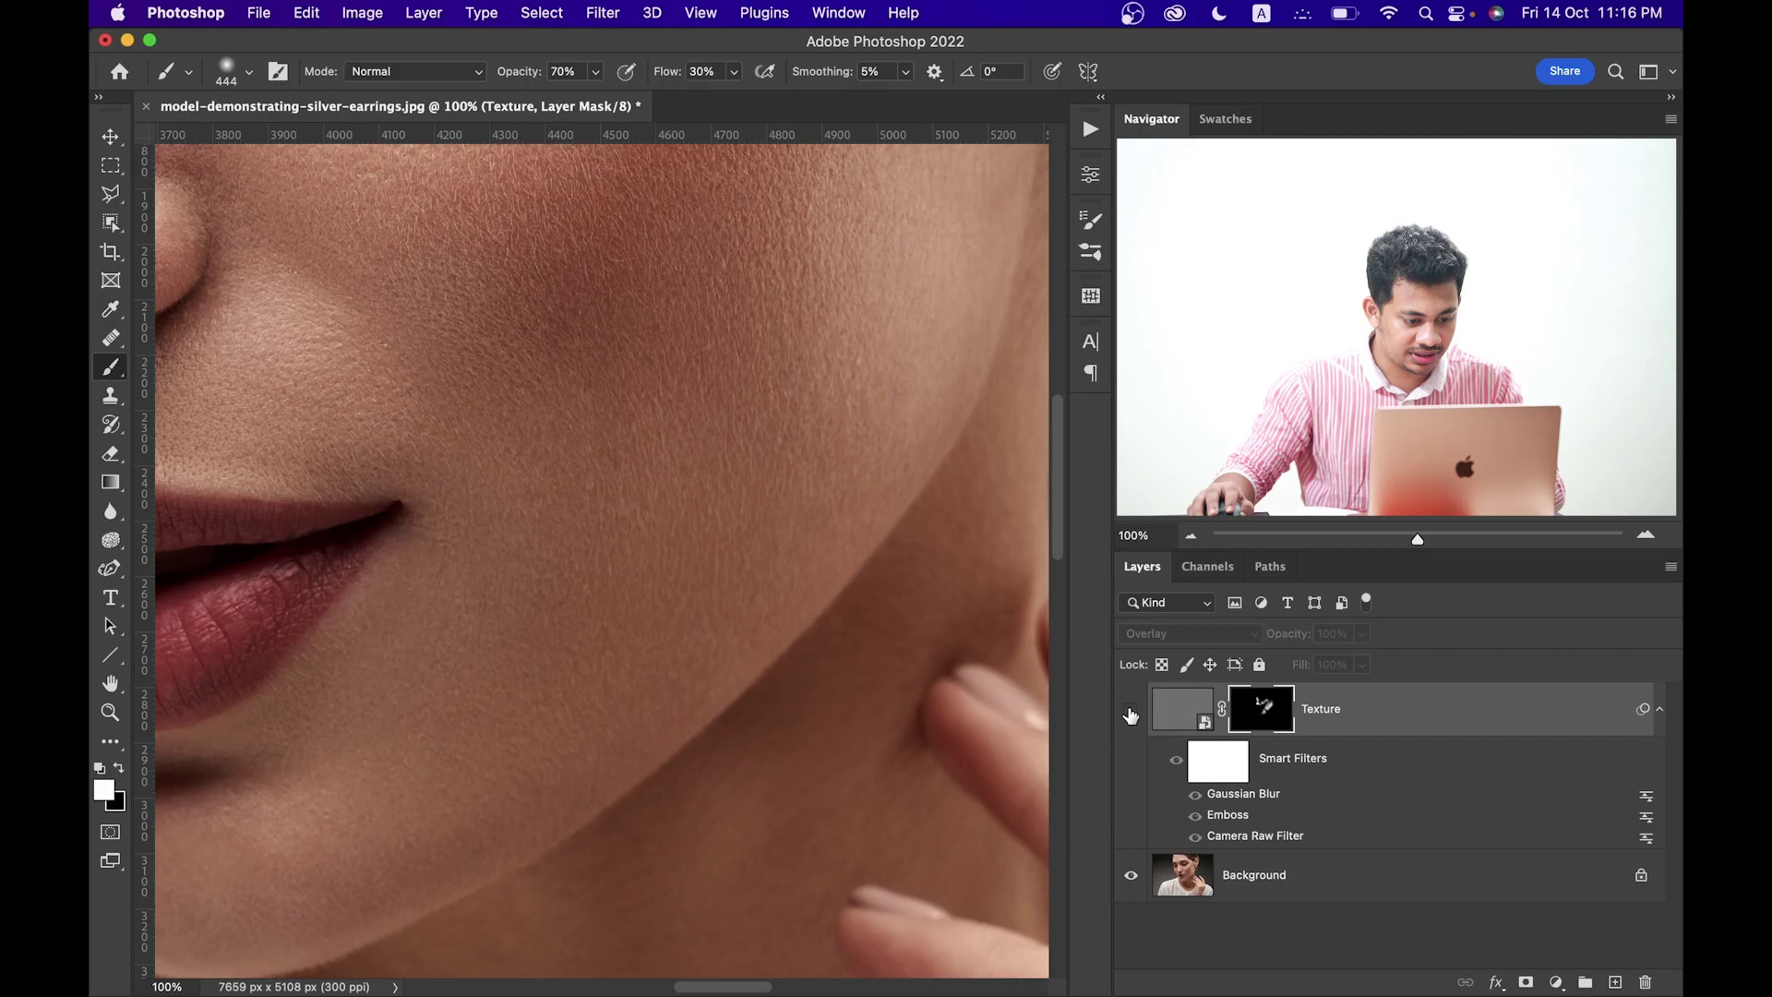
left_click(1131, 713)
left_click(1130, 714)
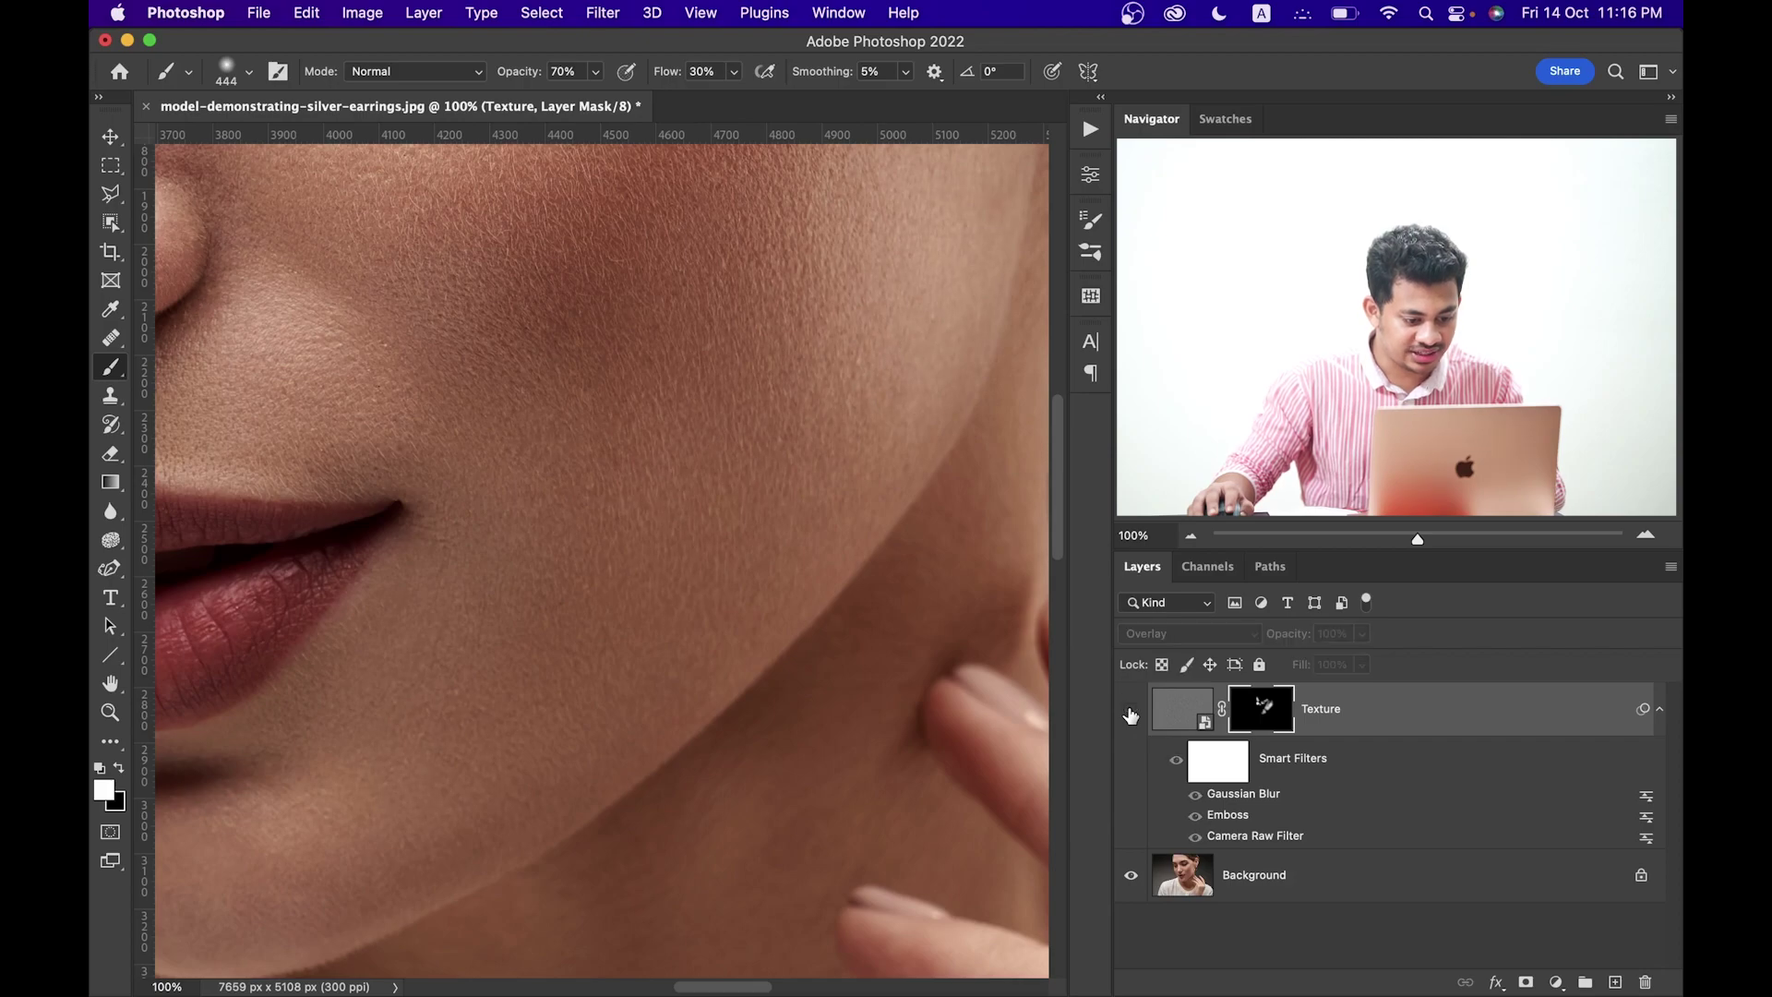
left_click(1131, 714)
- Set the brush to 300 px and 59% opacity, and extend the mask painting across the lower and outer cheek
left_click_drag(573, 584, 503, 587)
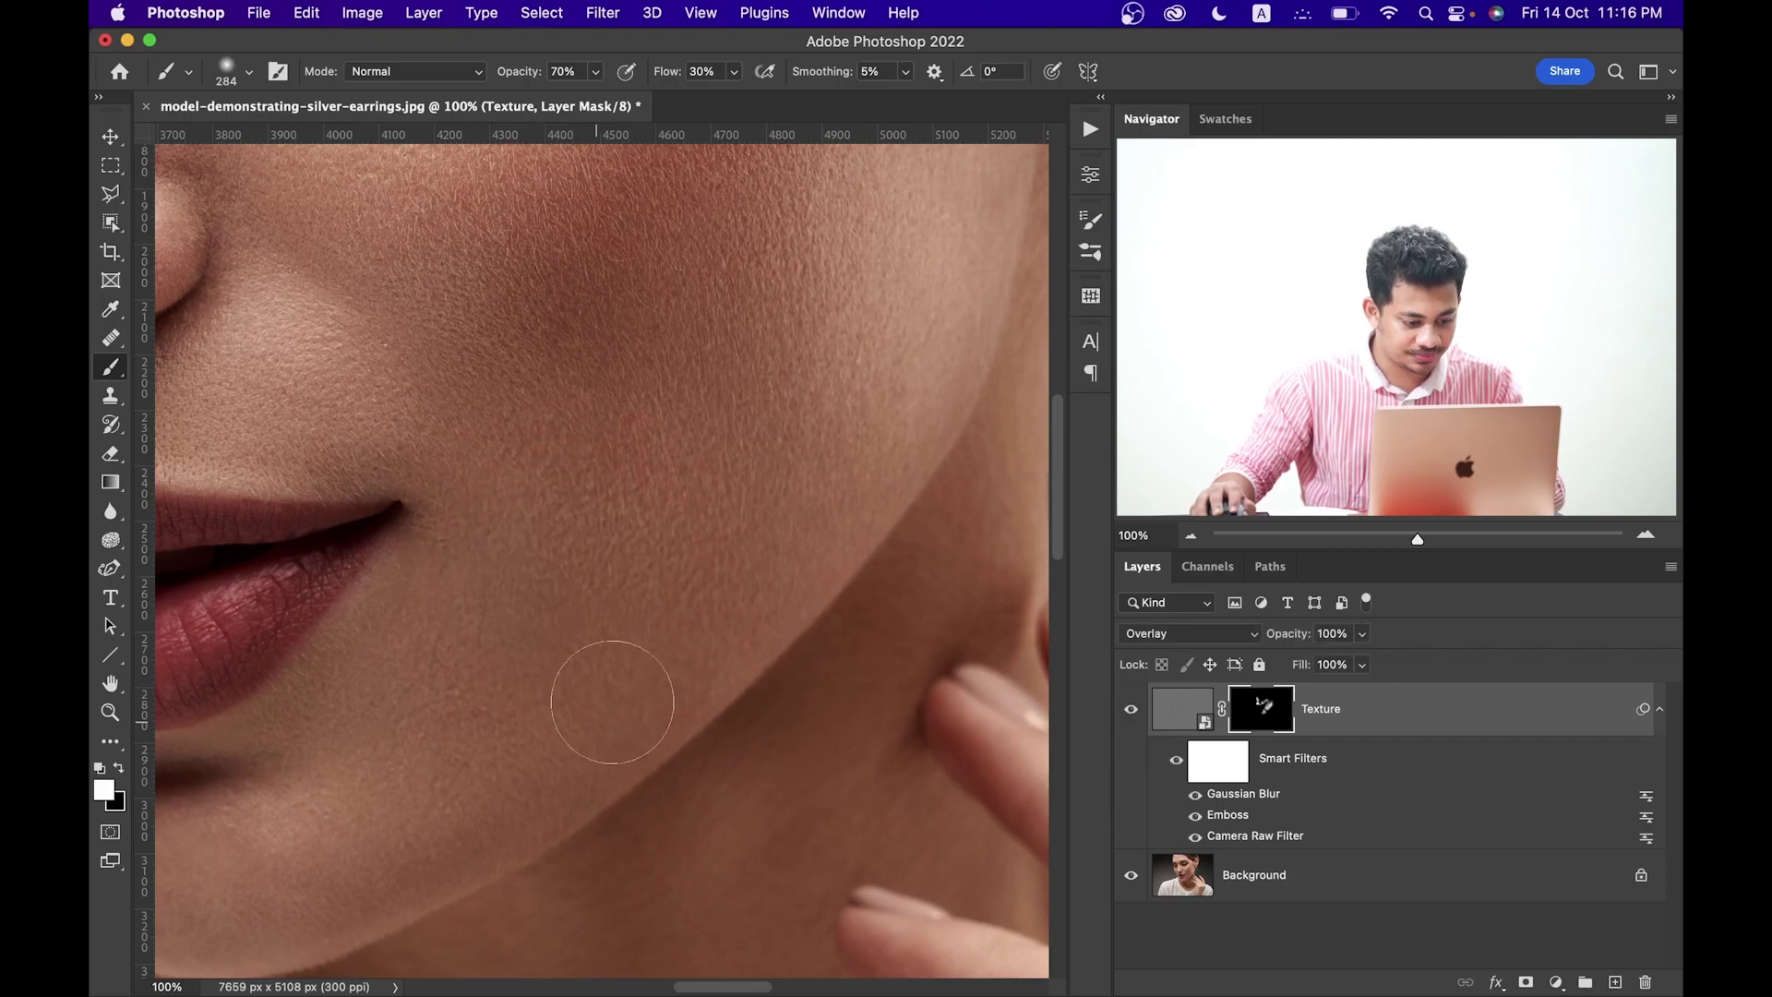
left_click_drag(725, 422, 735, 566)
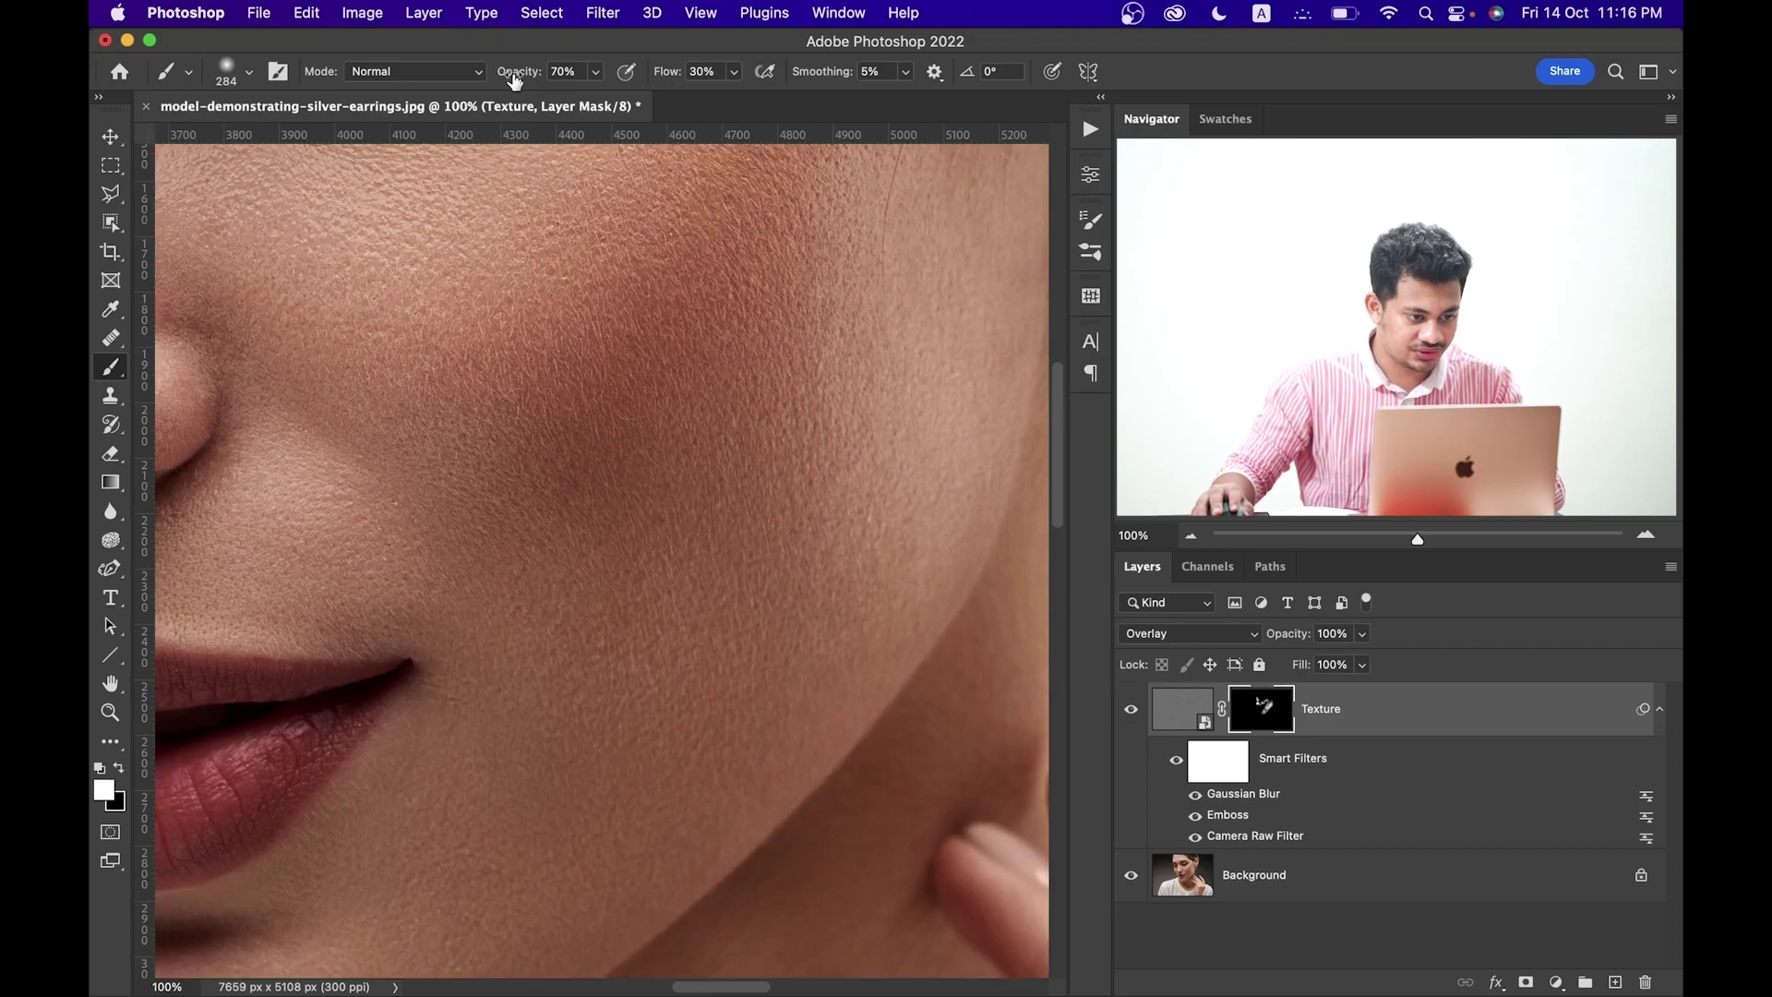
left_click_drag(515, 81, 499, 84)
key("bracketright")
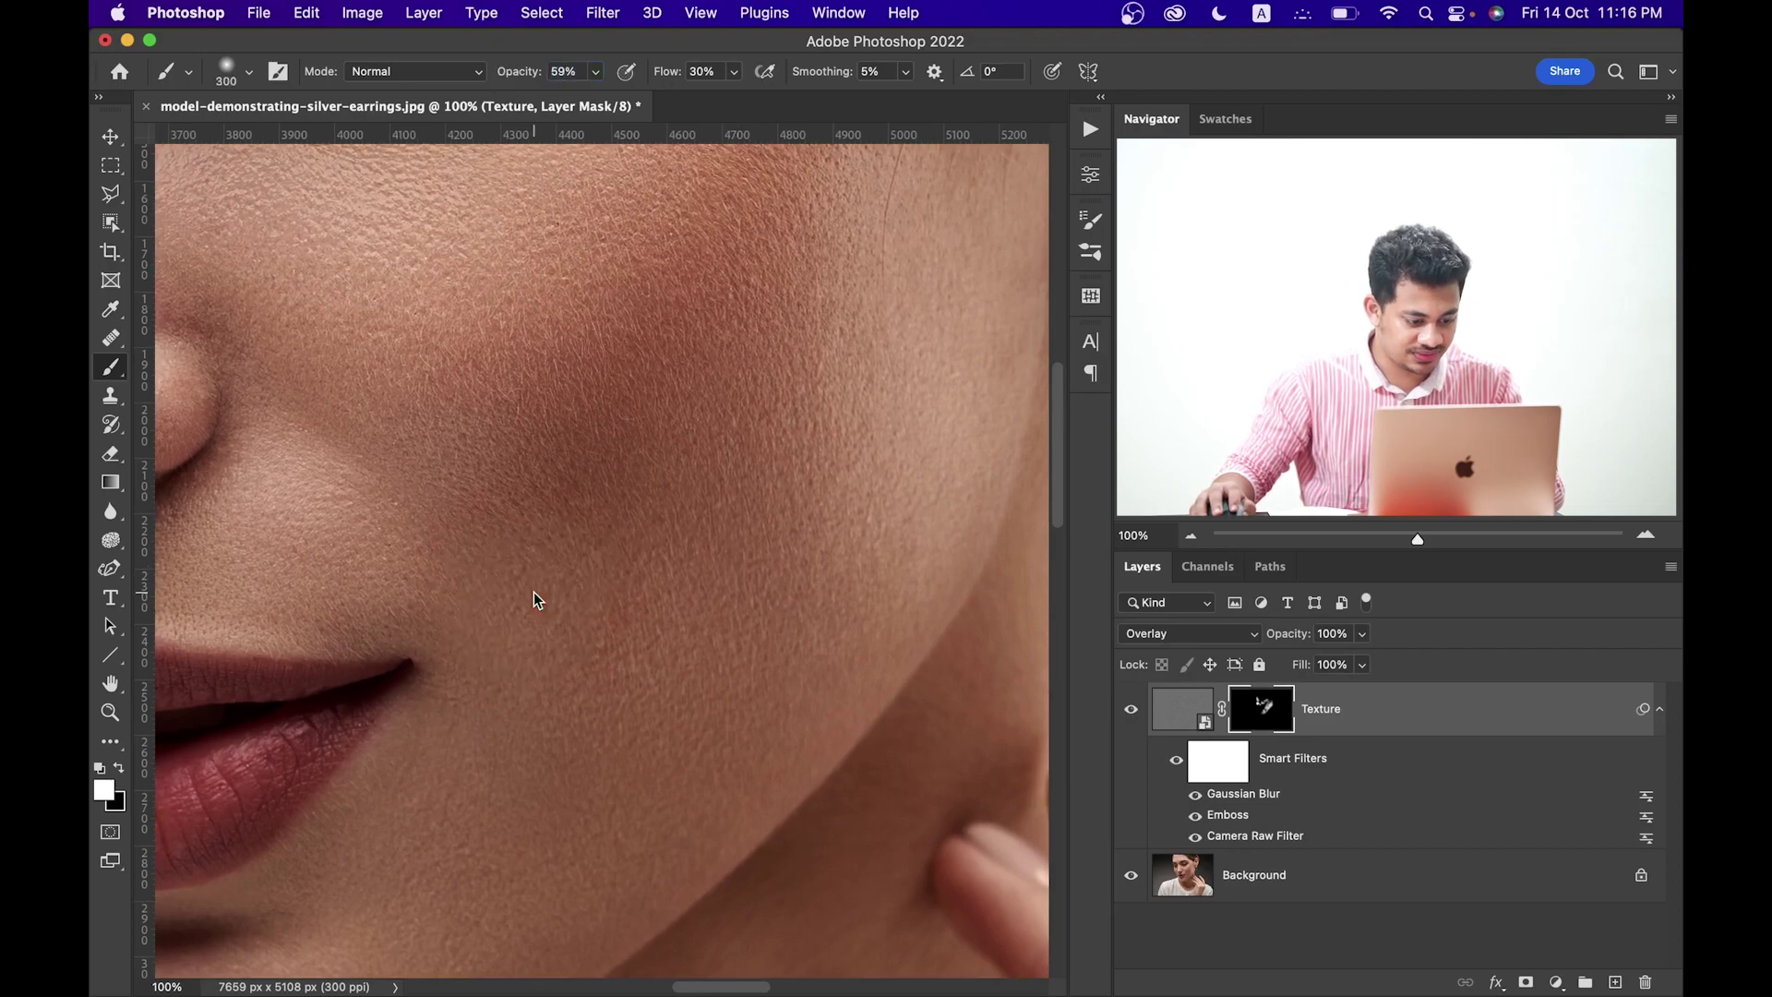
scroll(637, 619, "up", 2)
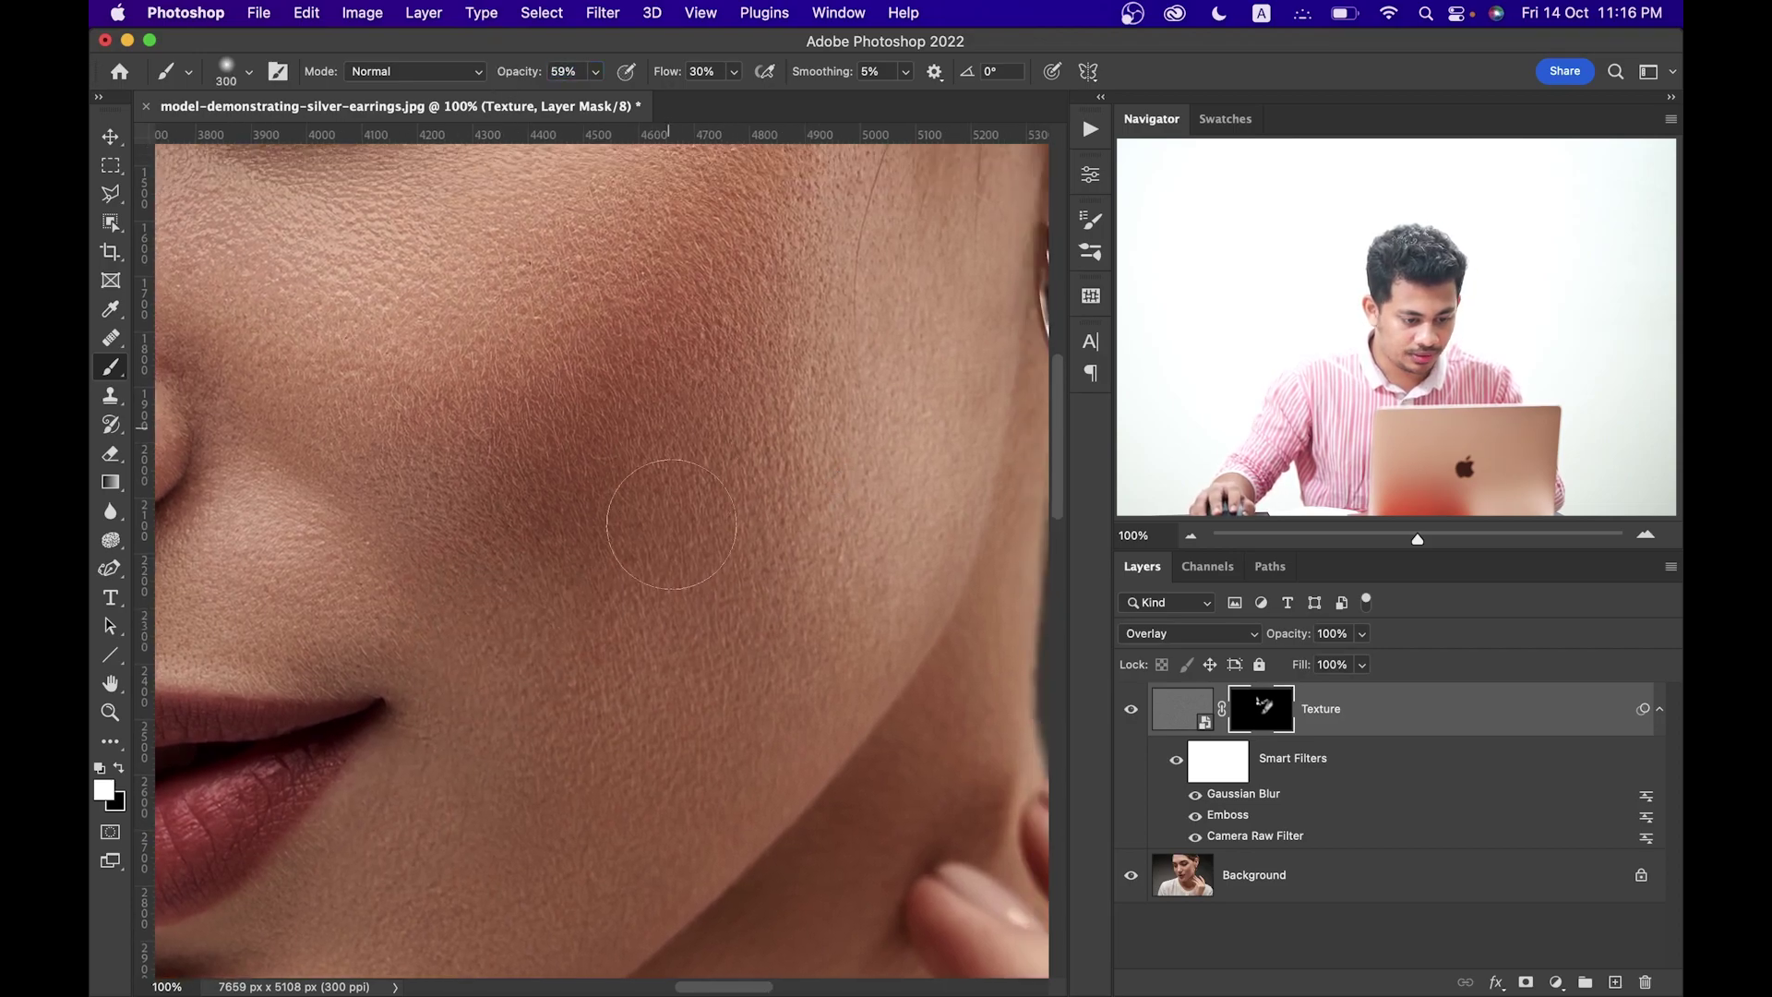
scroll(715, 284, "up", 3)
scroll(715, 285, "right", 2)
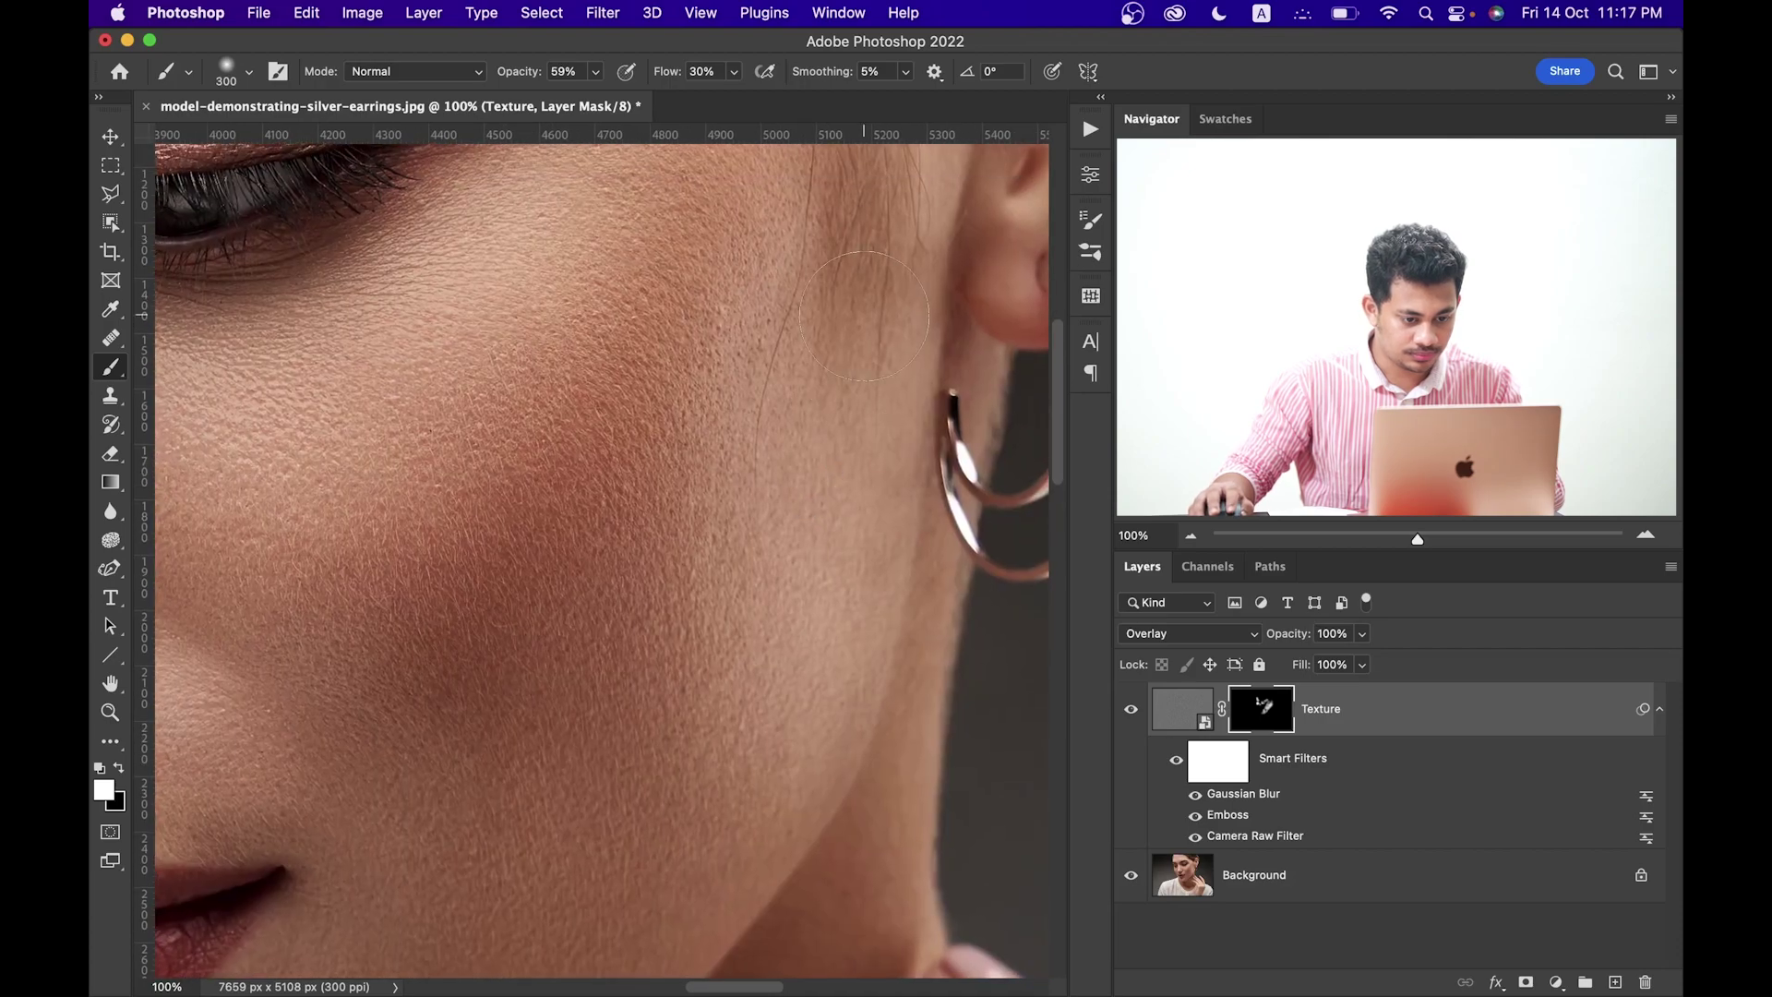
scroll(776, 490, "up", 2)
scroll(776, 489, "left", 4)
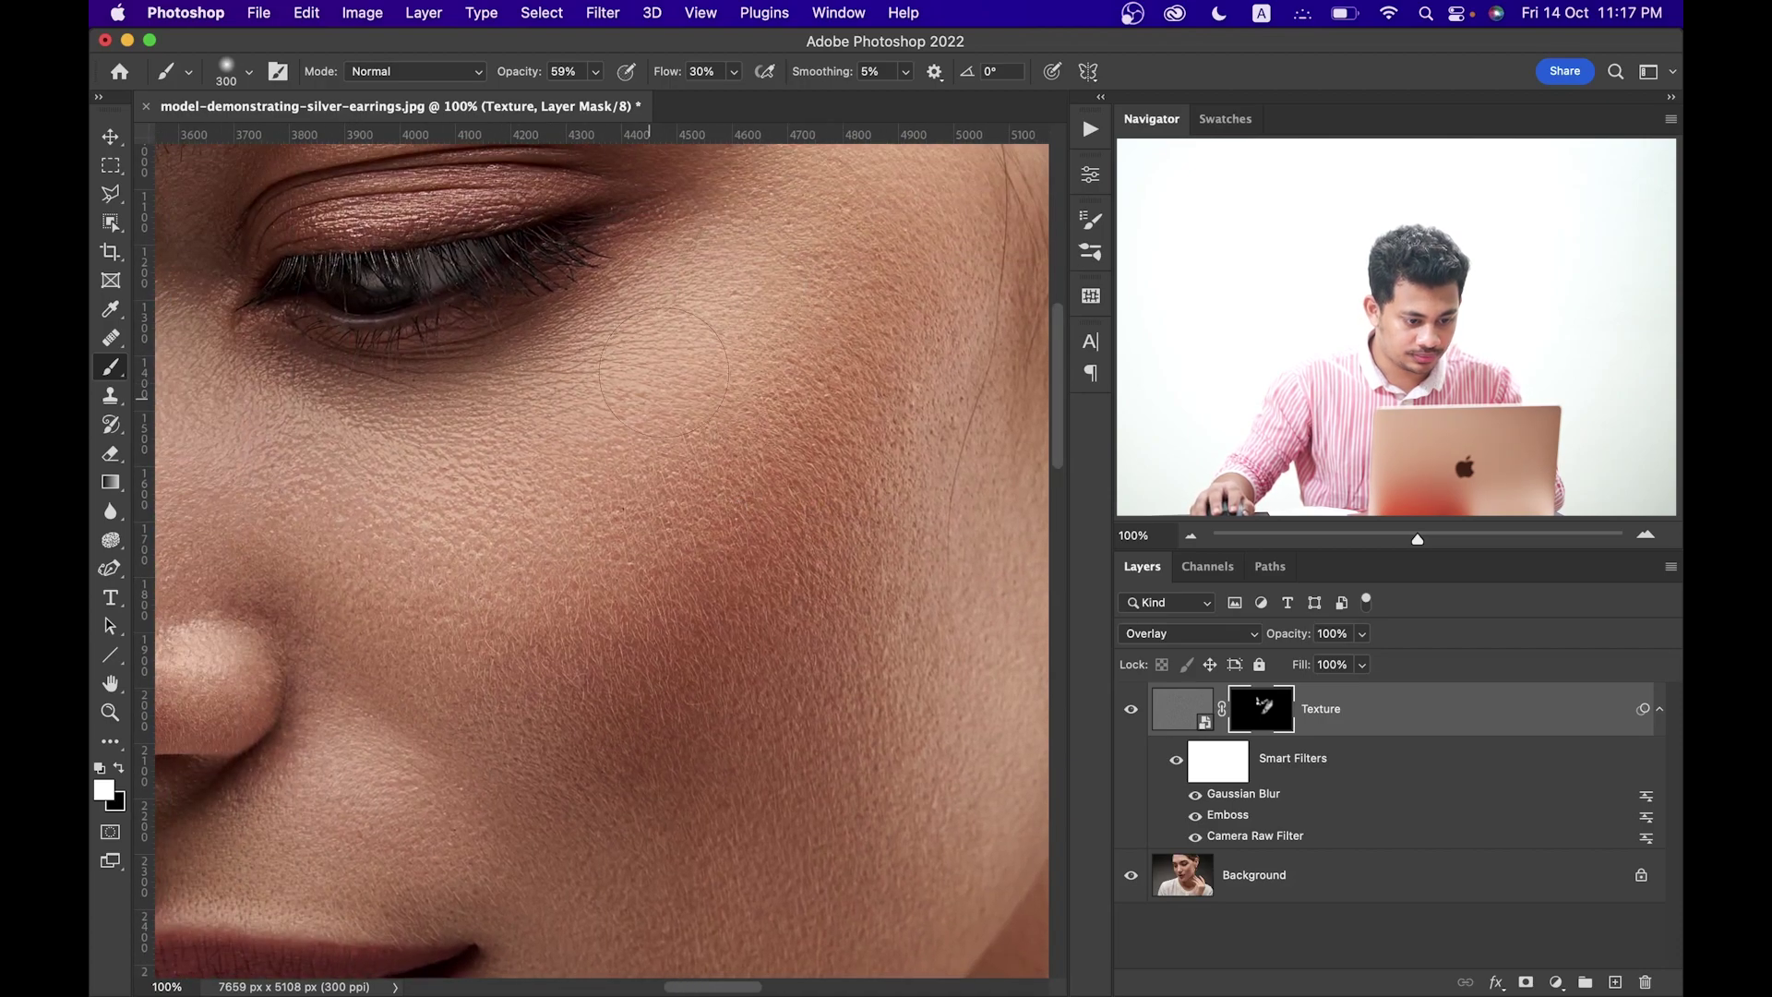
- Paint white on the Texture mask over the forehead and between the eyebrows, undoing a stray stroke
scroll(665, 585, "up", 10)
scroll(665, 585, "left", 10)
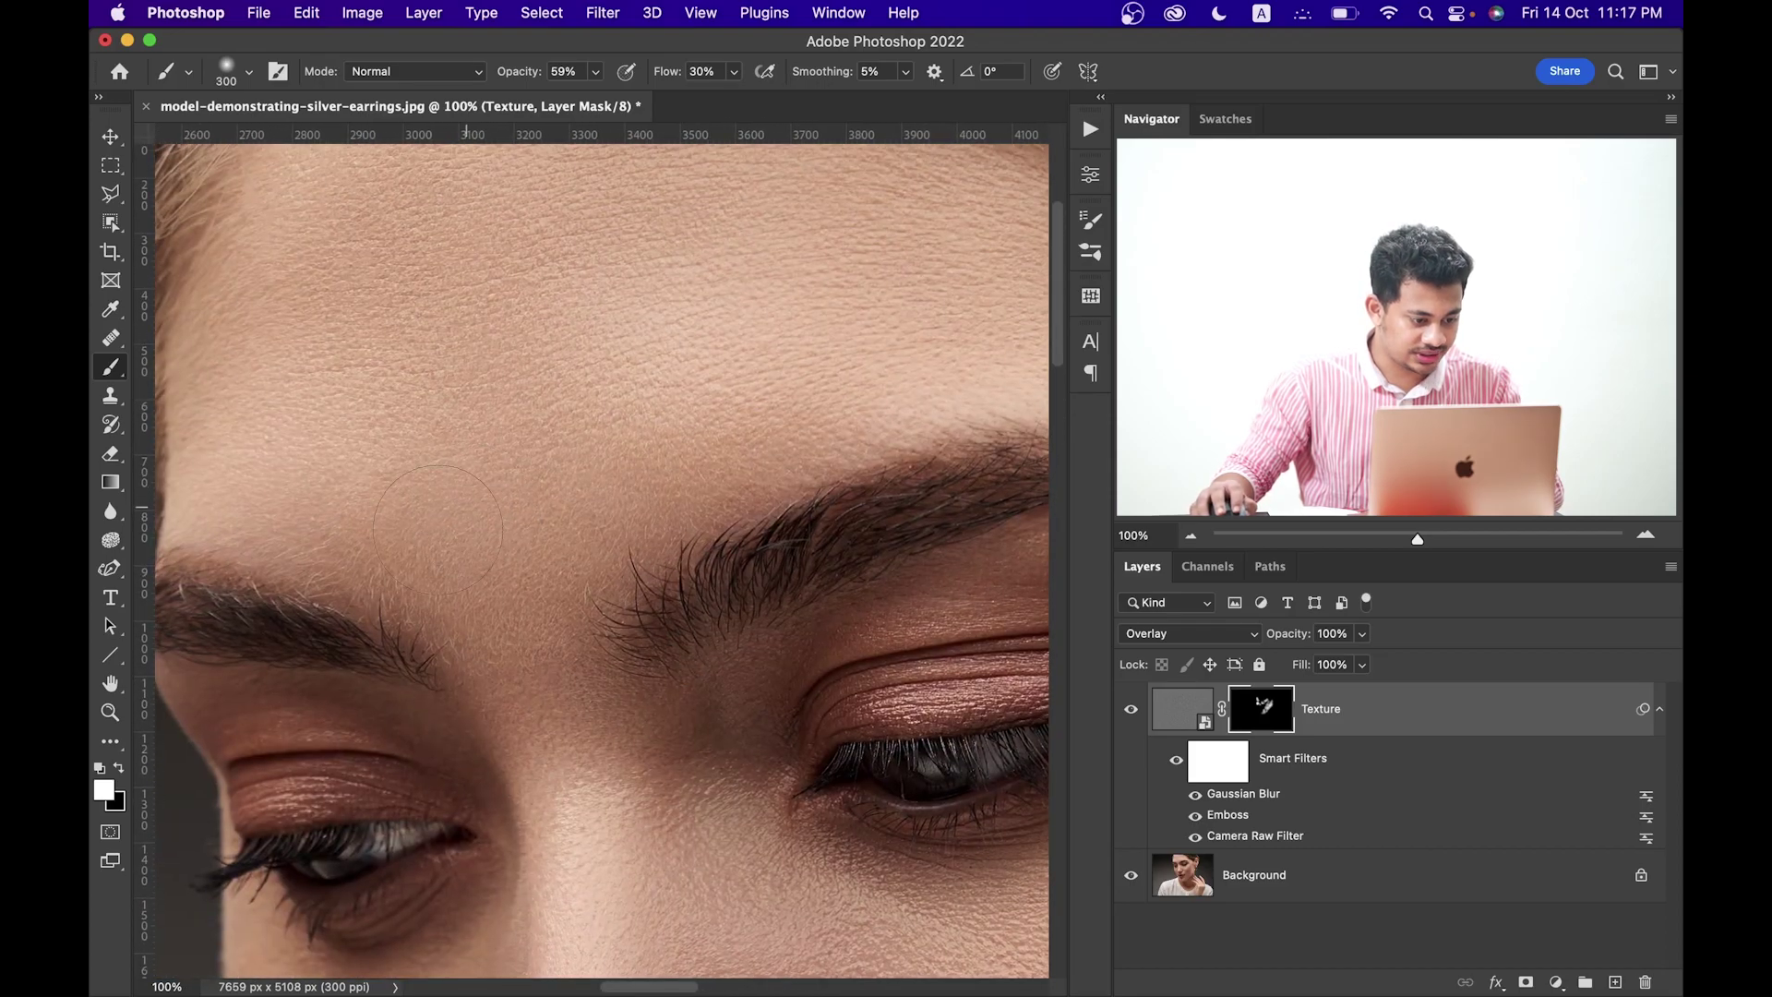
mouse_move(355, 511)
left_mouse_down()
mouse_move(305, 485)
mouse_move(297, 380)
left_mouse_up()
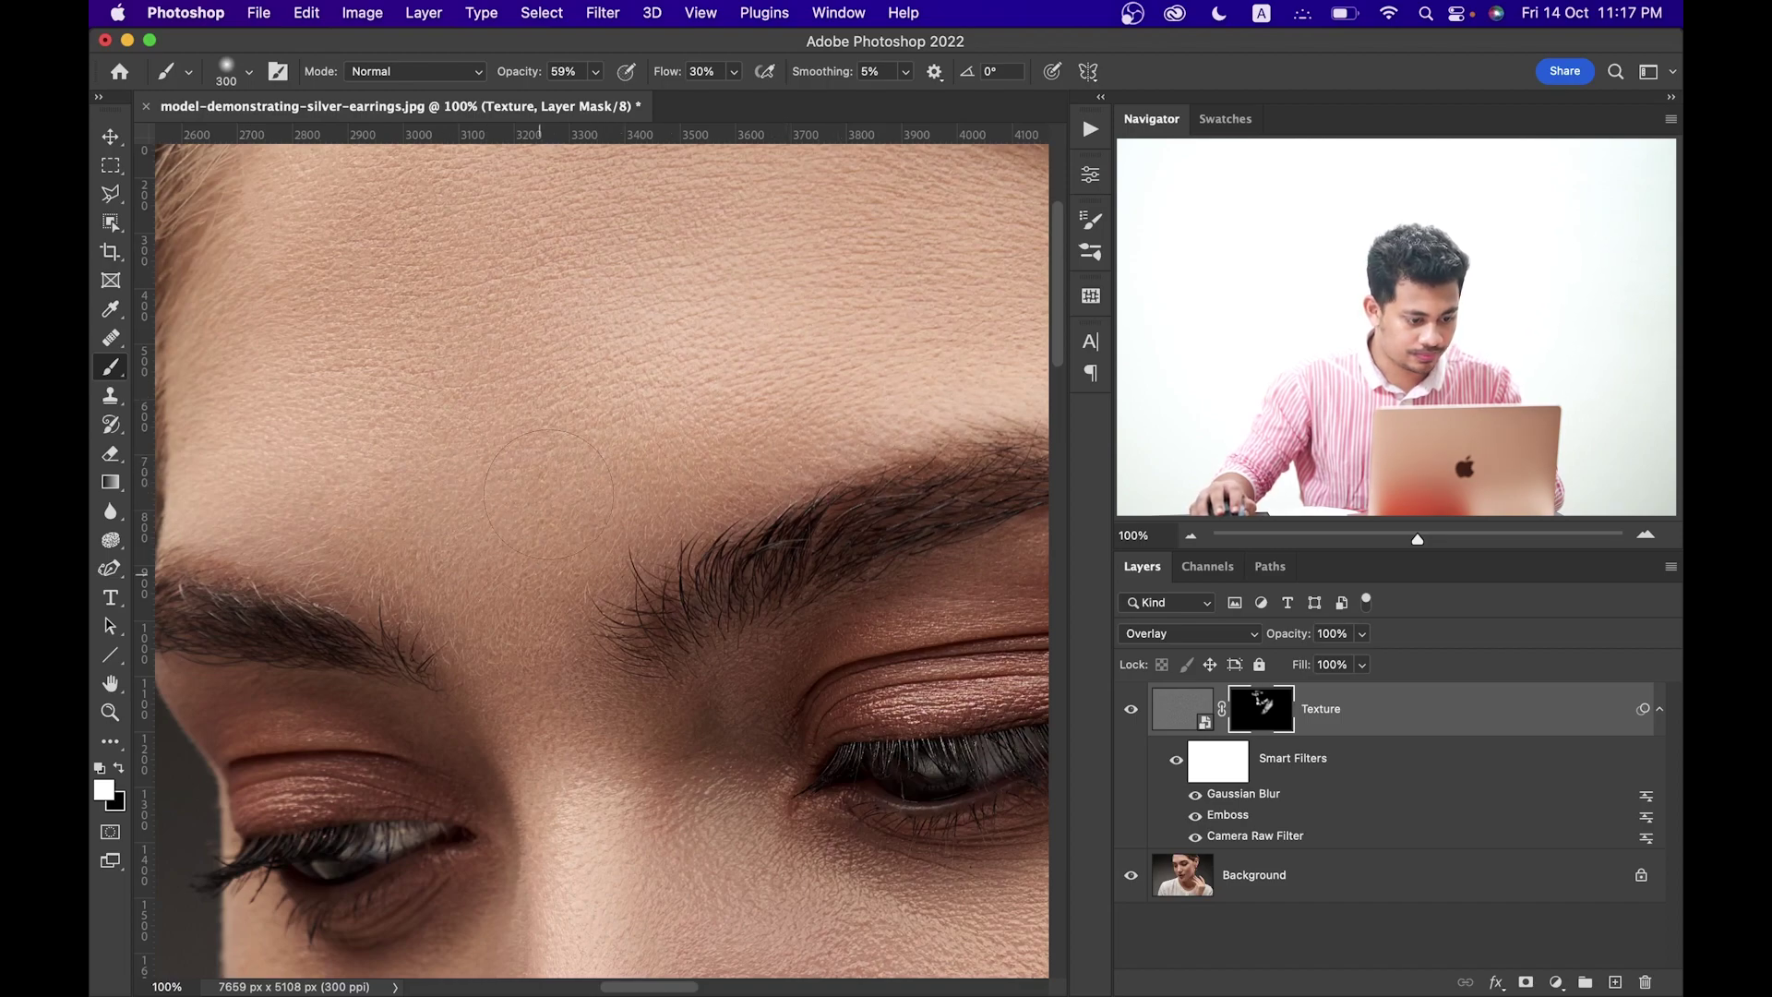
key("super+z")
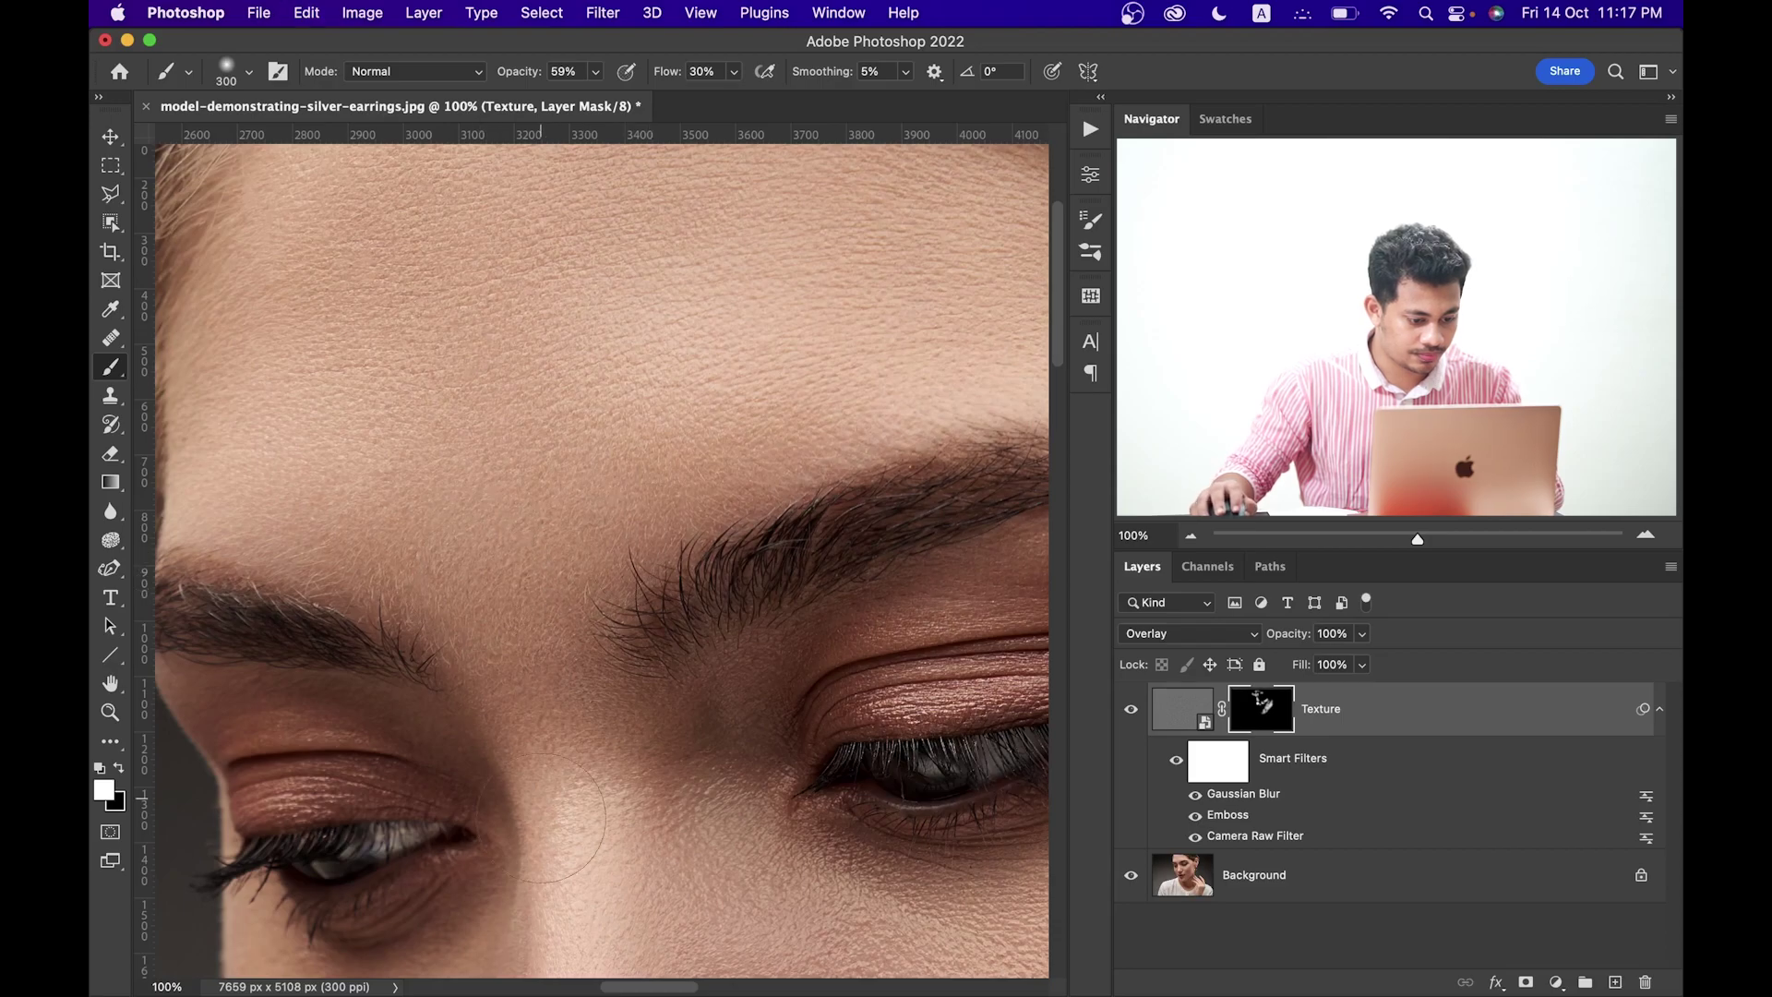
mouse_move(573, 858)
left_mouse_down()
mouse_move(595, 650)
mouse_move(647, 710)
left_mouse_up()
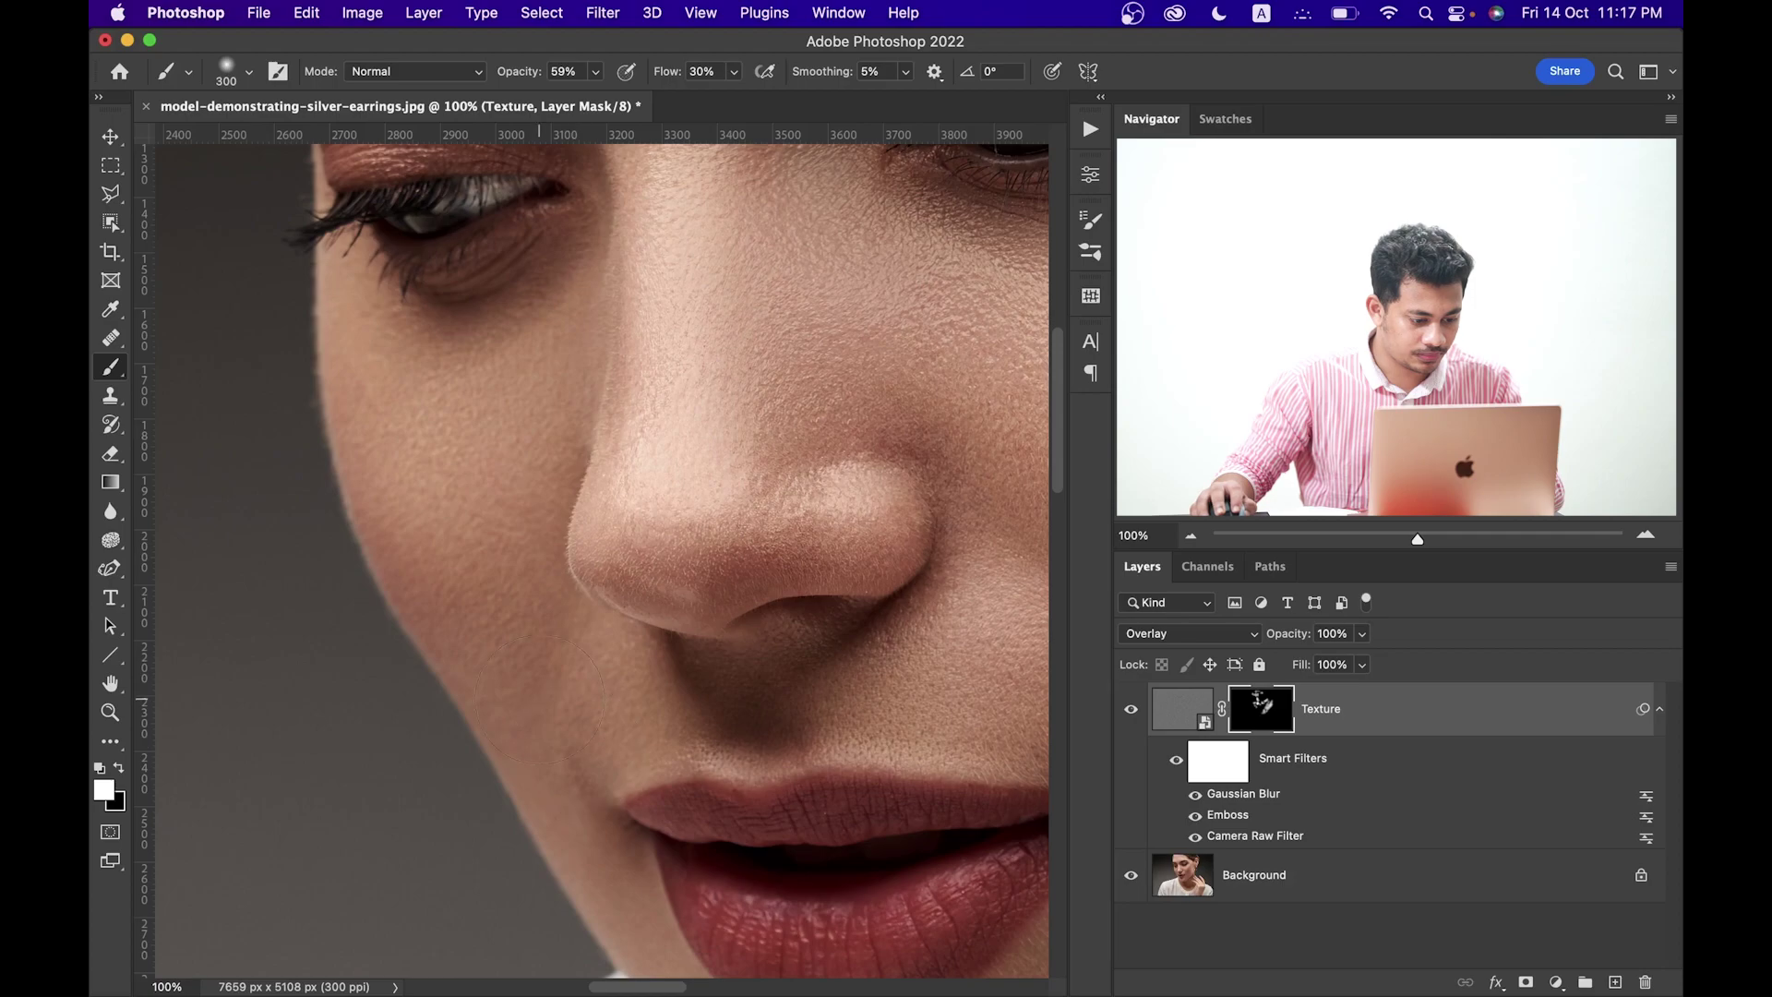
- Reveal the texture on the skin beside the nose and around the mouth by painting white on the mask
left_click_drag(647, 544, 457, 434)
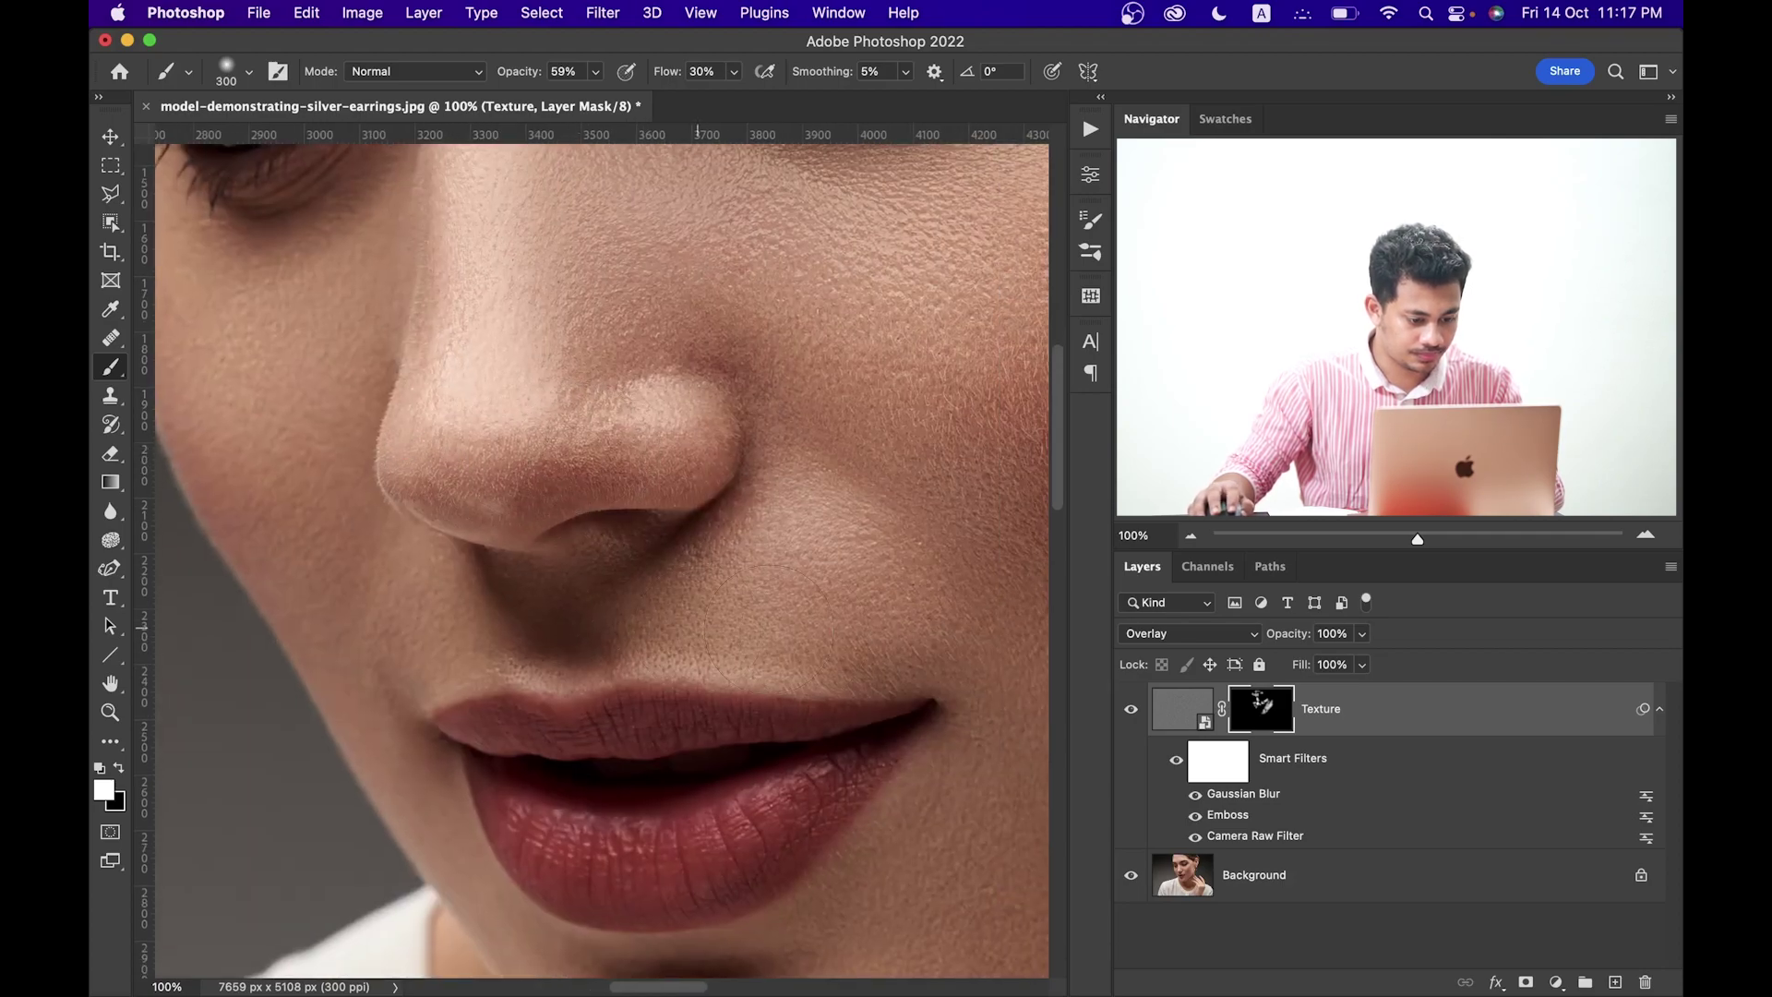
left_click_drag(437, 663, 420, 446)
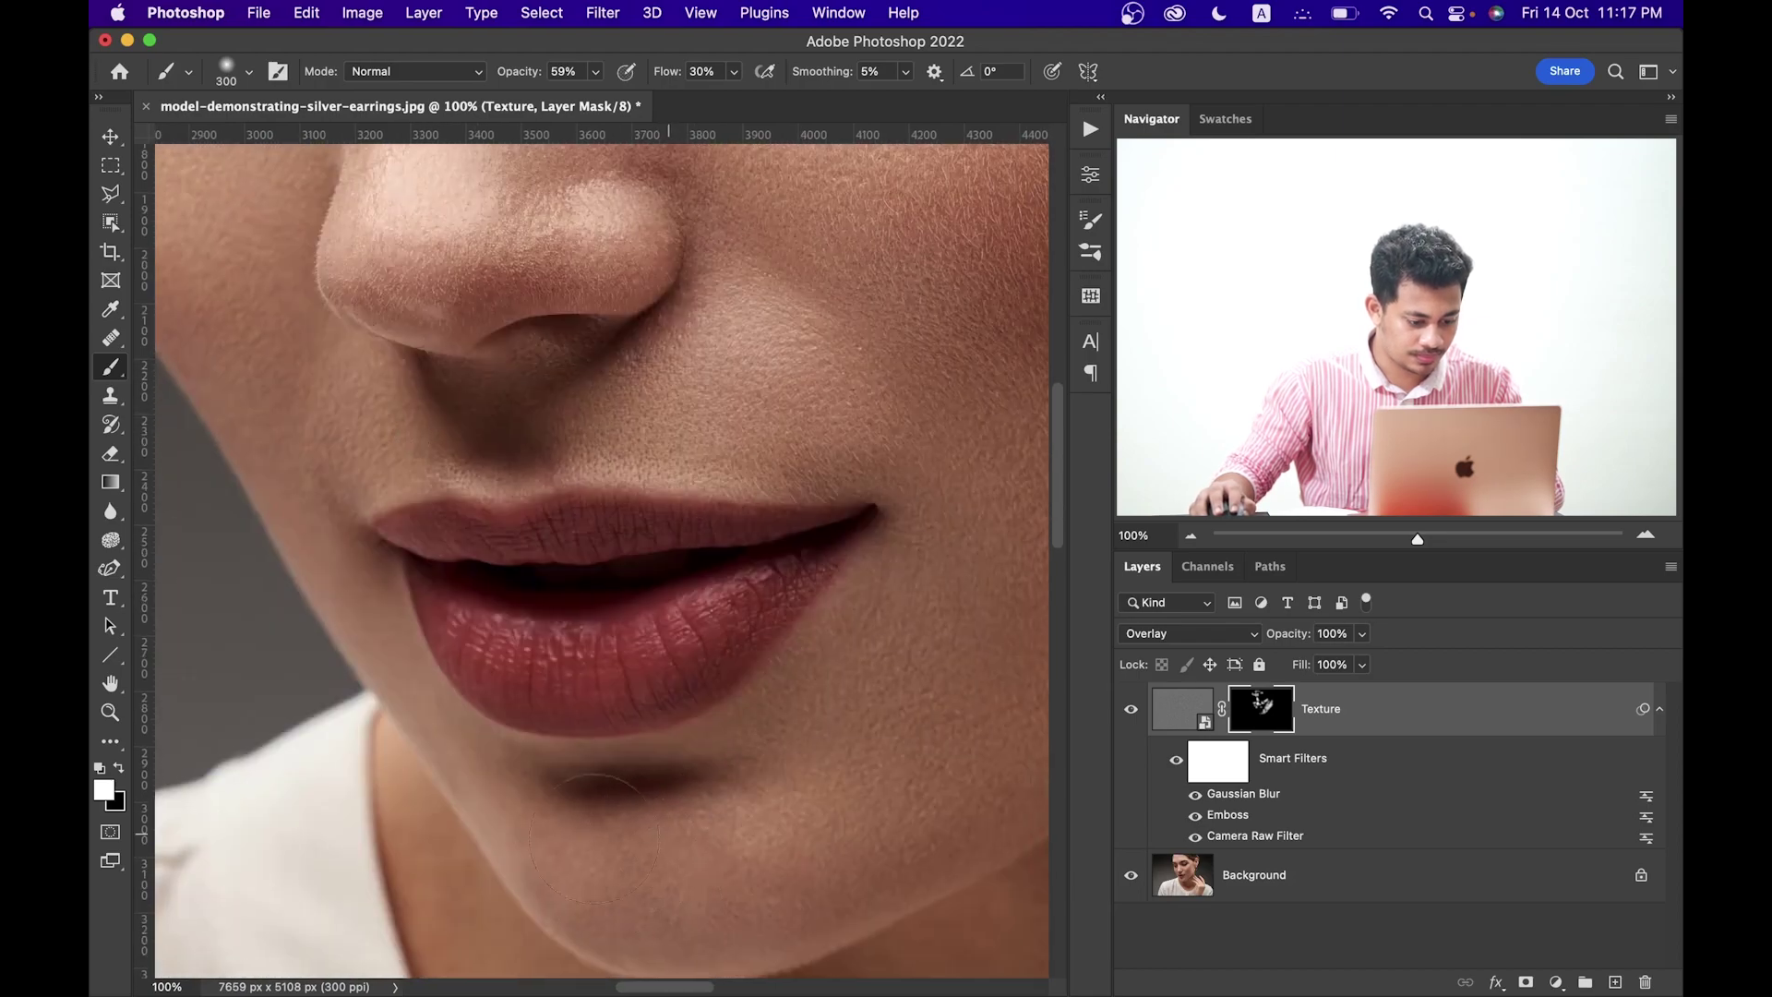
left_click_drag(718, 520, 785, 838)
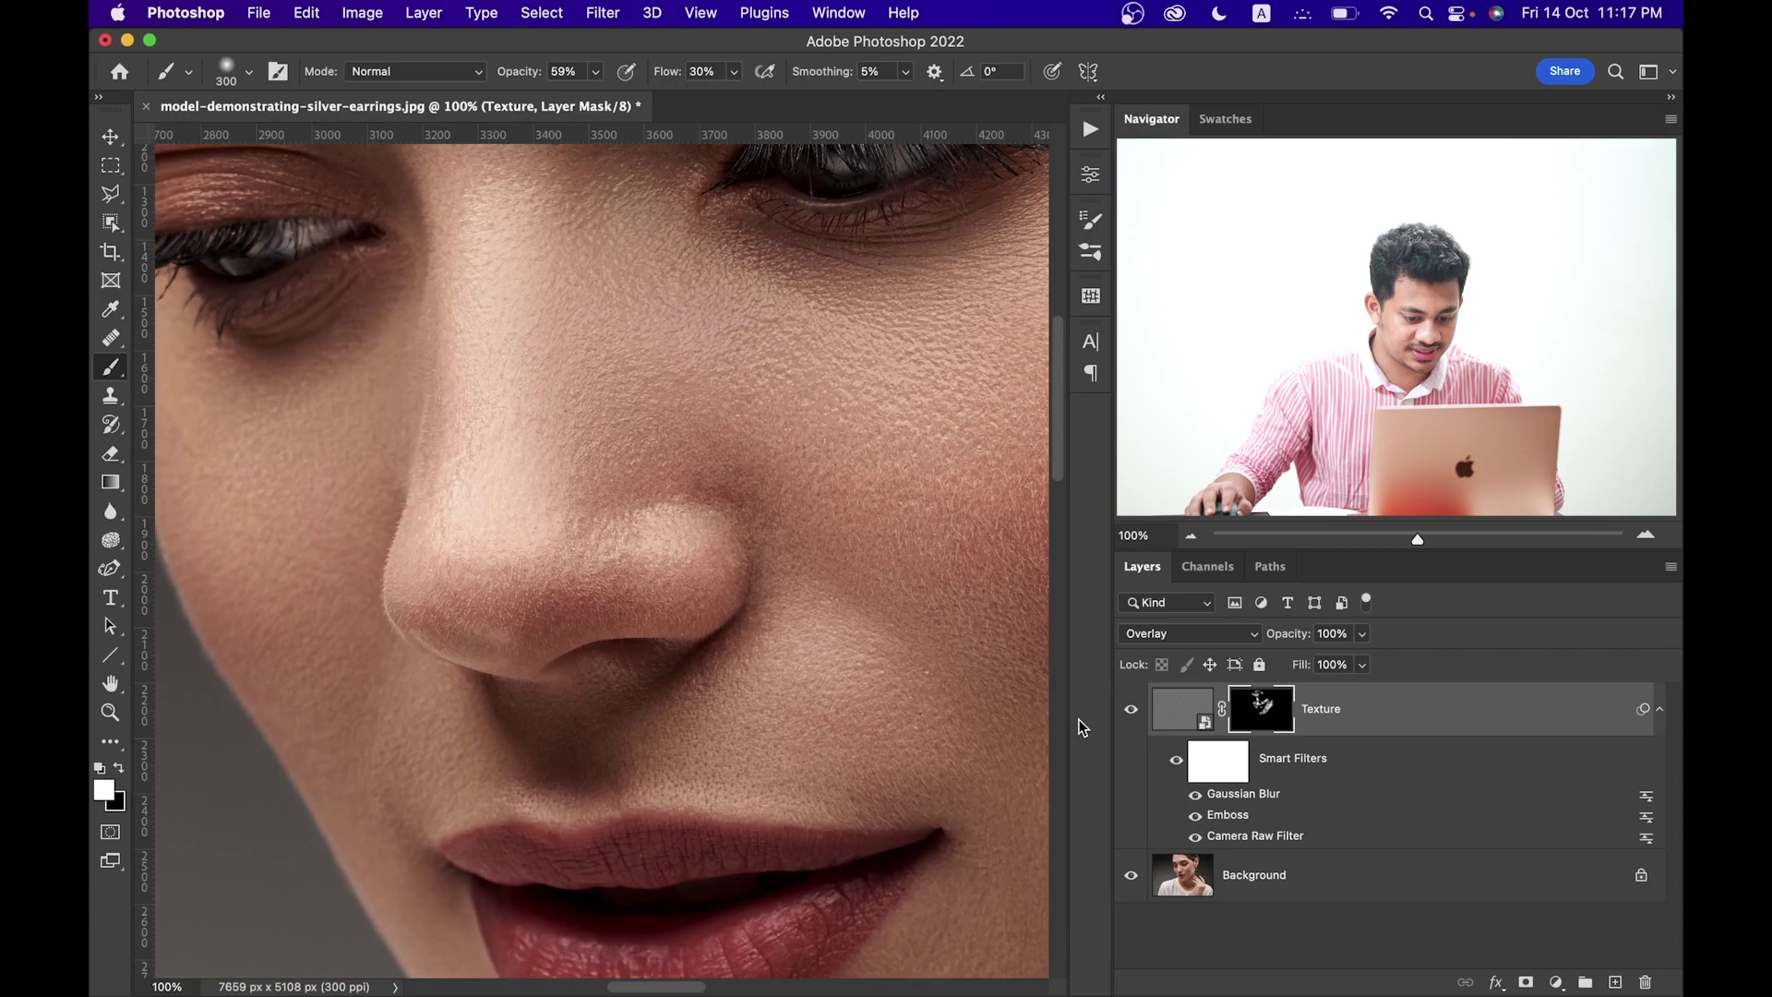
- Compare the skin on the nose and the cheek with the Texture layer hidden and shown
left_click(1132, 709)
left_click(1132, 709)
left_click(1132, 709)
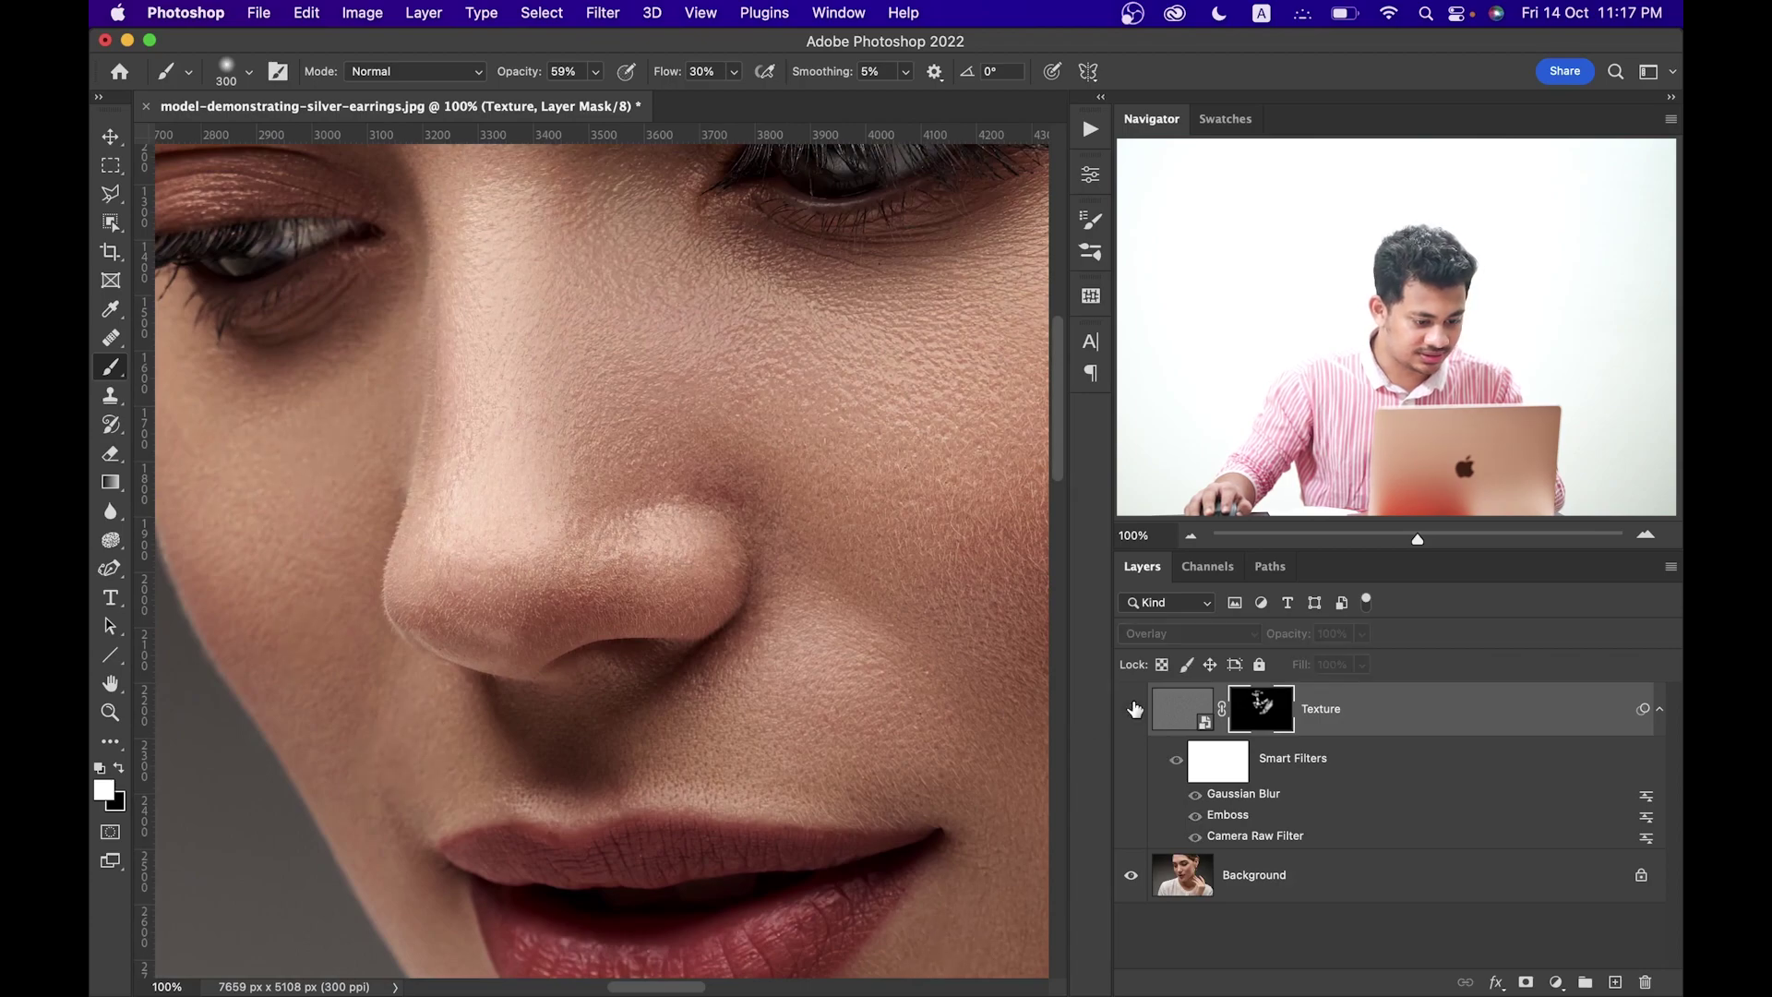
left_click(1131, 709)
left_click_drag(656, 585, 229, 427)
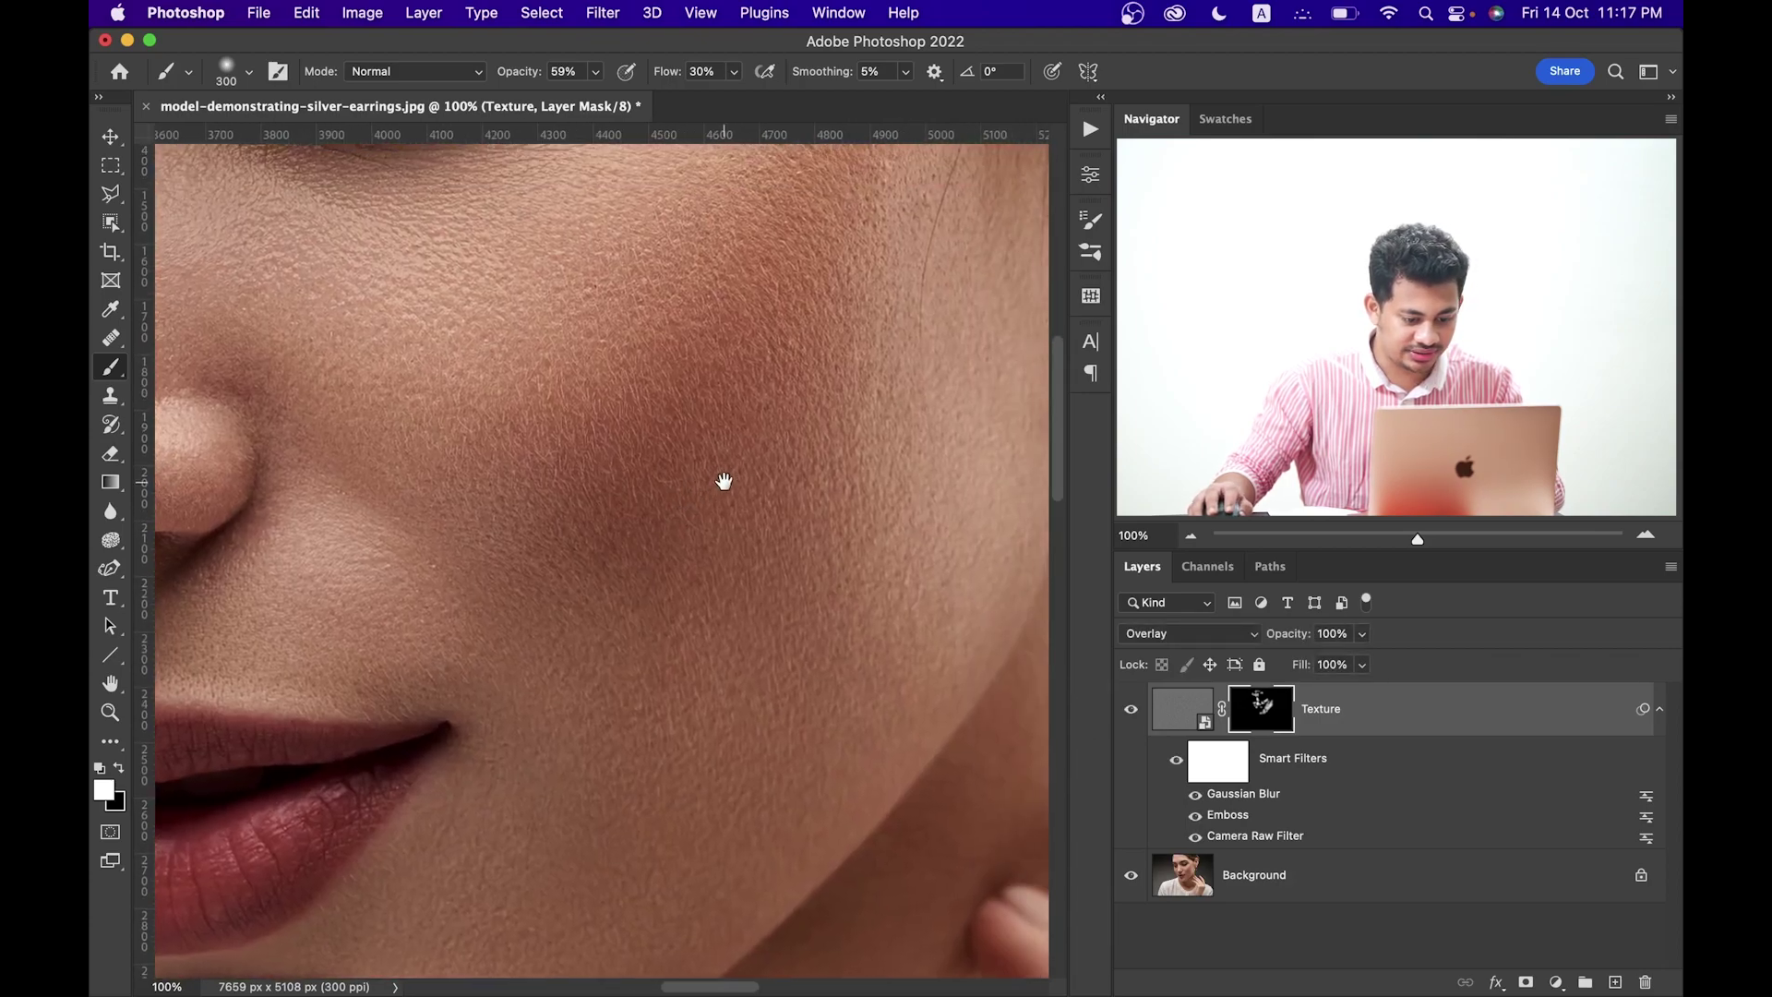
left_click(1131, 709)
left_click(1132, 708)
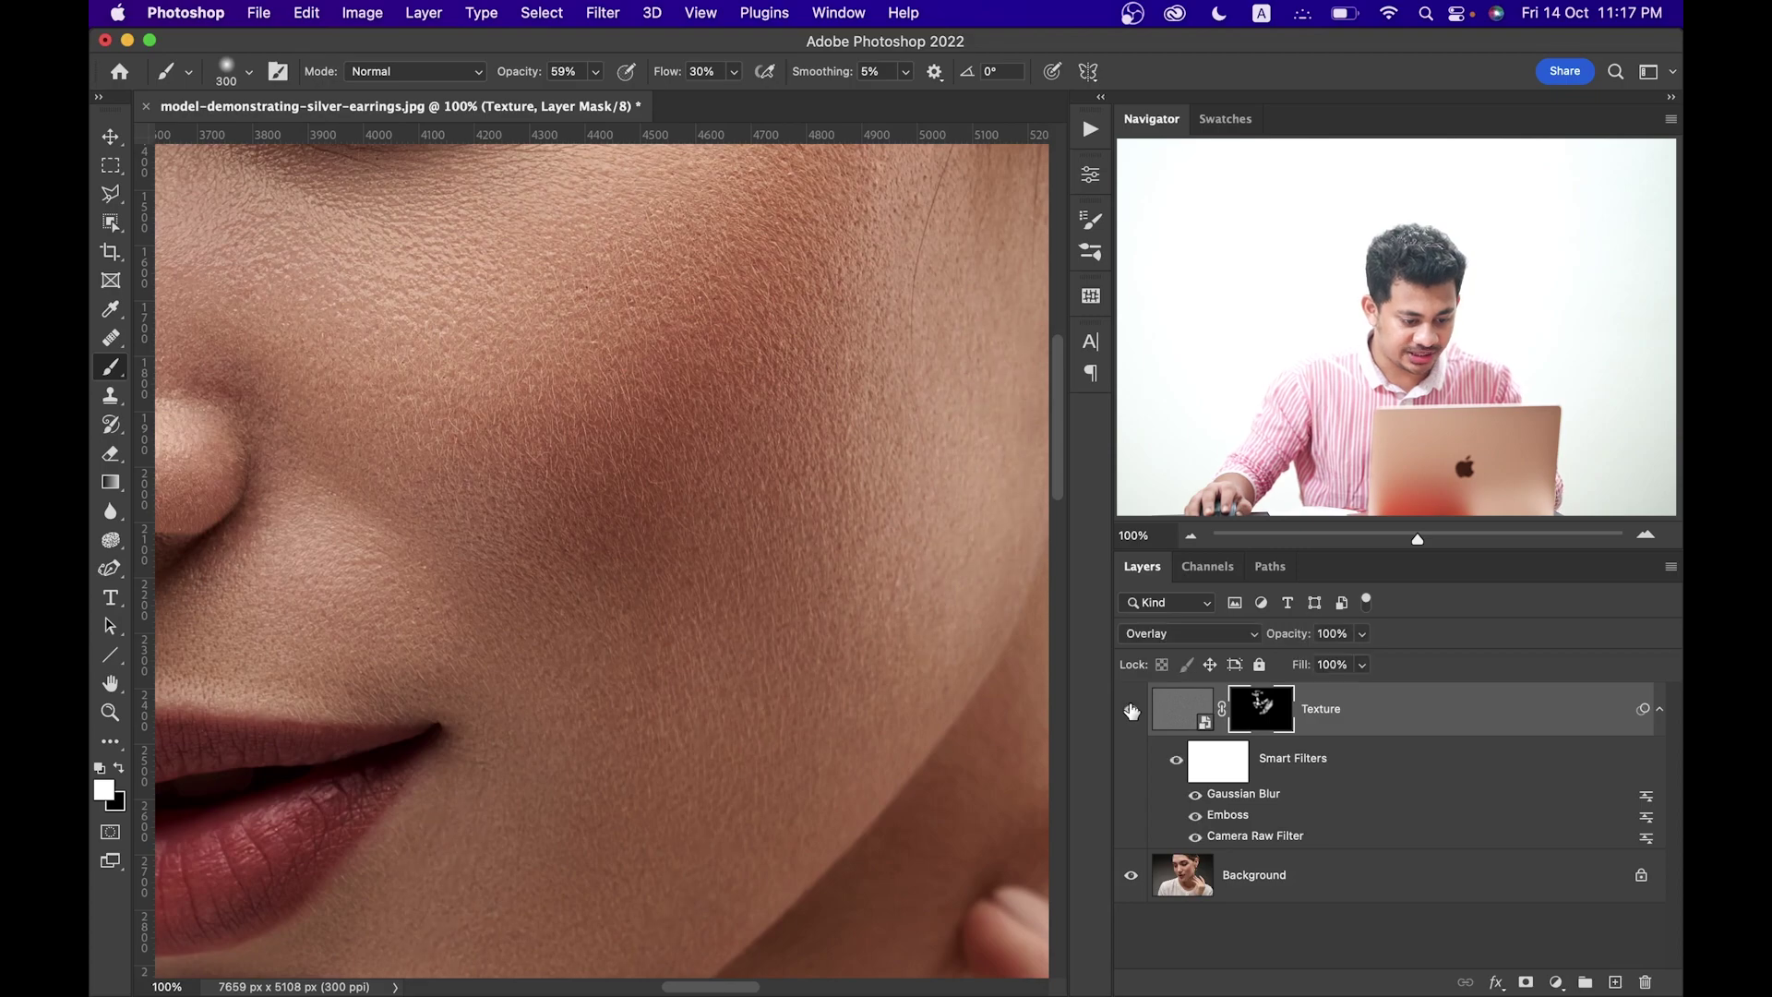
left_click(1132, 709)
left_click(1132, 709)
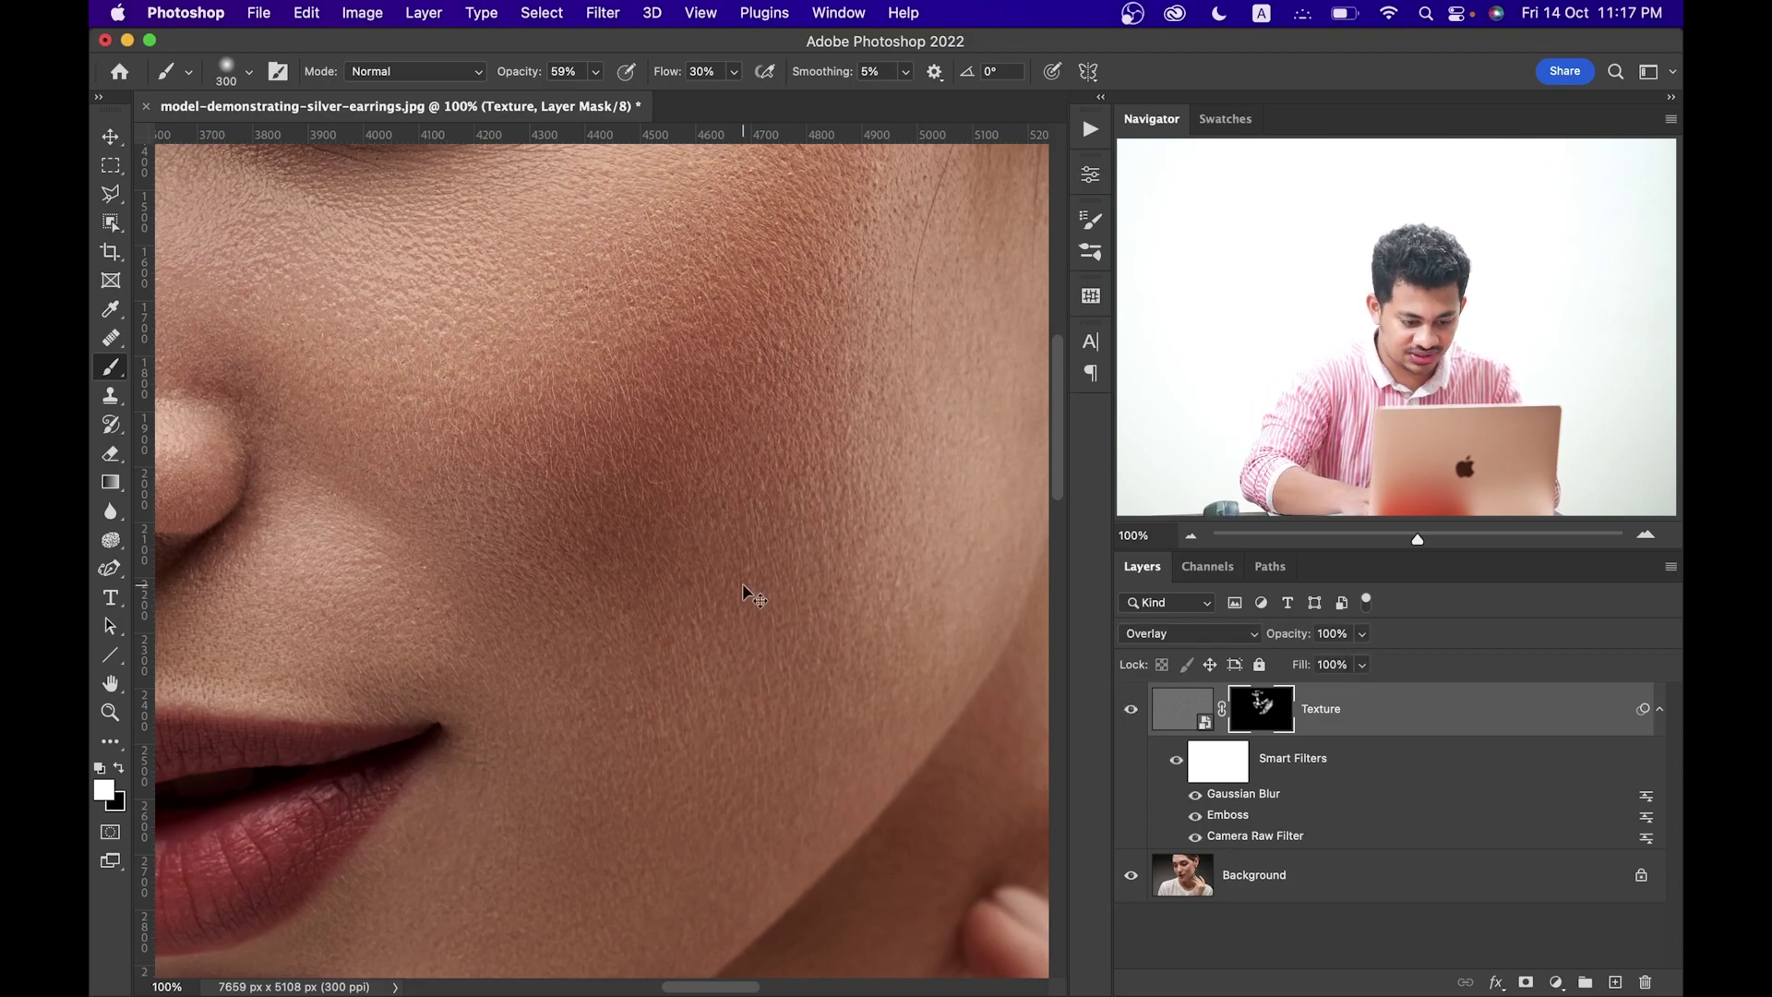
- Compare the overall face at 66.67% zoom with the Texture layer hidden and shown
key("super+0")
key("super+minus")
key("super+plus")
key("super+plus")
key("super+plus")
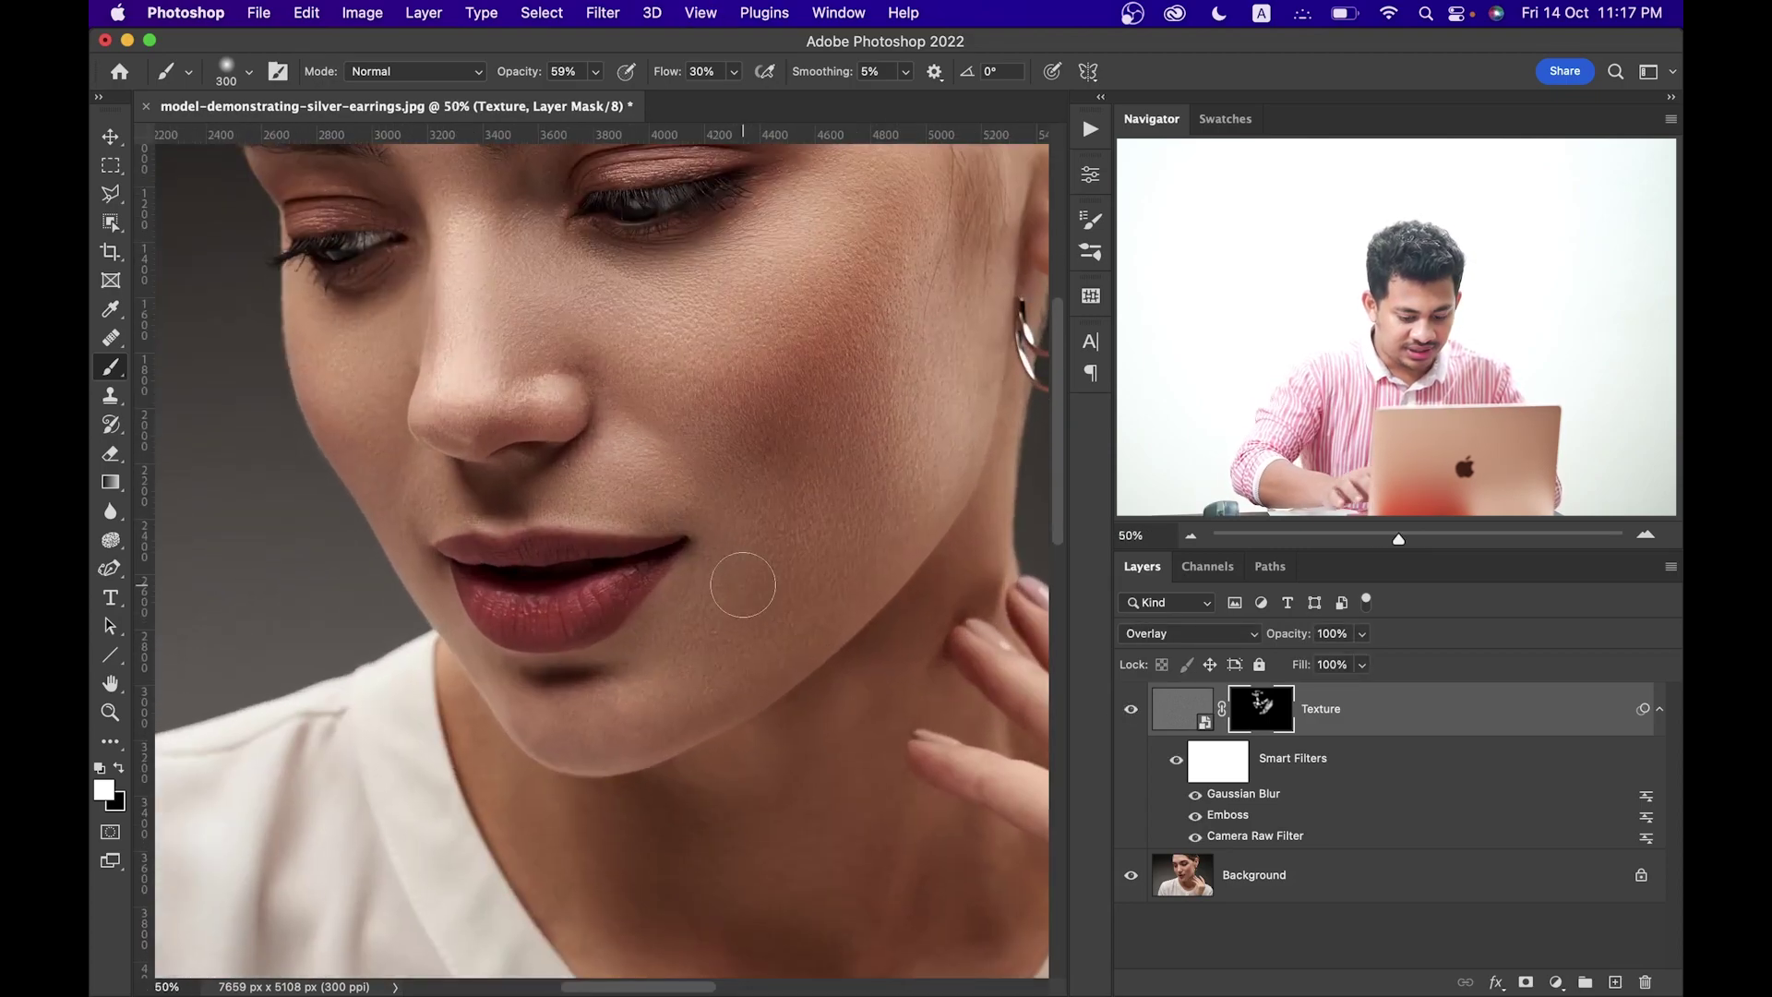
key("super+plus")
scroll(702, 517, "up", 3)
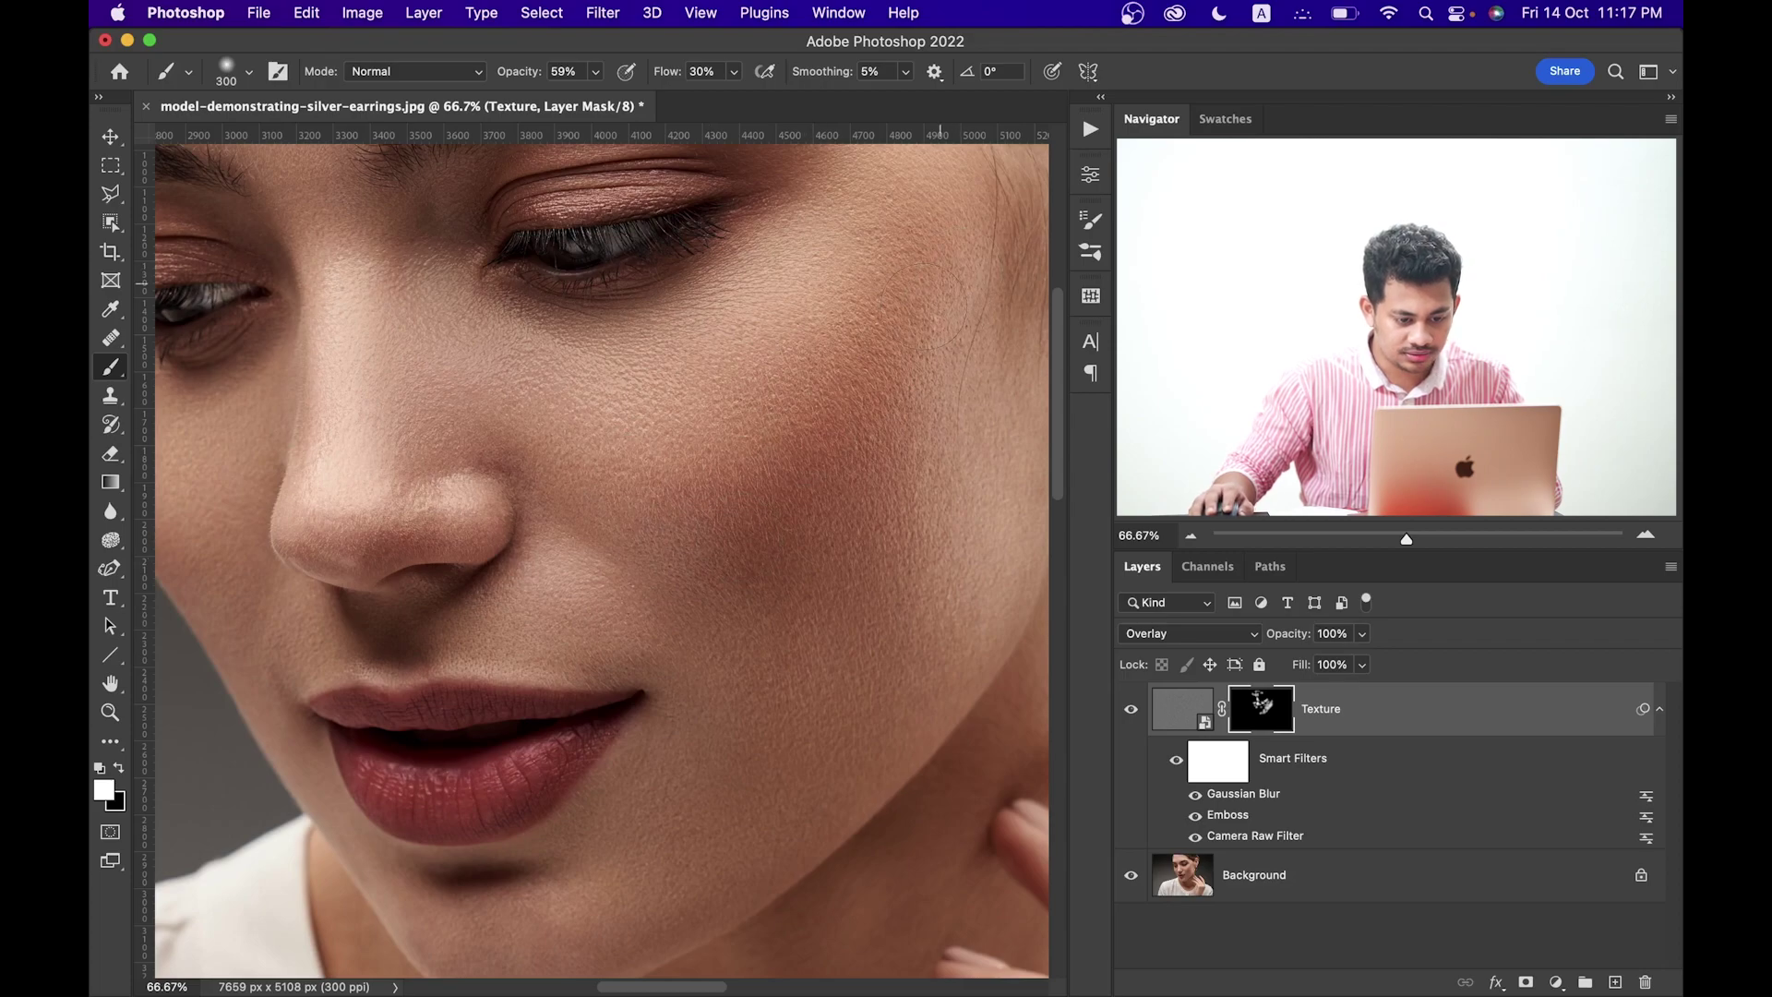
left_click(1129, 709)
left_click(1130, 709)
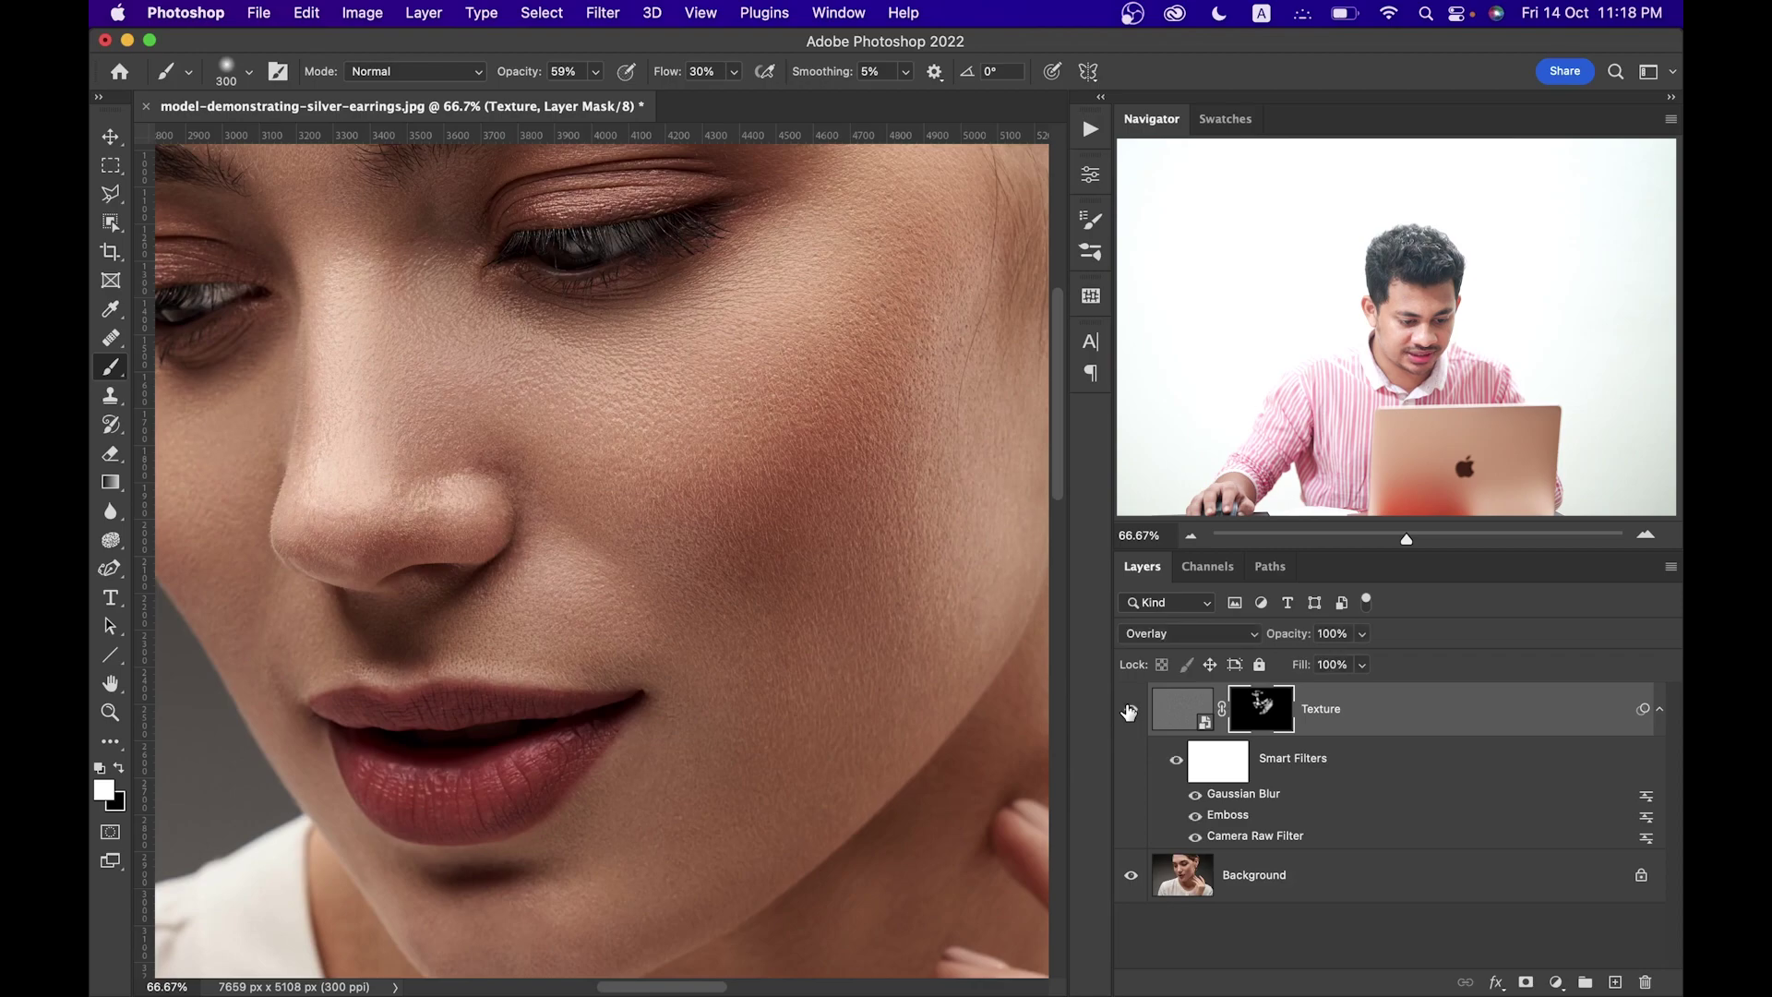
left_click(1130, 711)
left_click(1130, 711)
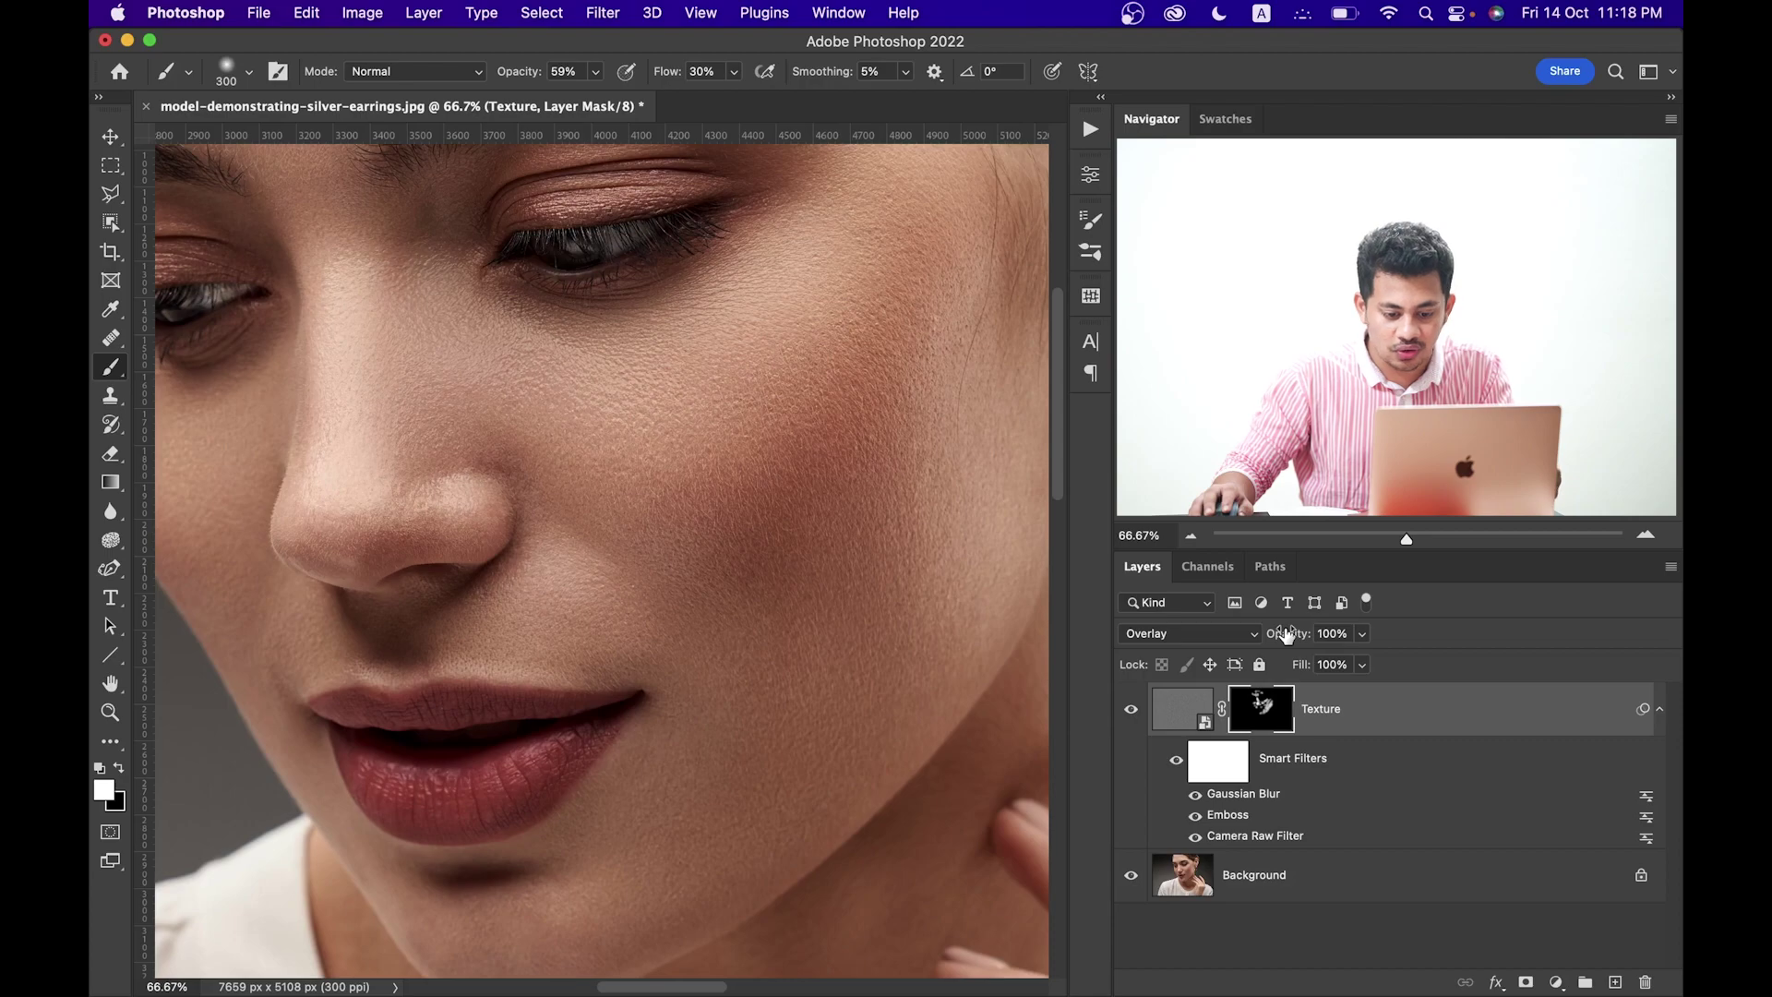
- Set the Texture layer's opacity to 87% and the brush opacity to 90%, with the layer content targeted instead of its mask
left_click_drag(1290, 636, 1283, 637)
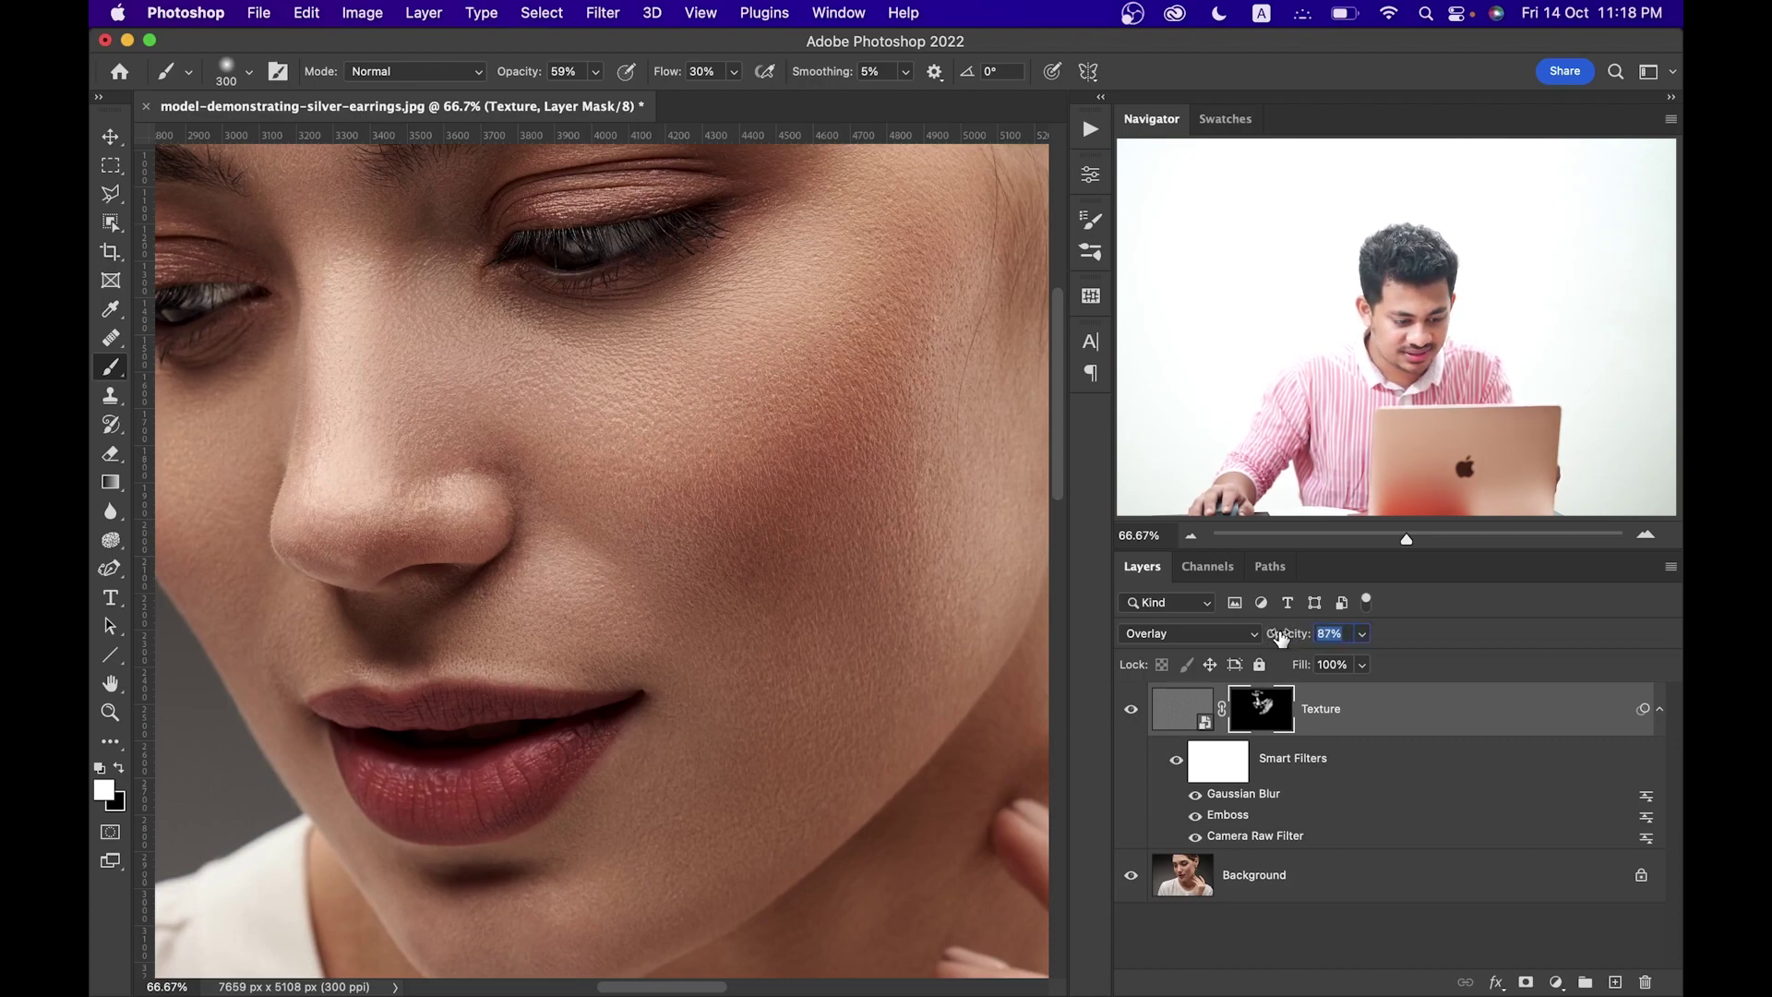
left_click(1394, 708)
key("9")
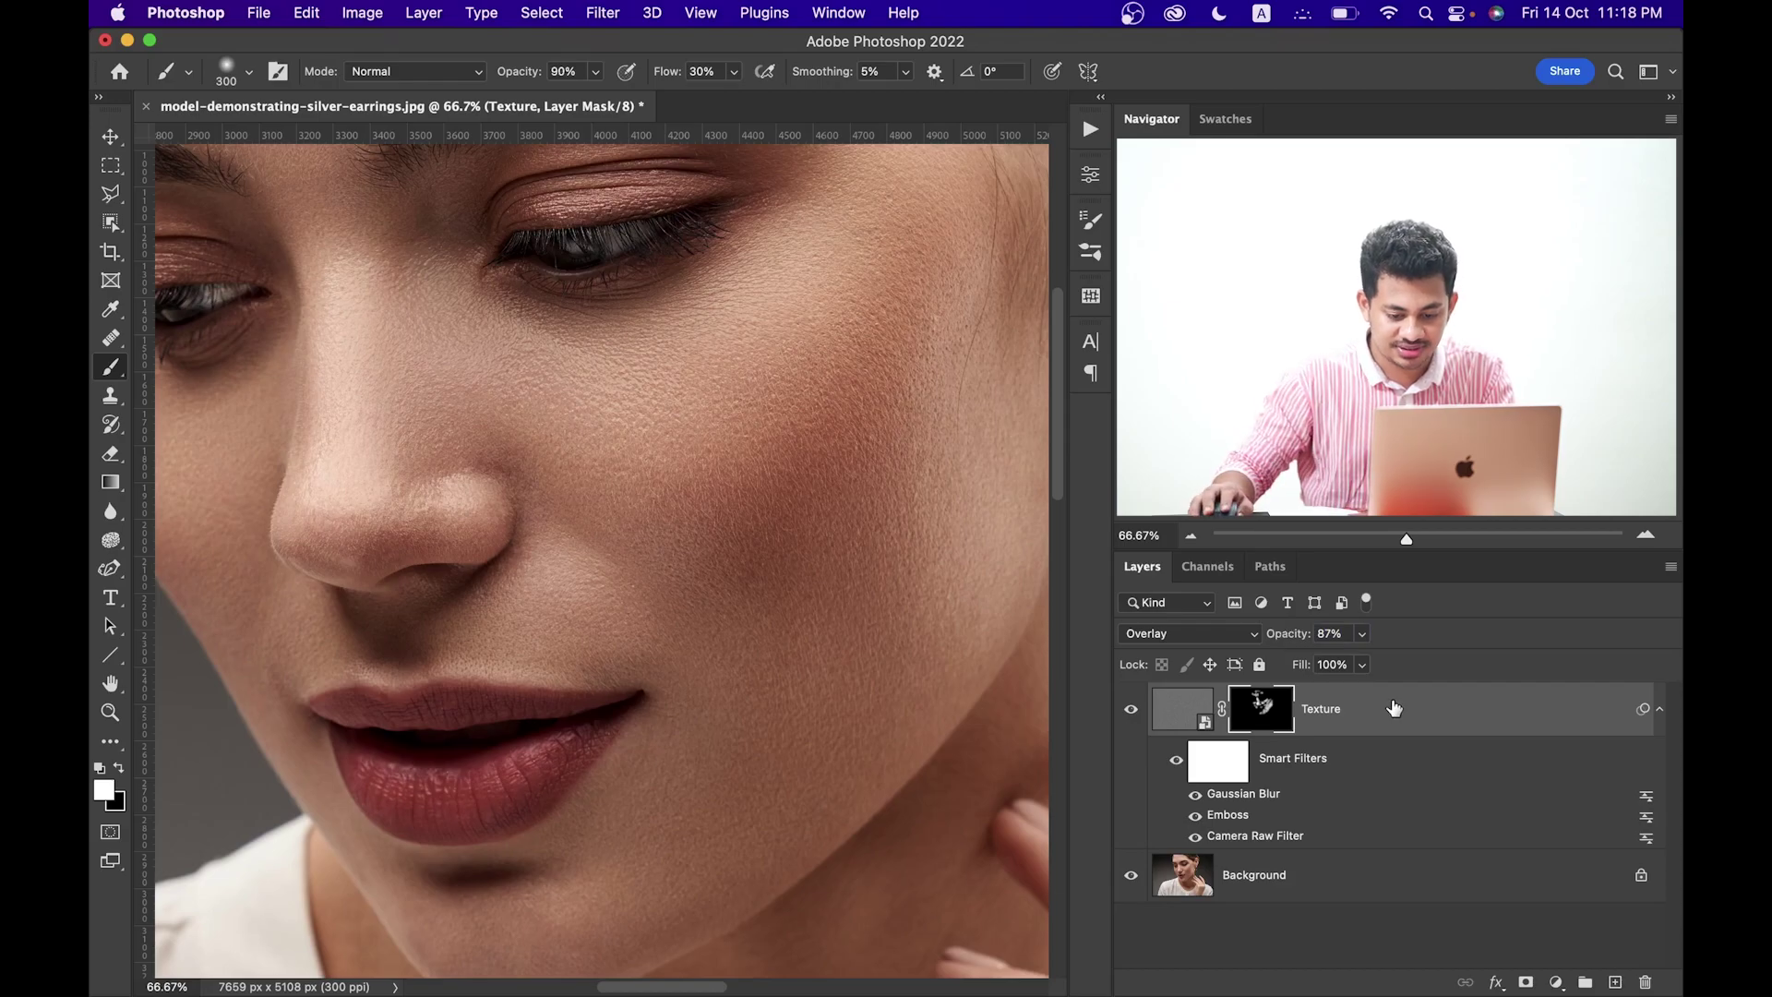
key("super+2")
- Check the reduced texture on the lower cheek and jaw at 100% zoom by hiding and showing the Texture layer
left_click(1131, 709)
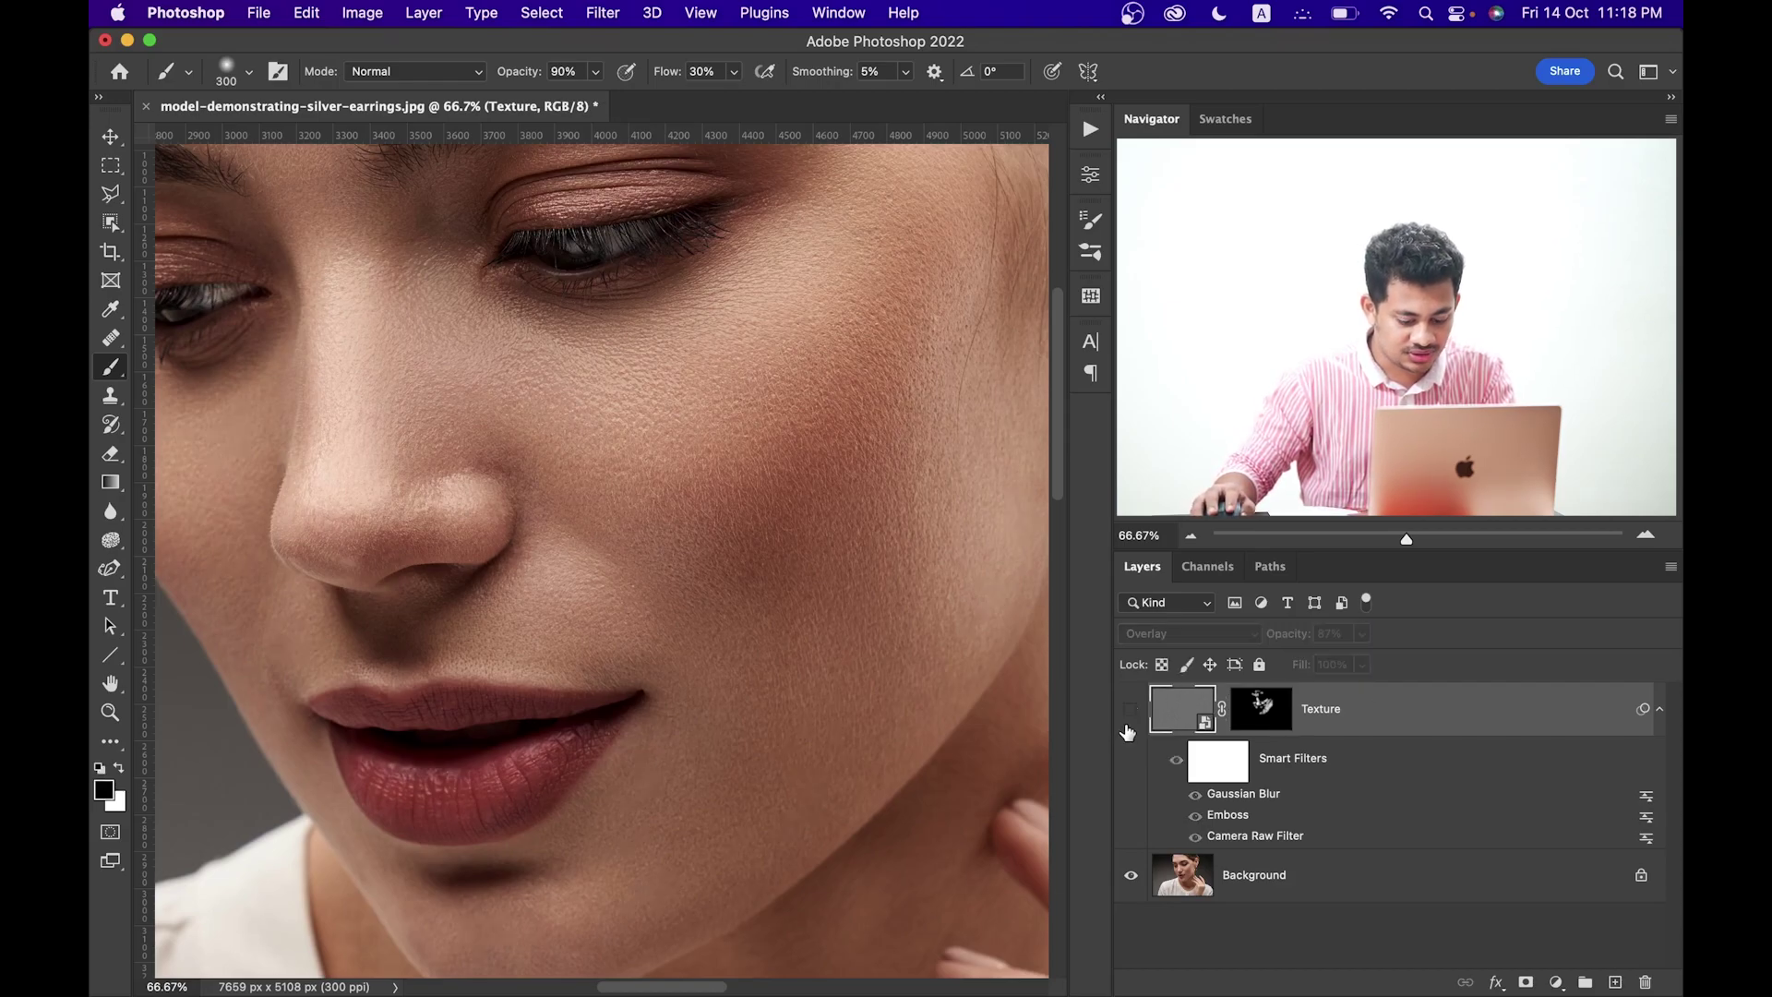
key("super+plus")
left_click_drag(781, 669, 490, 418)
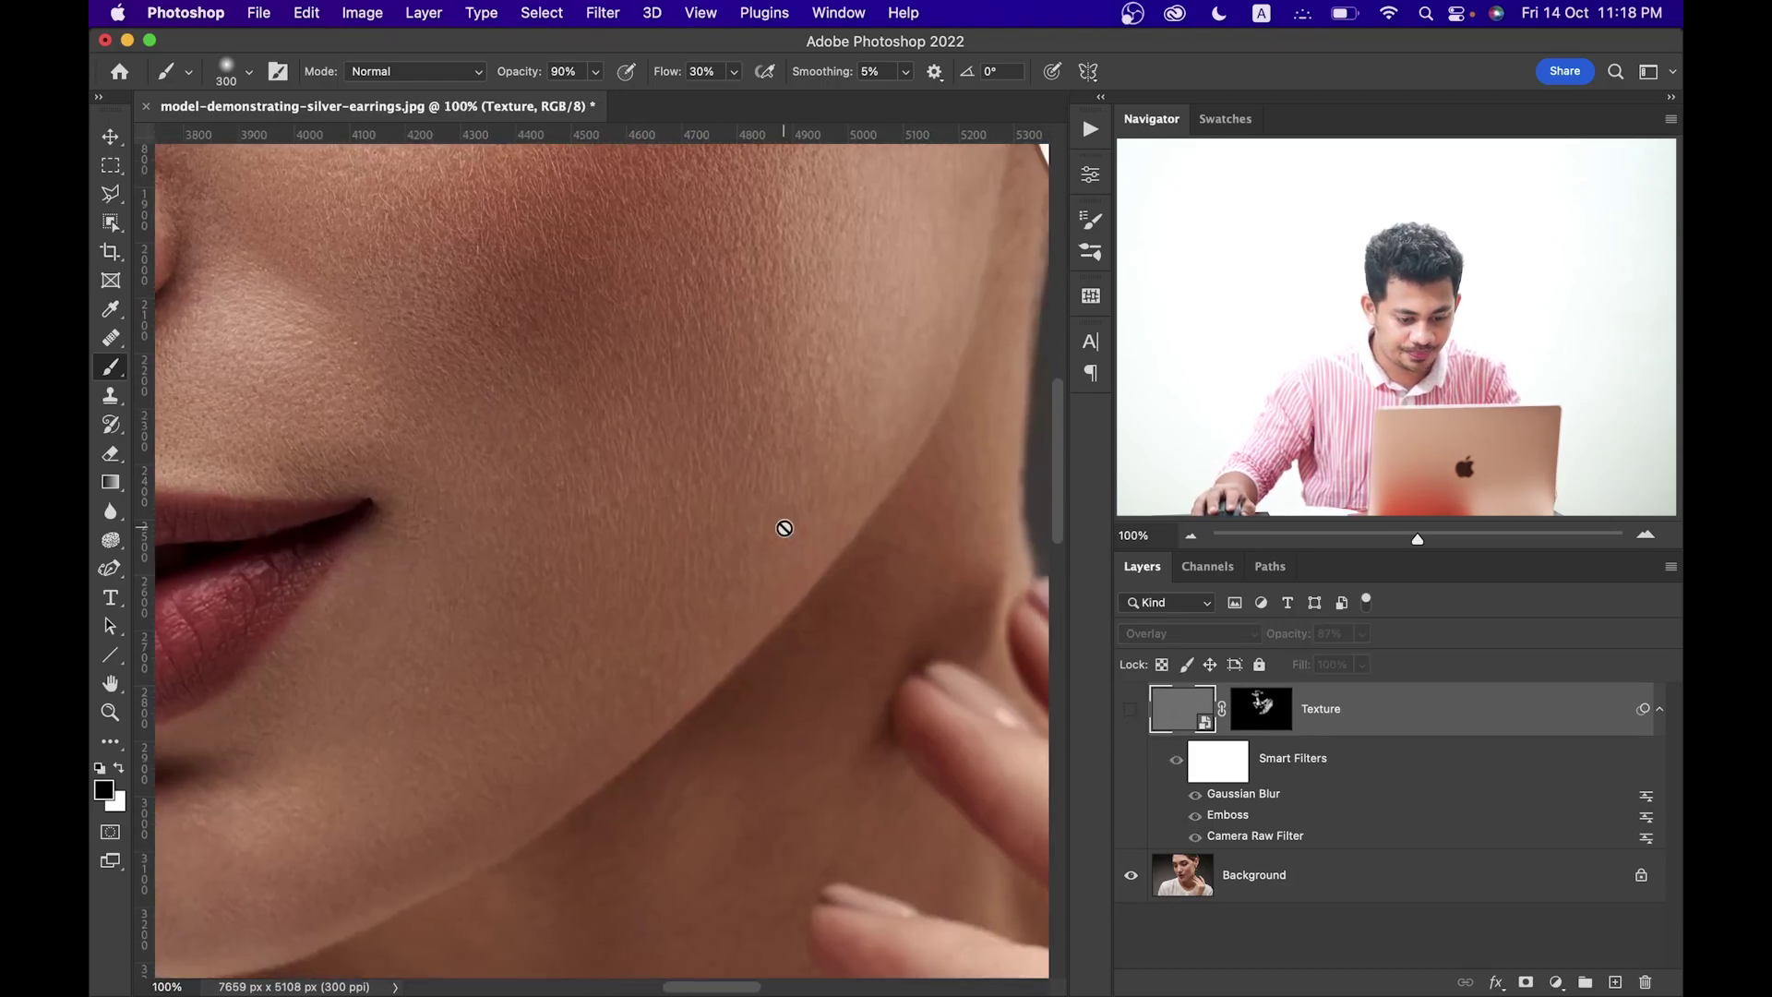
left_click(1135, 708)
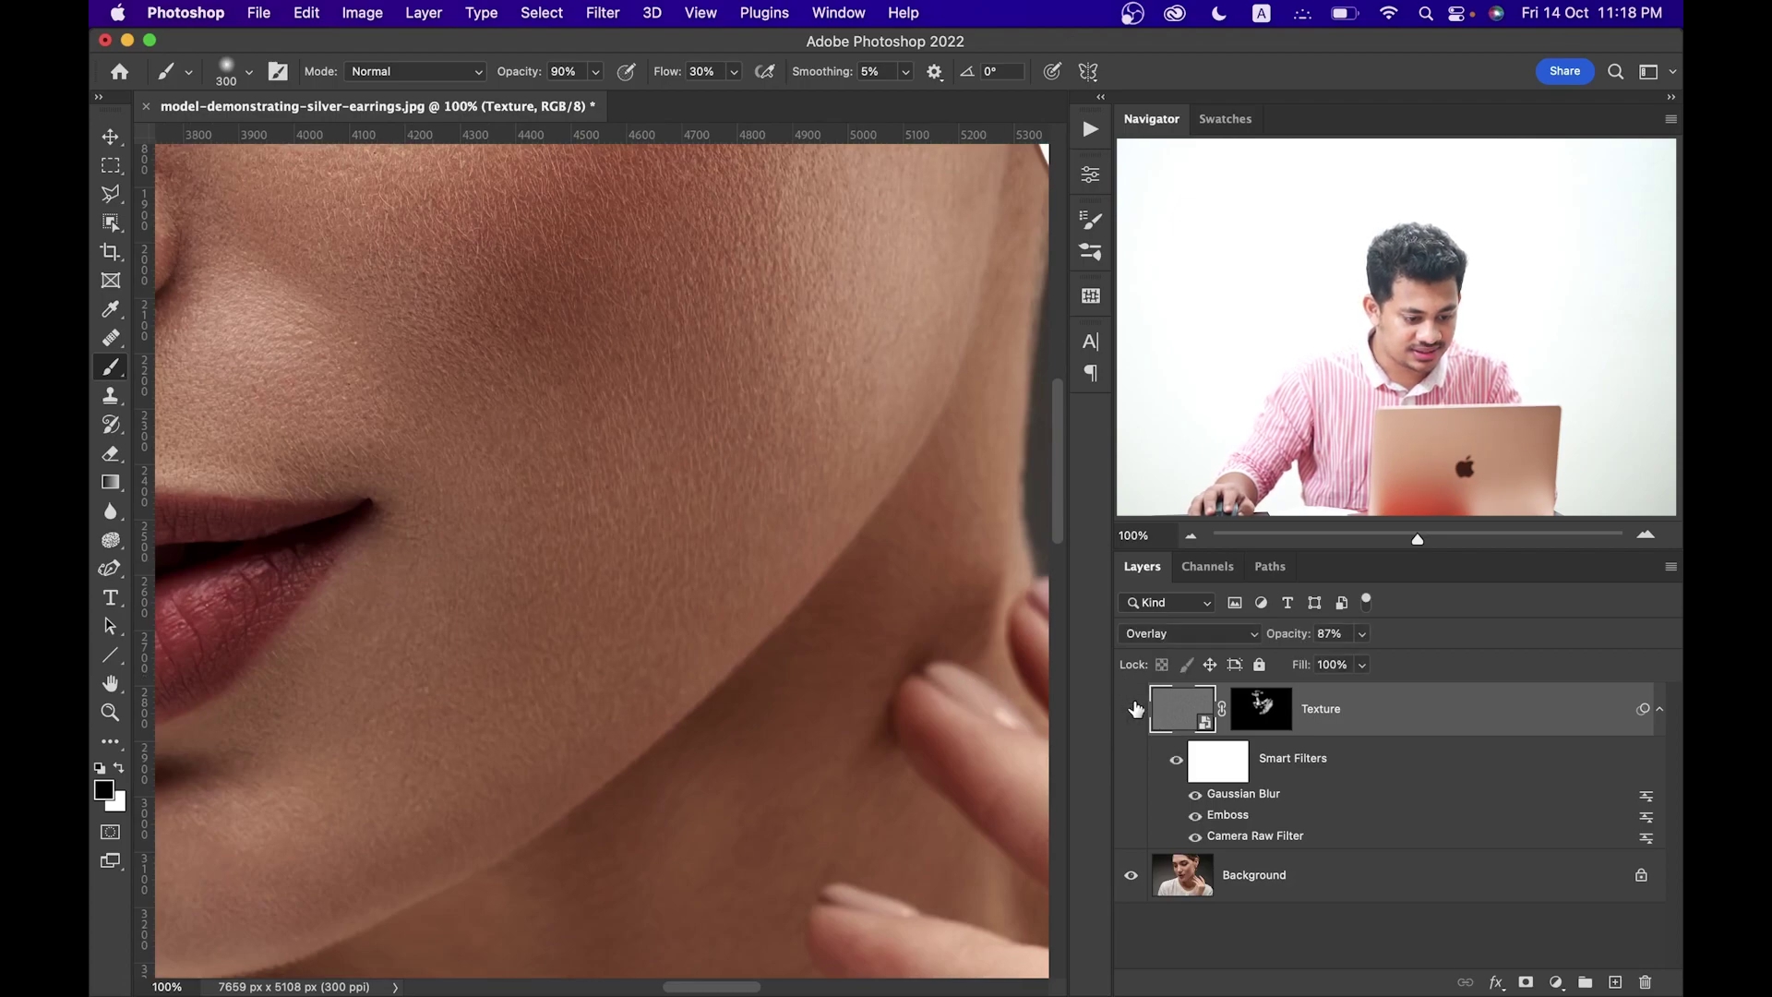
left_click(1136, 708)
left_click(1135, 708)
left_click(1135, 708)
left_click(1136, 708)
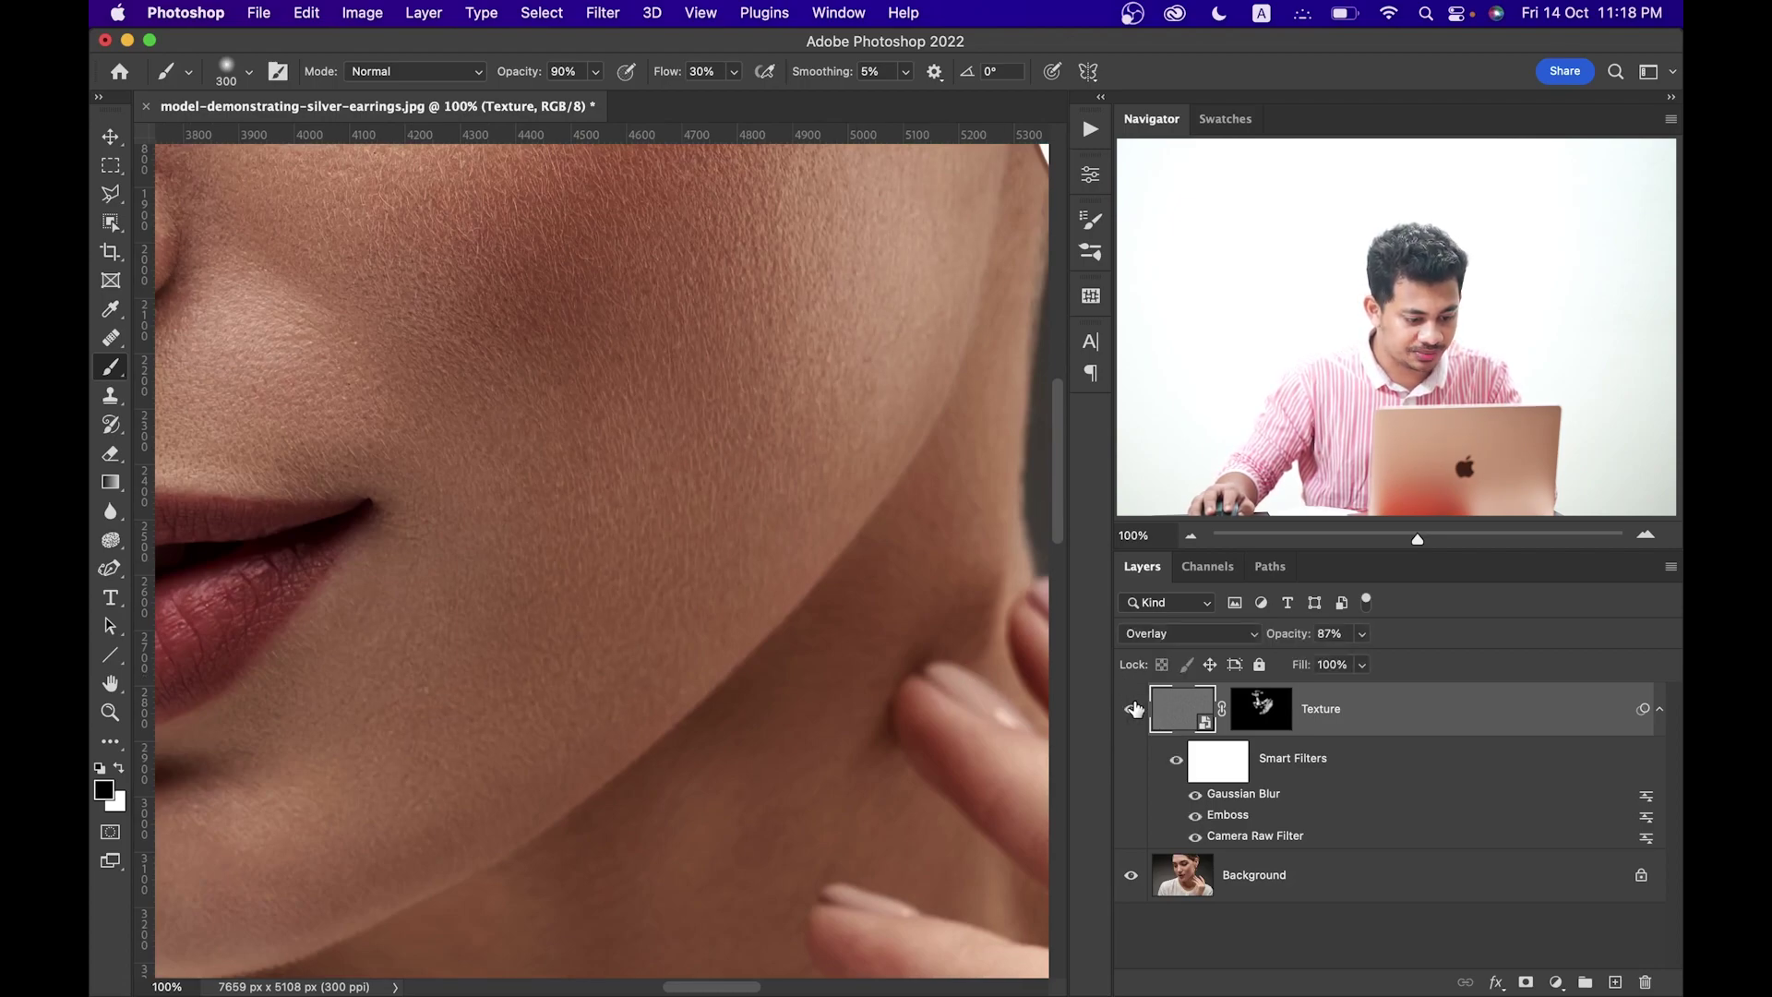
left_click(1135, 708)
left_click(1135, 708)
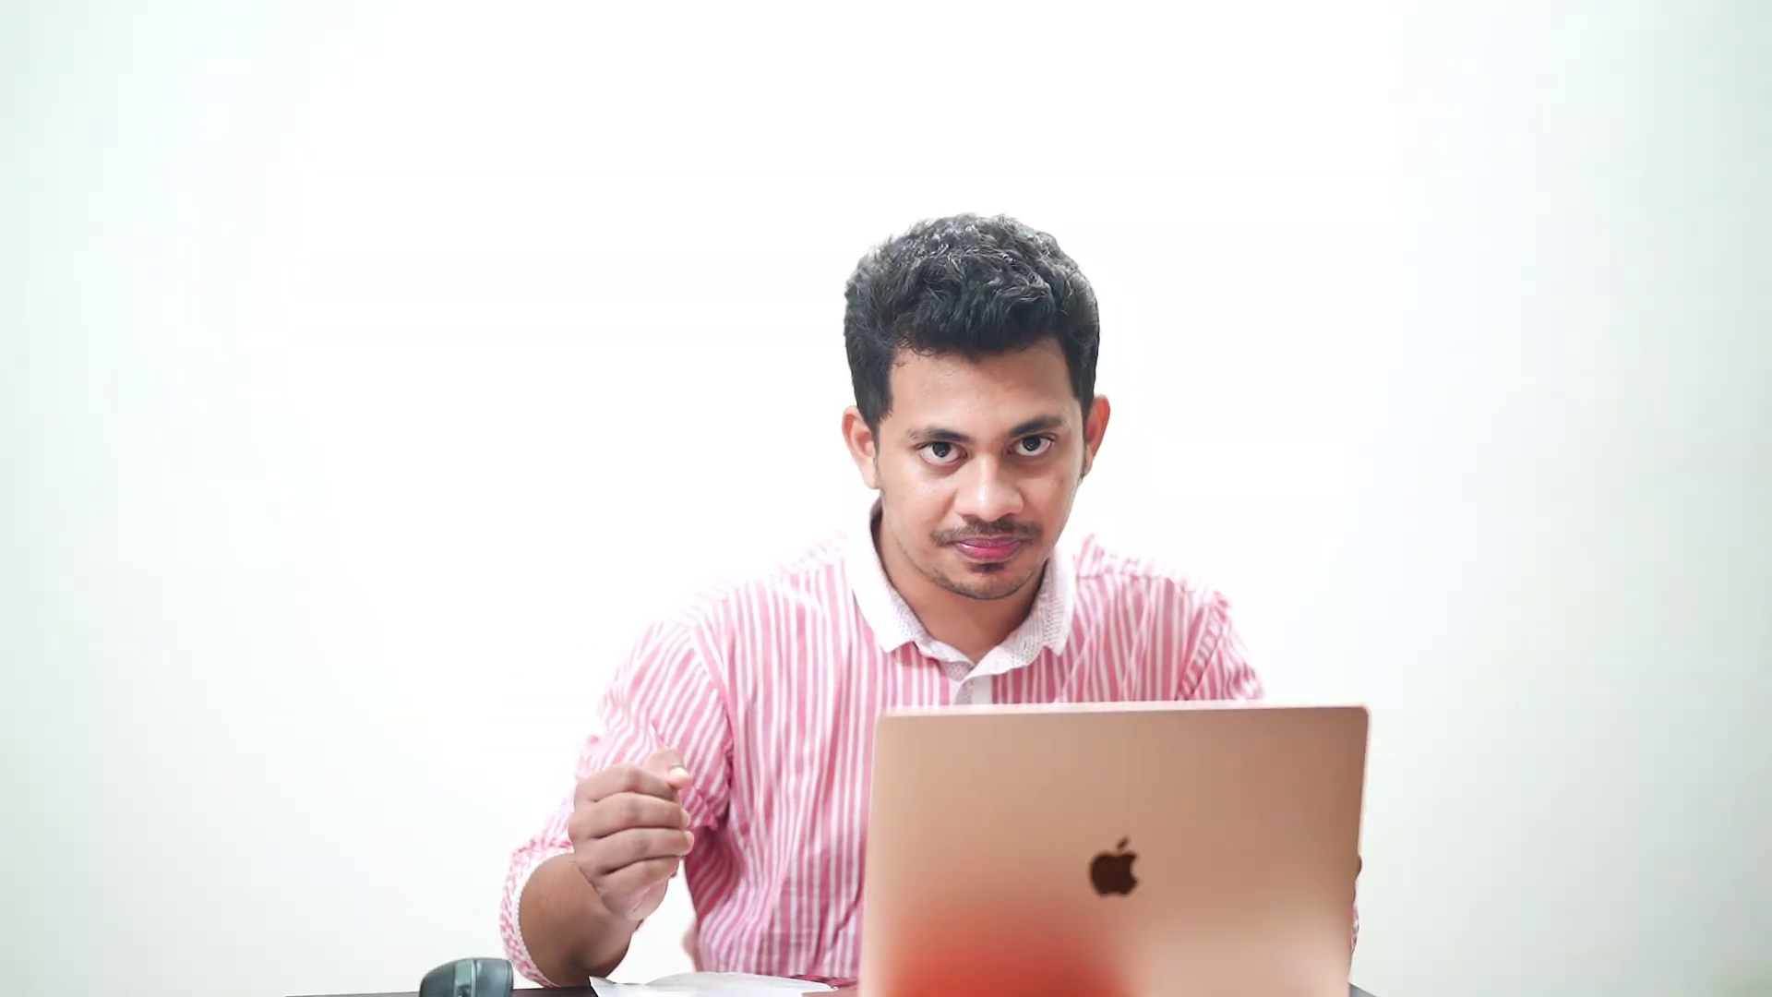